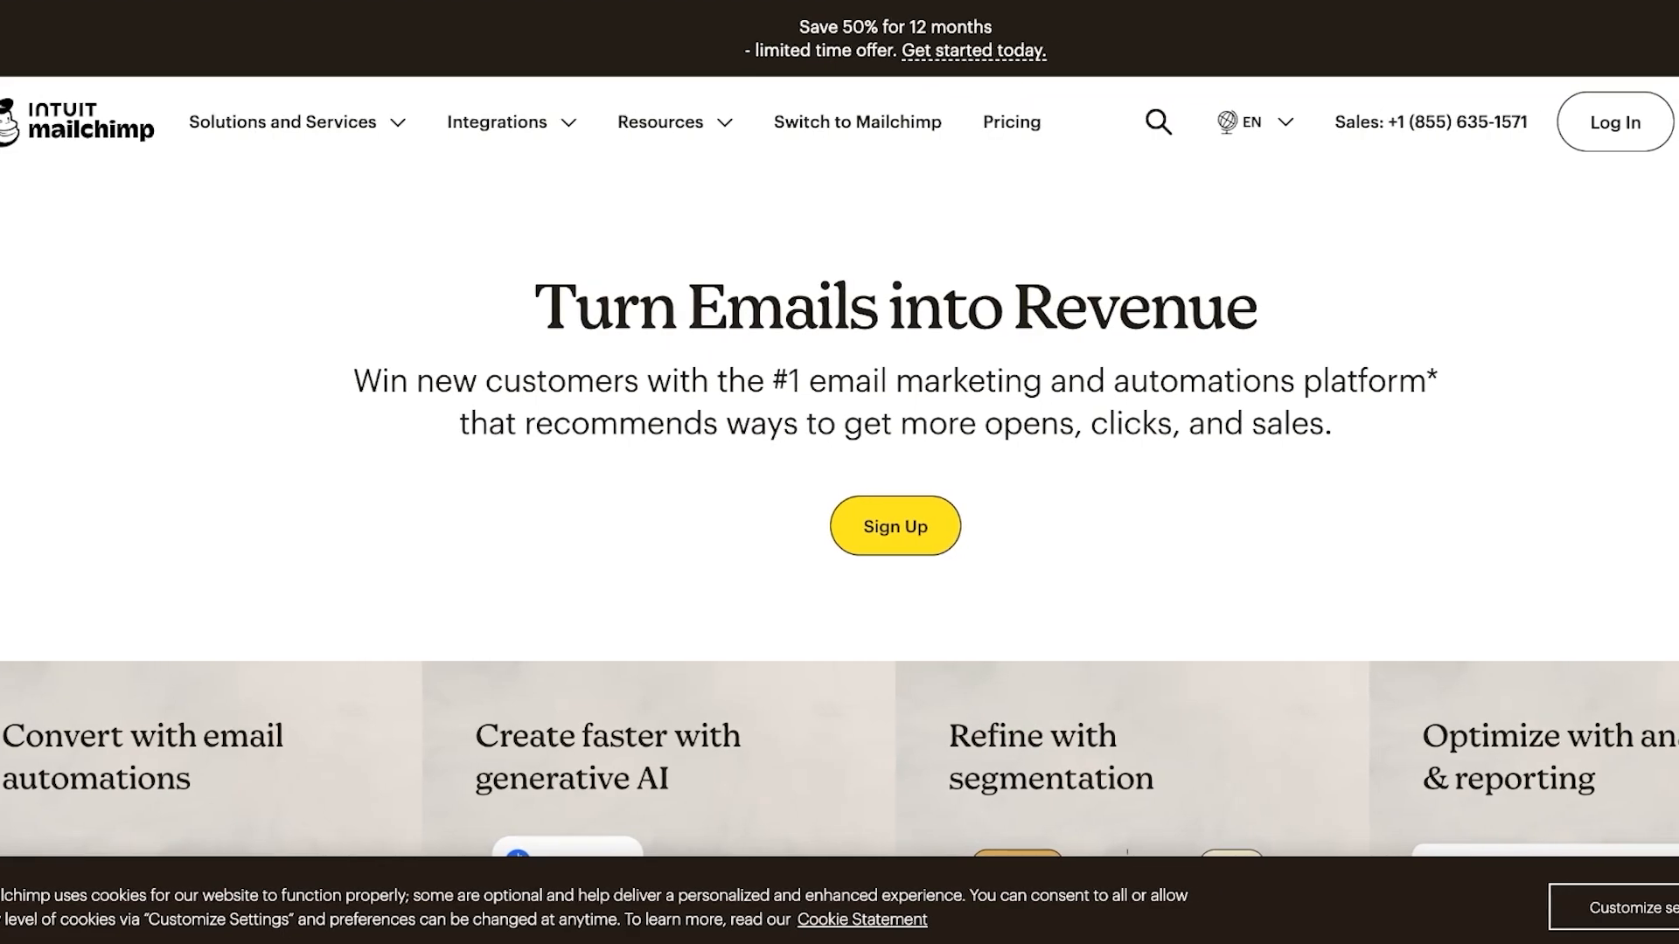
# Browse the Mailchimp homepage and move on to the pricing plans
pyautogui.scroll(-3, 839, 473)
pyautogui.scroll(-1, 840, 473)
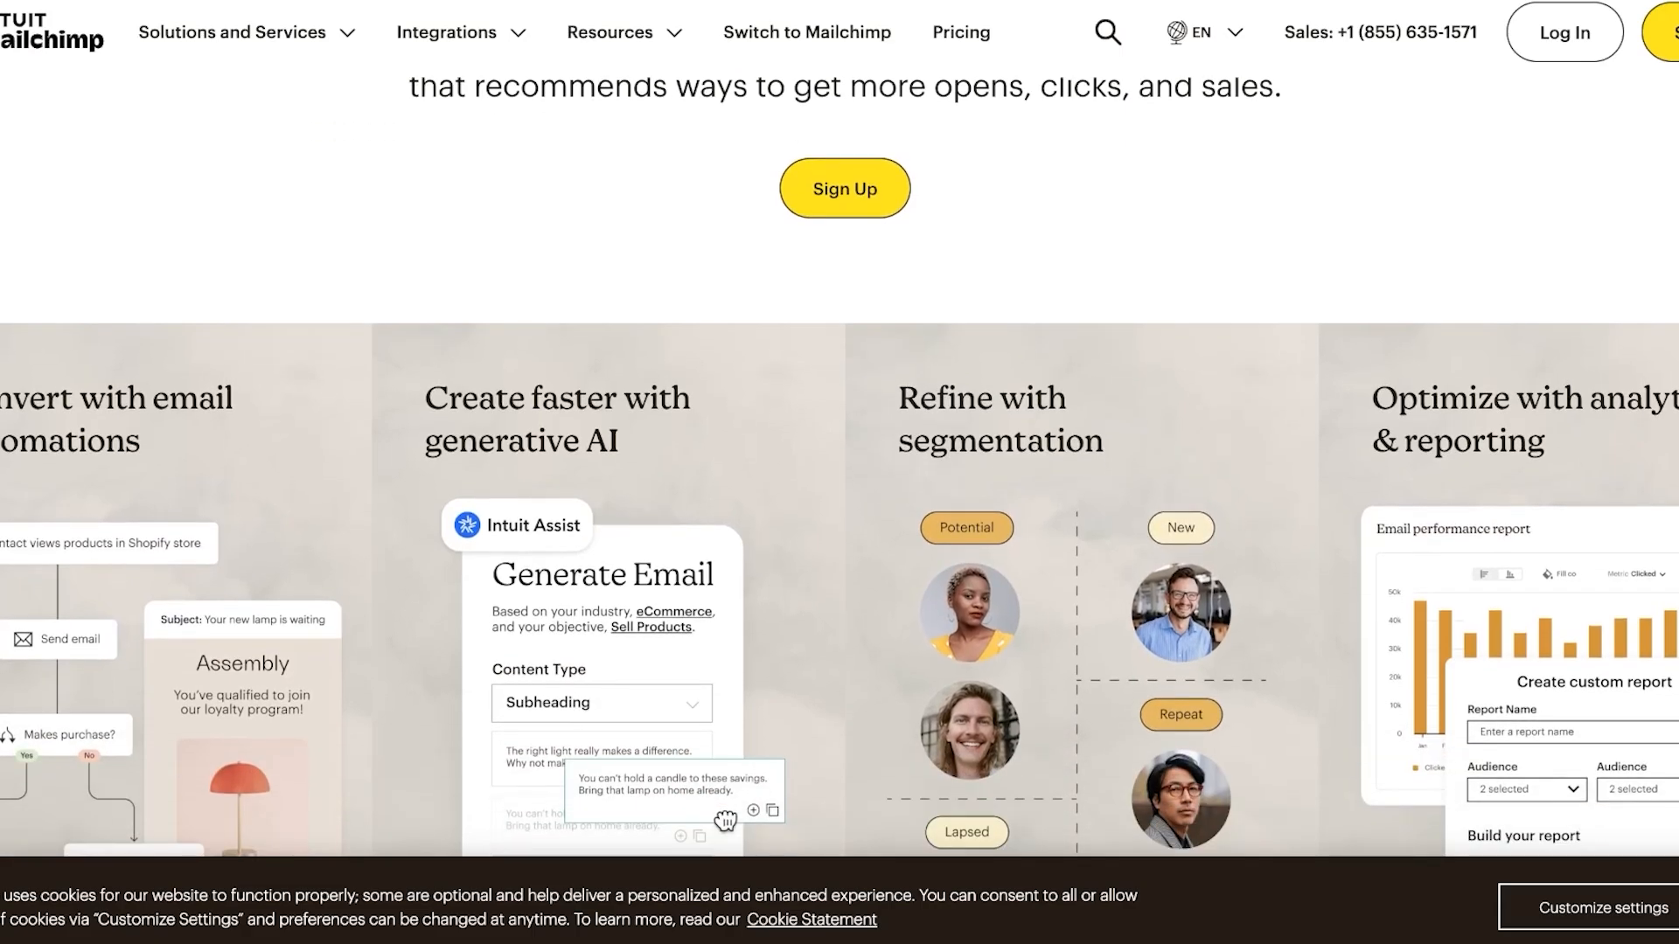
pyautogui.scroll(5, 840, 473)
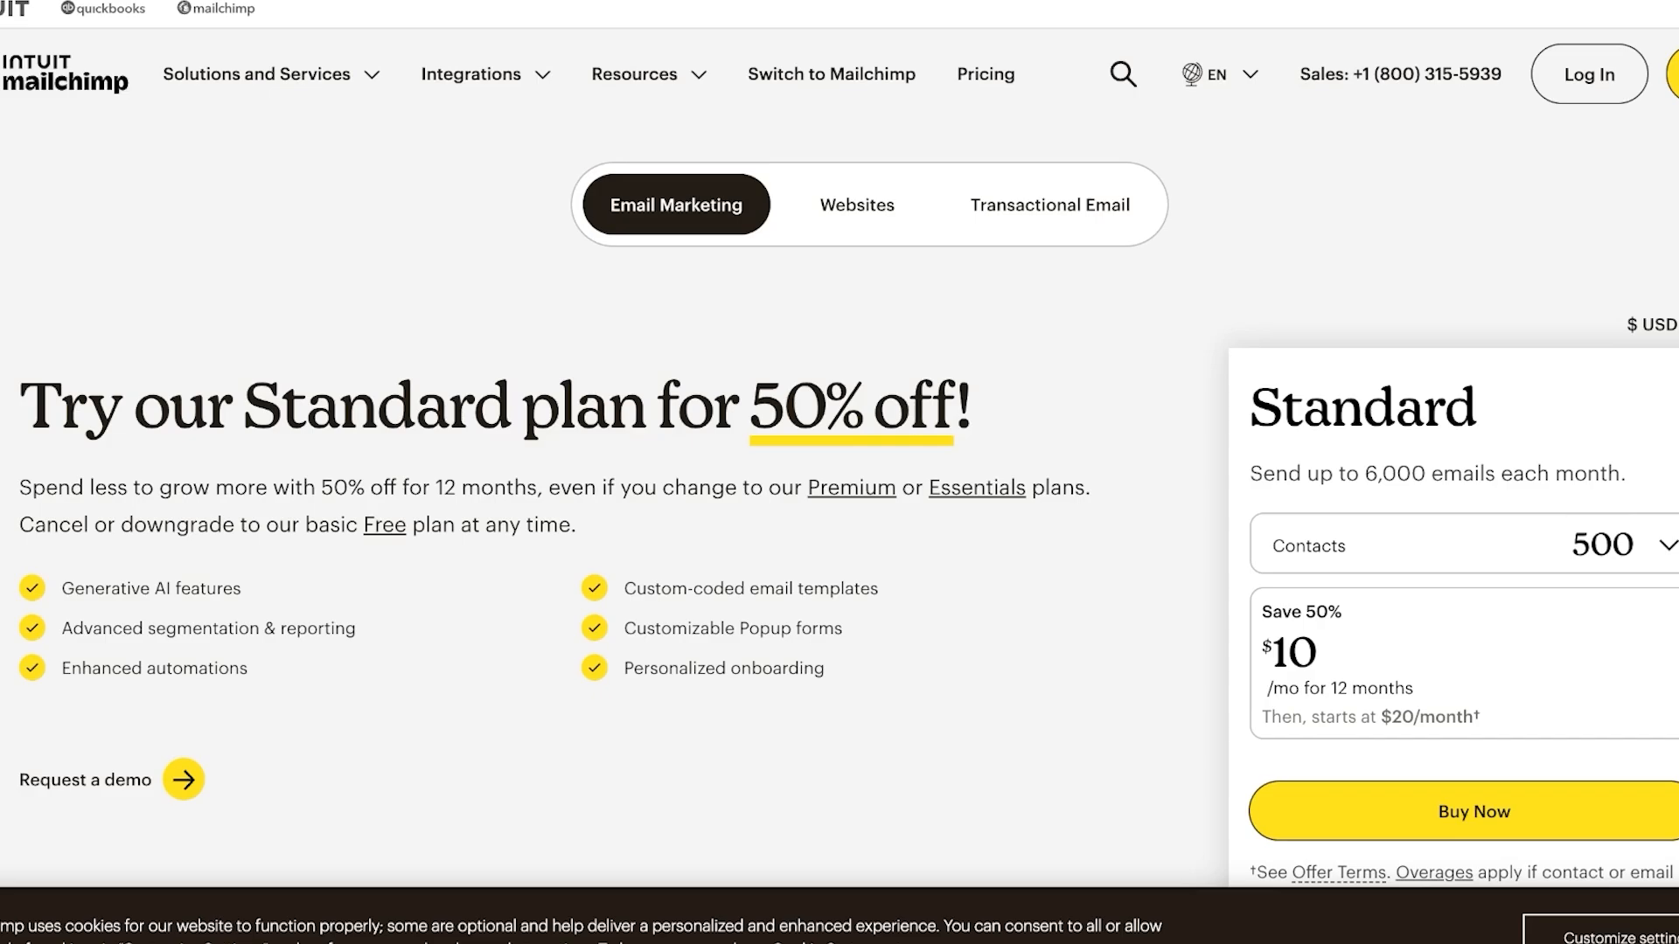
pyautogui.click(1618, 545)
# Look over the pricing plans and open the full marketing plan comparison
pyautogui.scroll(-20, 839, 490)
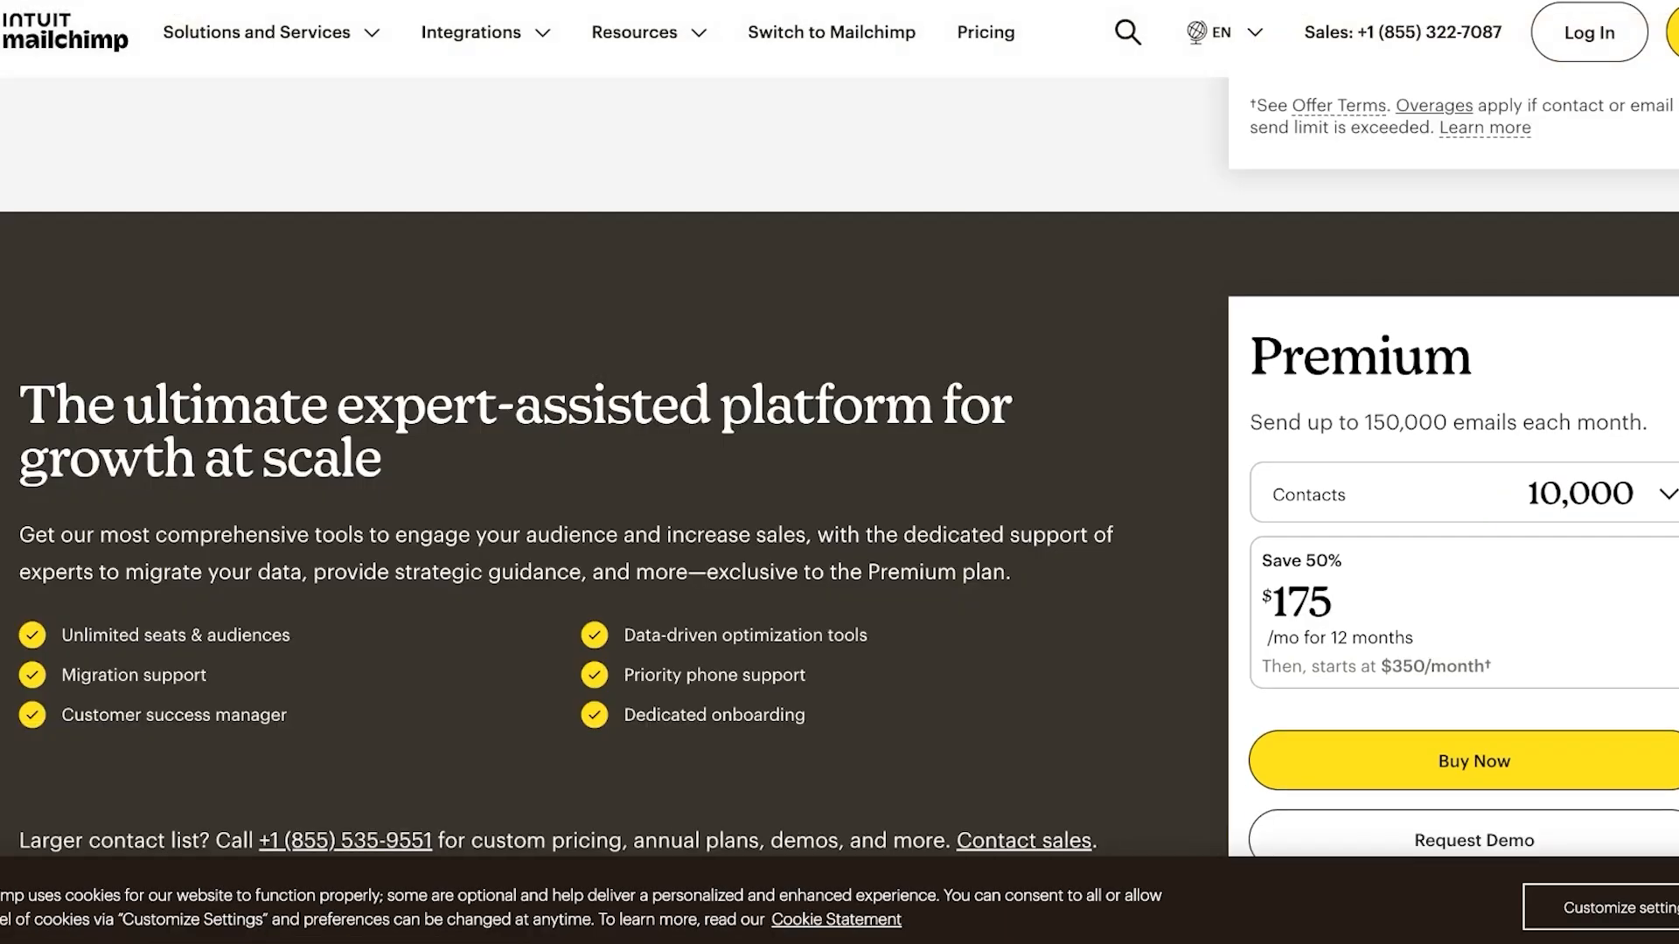
pyautogui.scroll(-16, 839, 489)
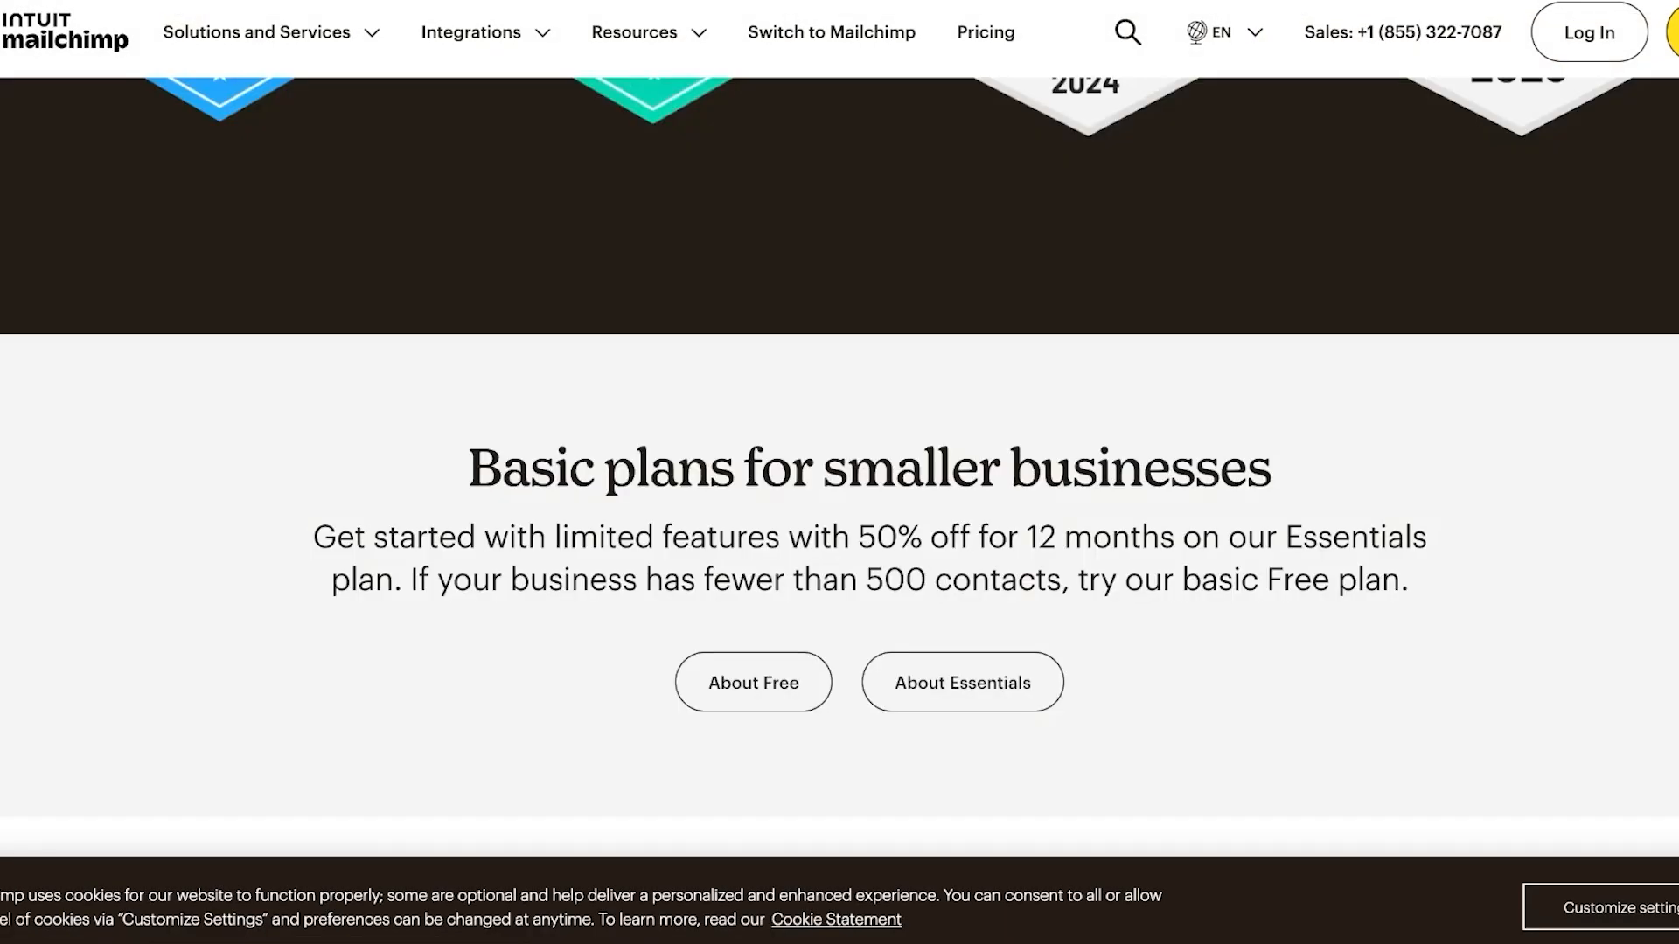
pyautogui.scroll(12, 840, 489)
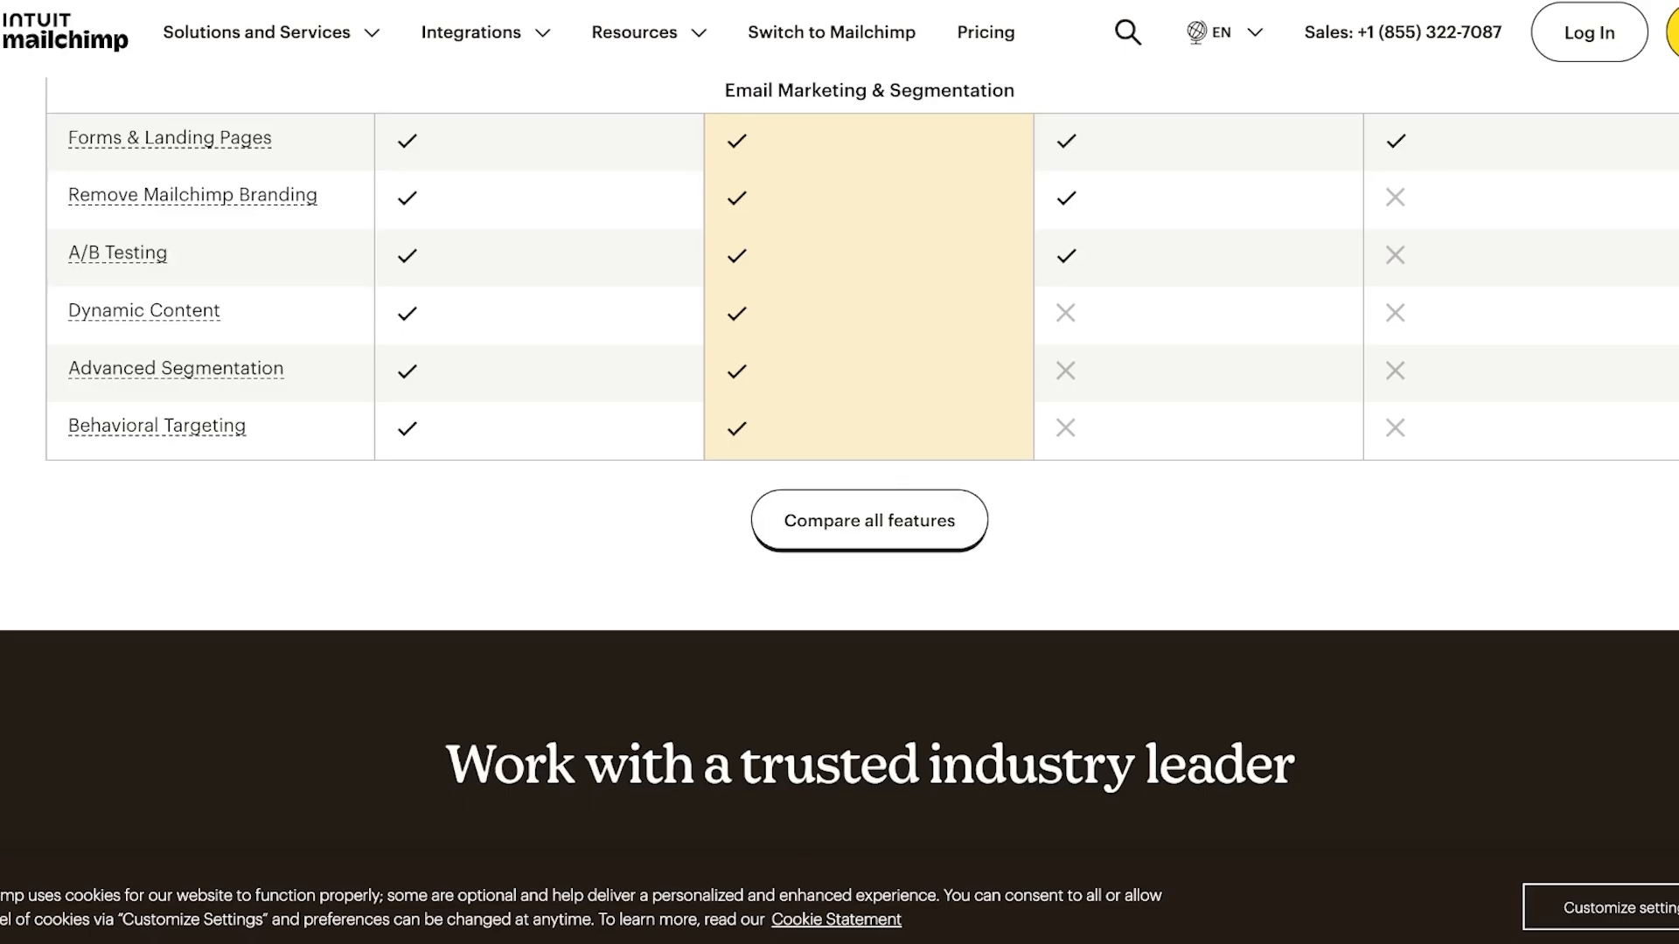
pyautogui.click(869, 521)
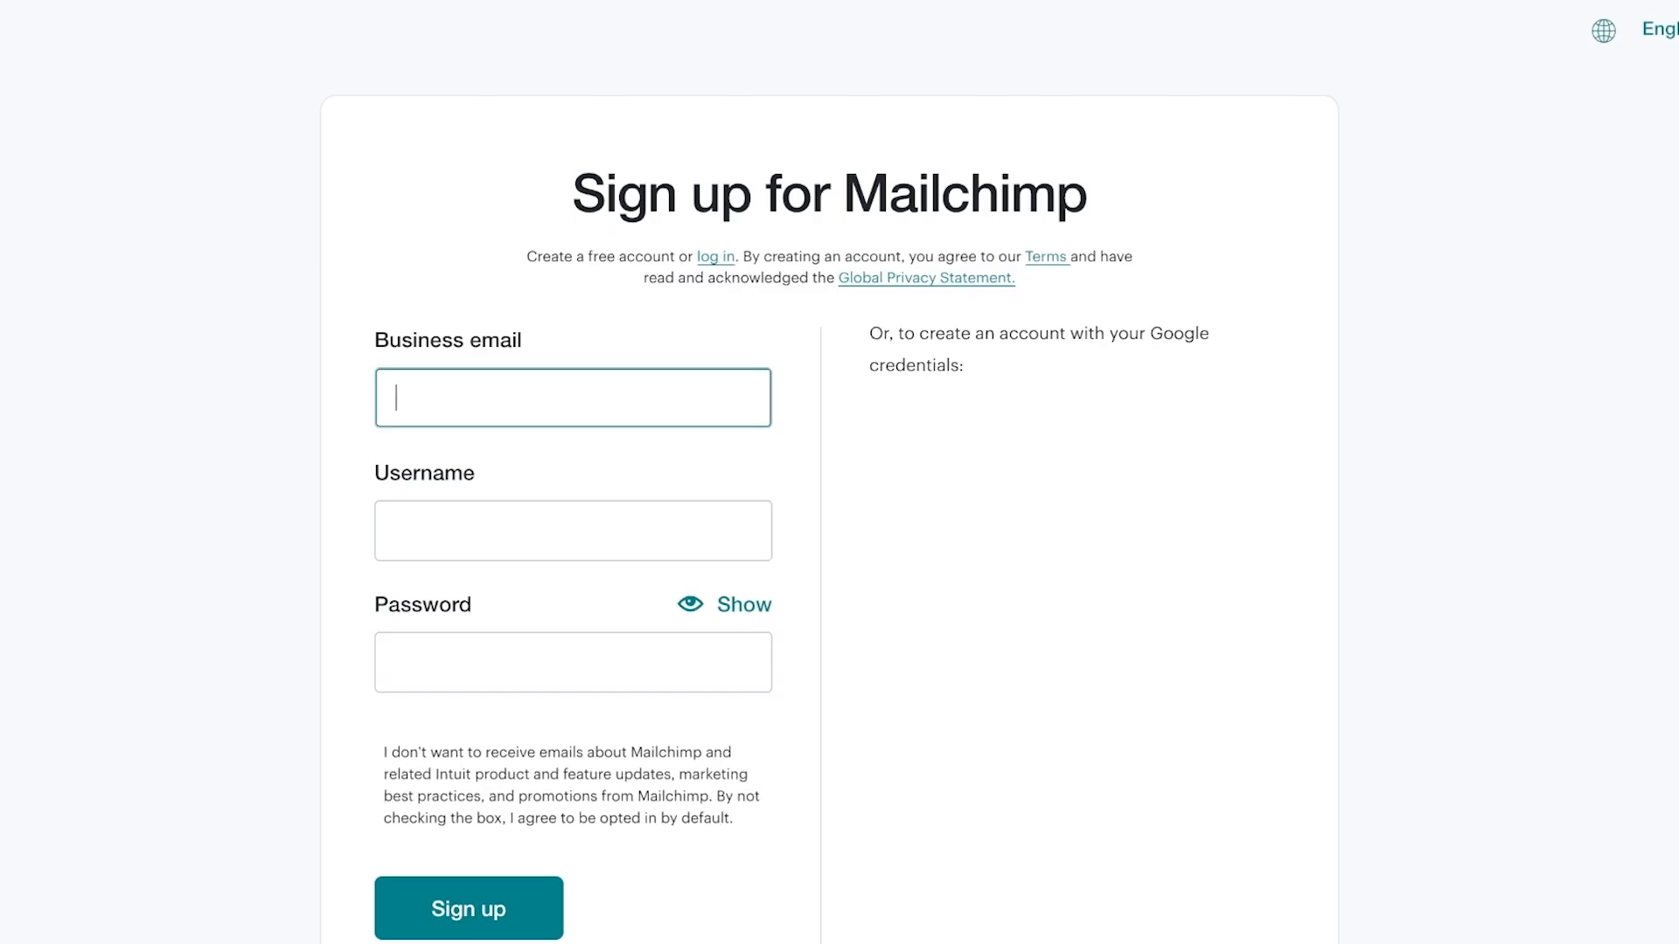
# Enter a business email address, then sign up with the linked Google account
pyautogui.write('emid')
pyautogui.press('BackSpace')
pyautogui.press('BackSpace')
pyautogui.press('BackSpace')
pyautogui.press('BackSpace')
pyautogui.write('th')
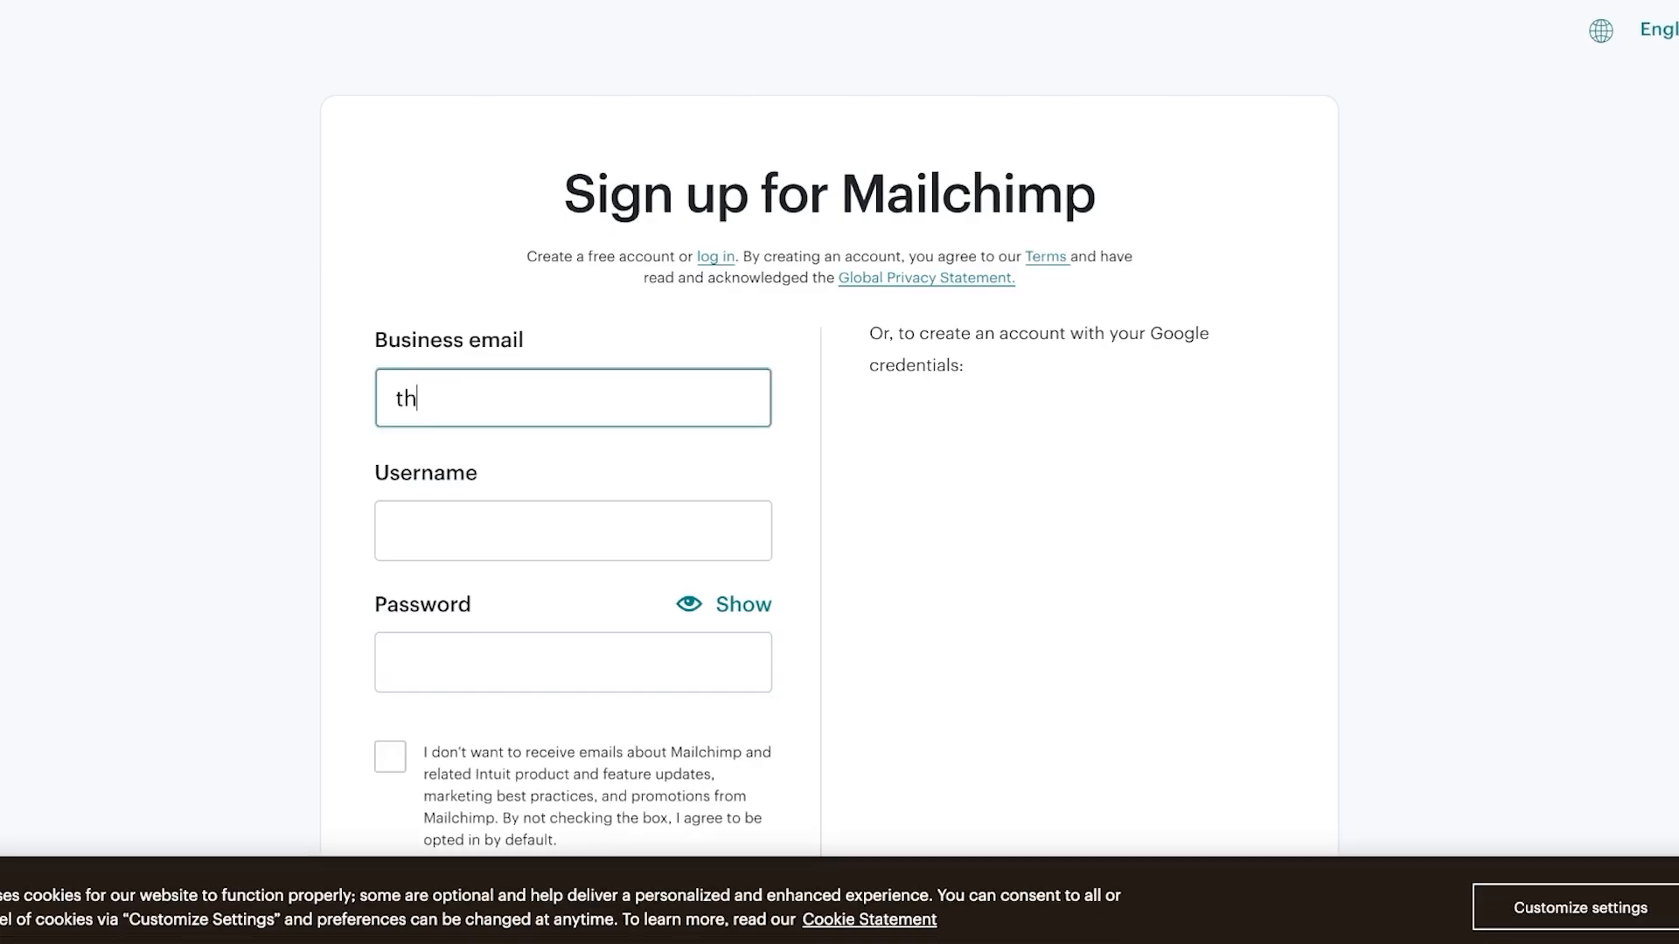
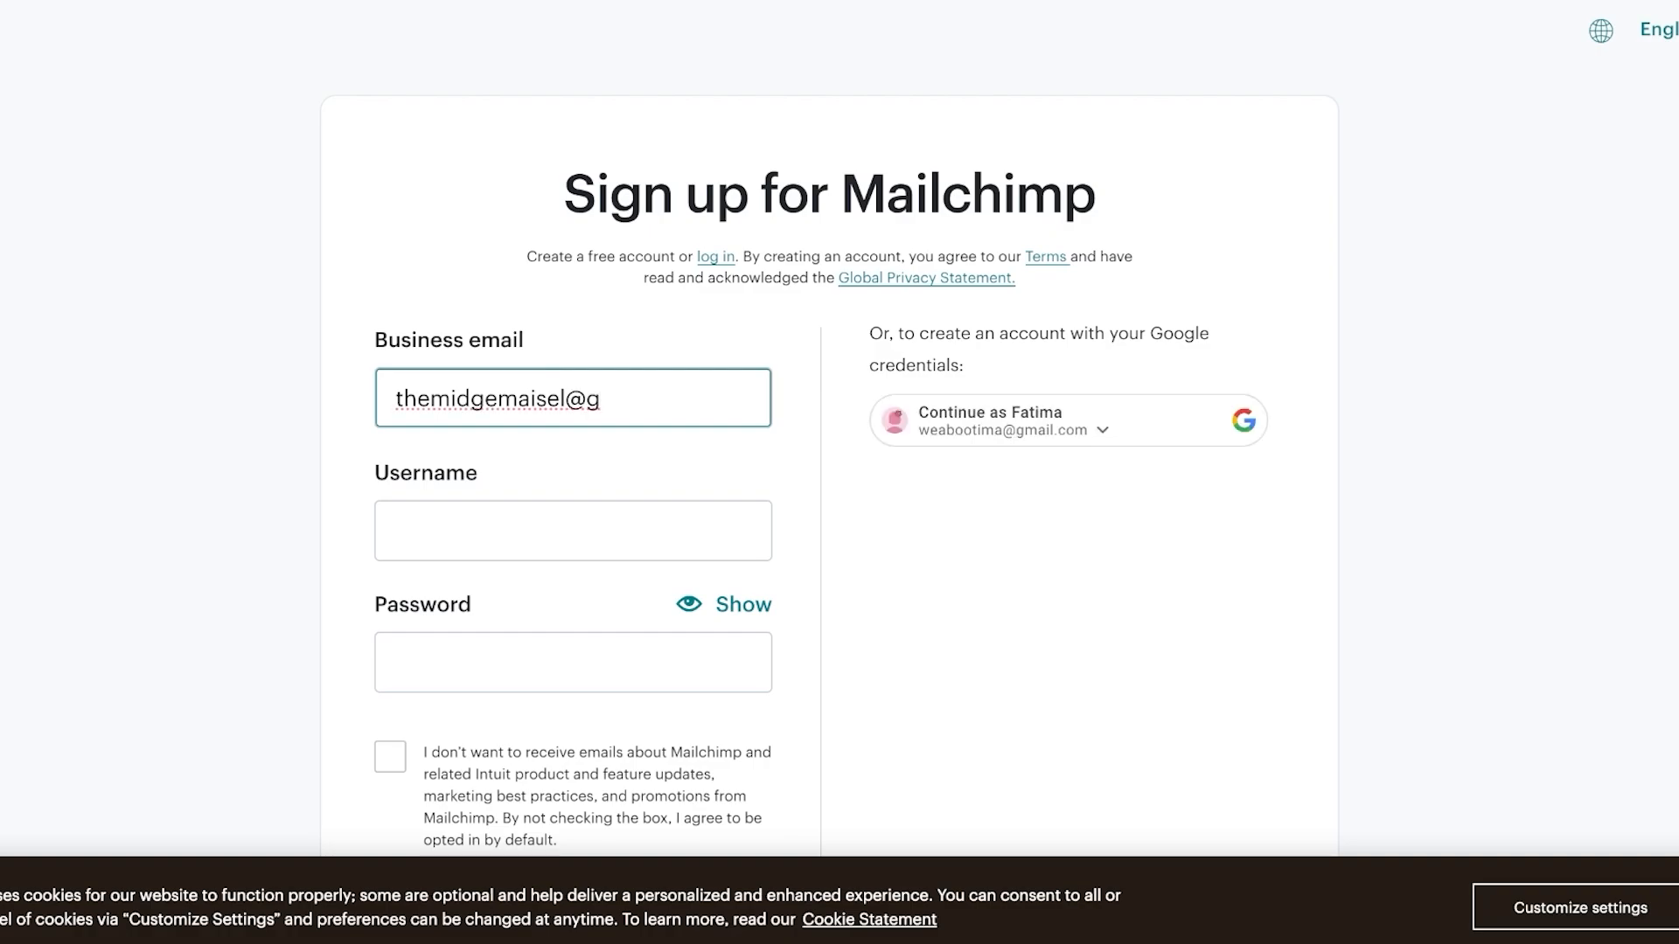
pyautogui.click(1068, 420)
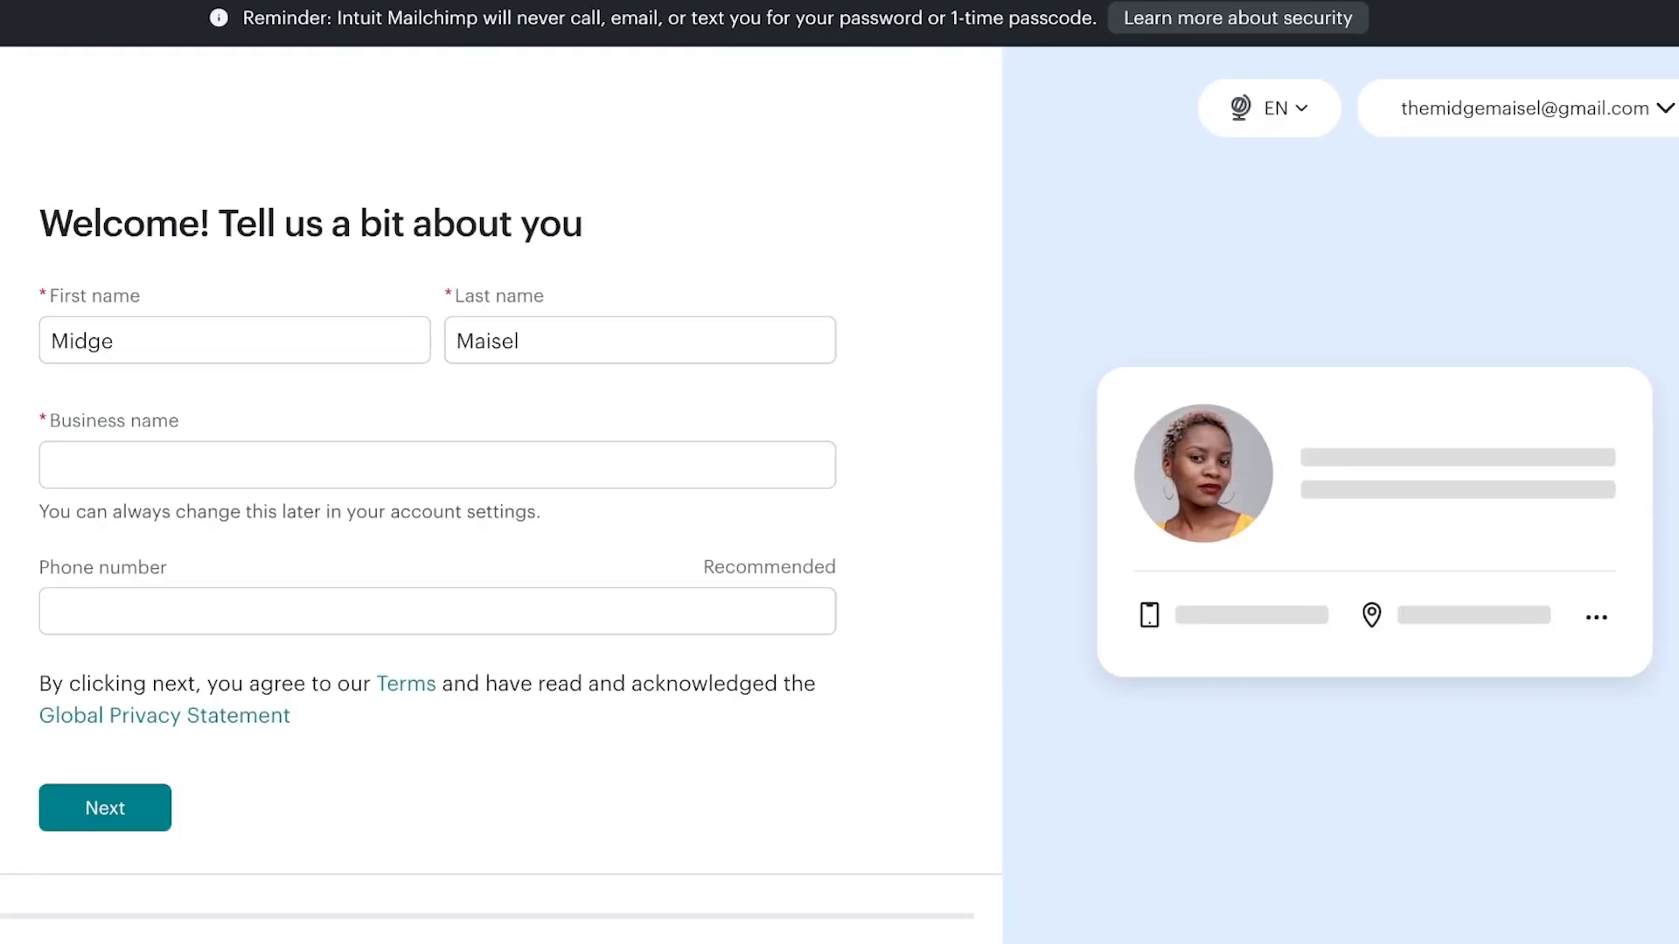
# Enter the business name and submit it
pyautogui.click(437, 465)
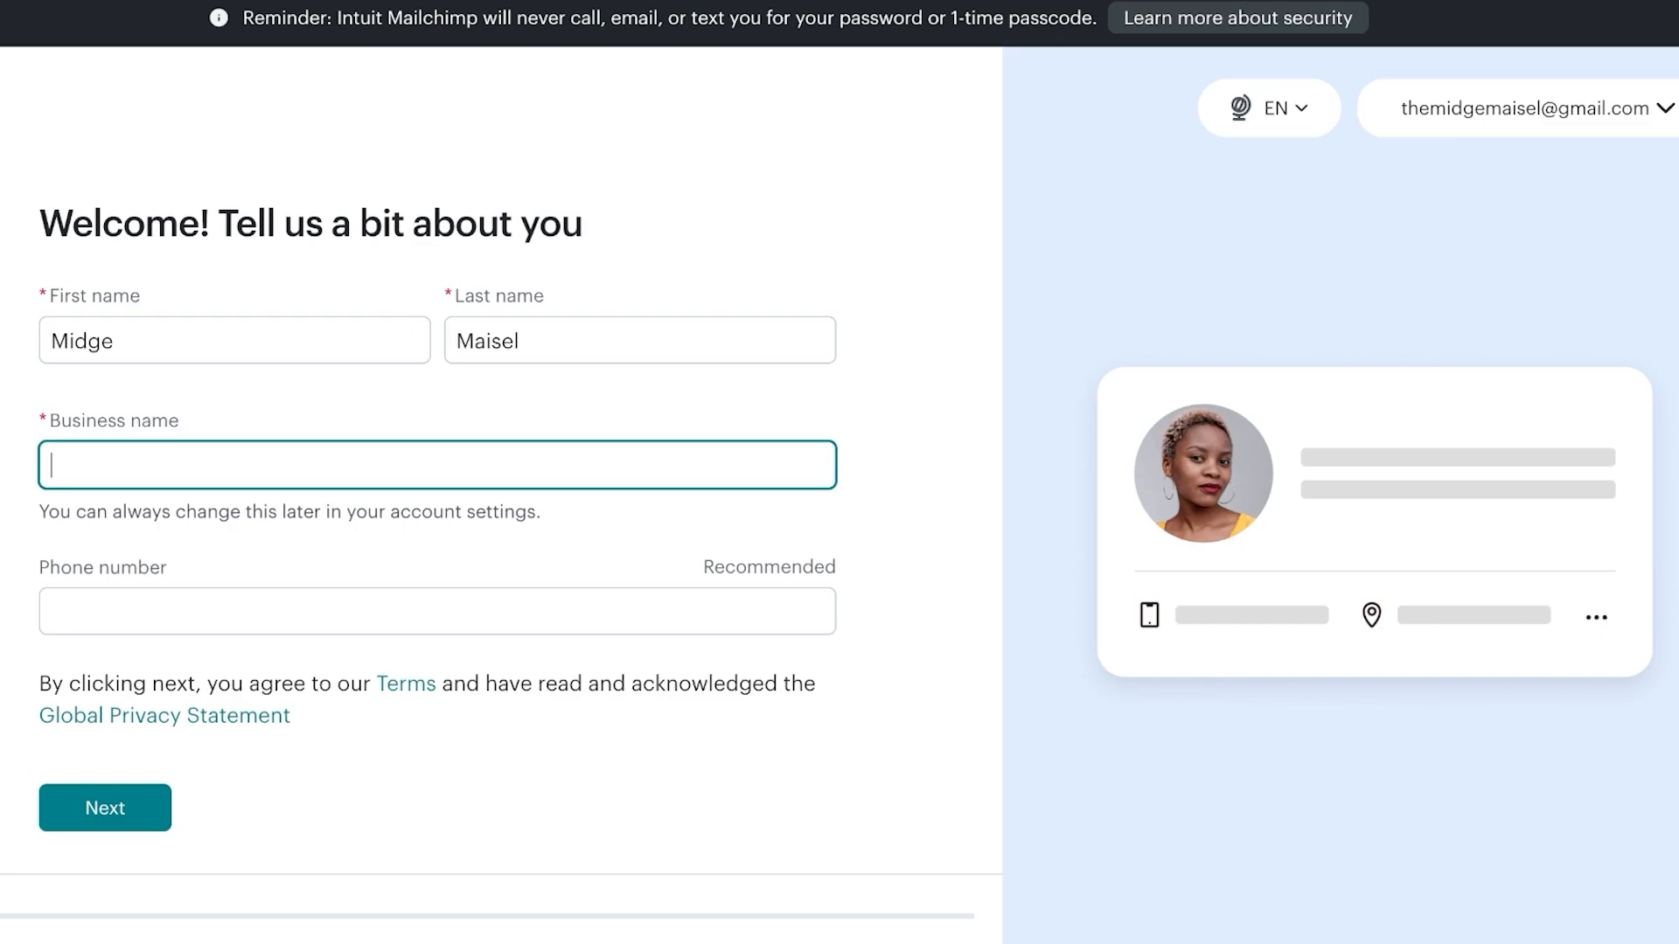
pyautogui.write('Spencer')
pyautogui.press('Return')
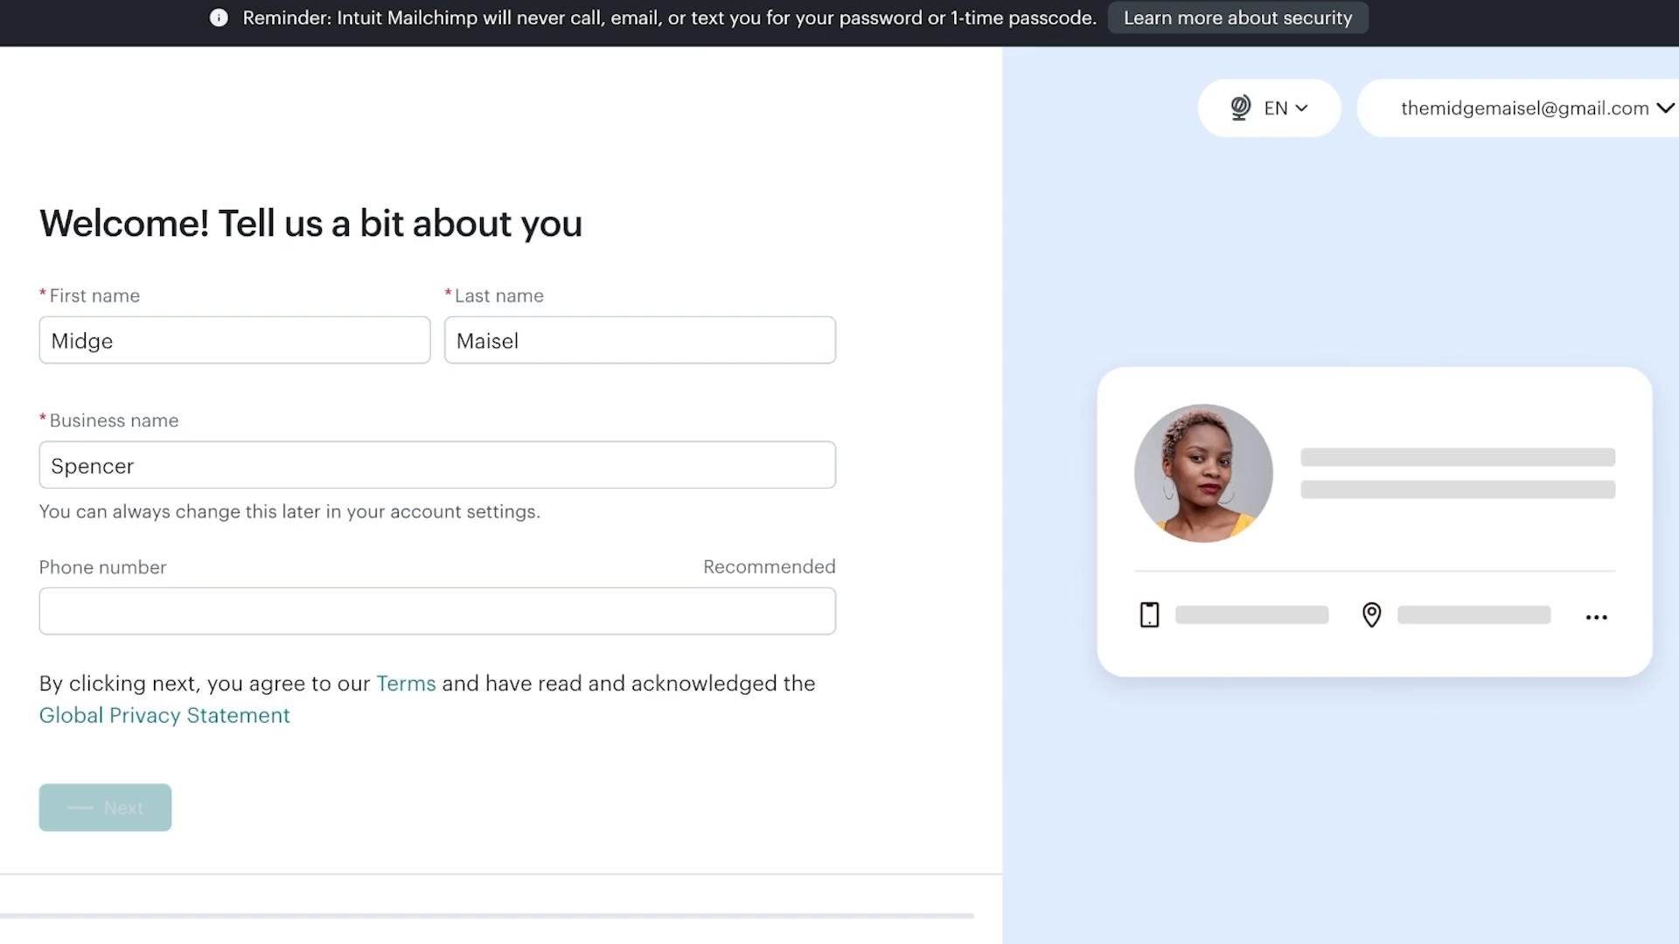
# Fill in the business address's first line and state
pyautogui.click(437, 438)
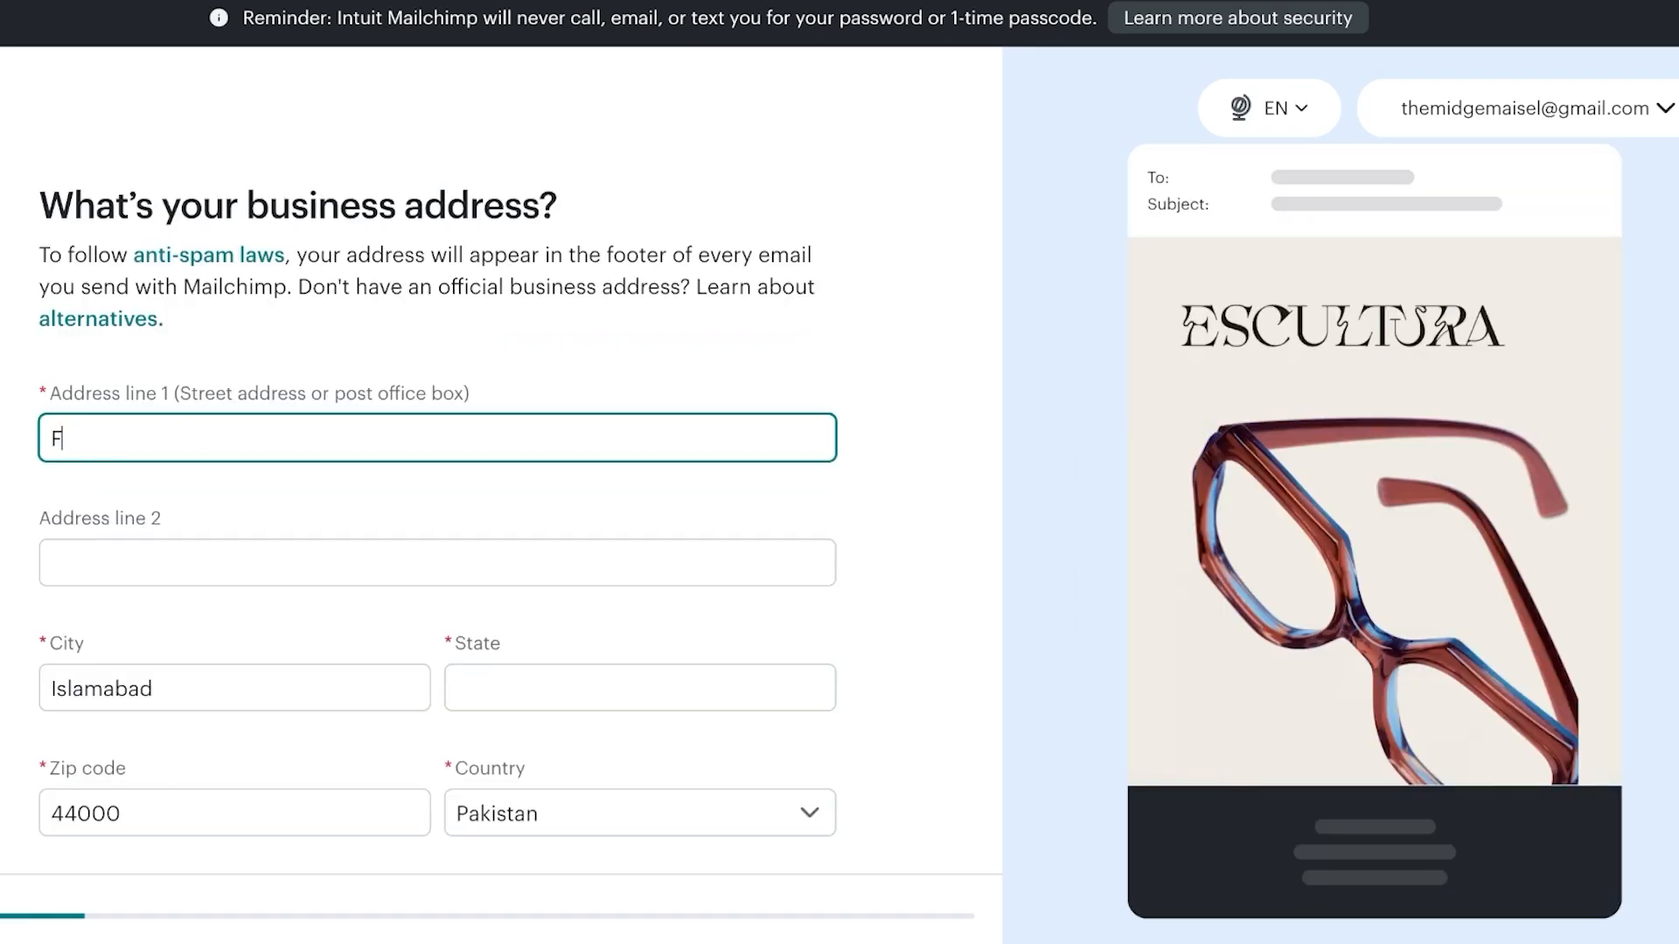
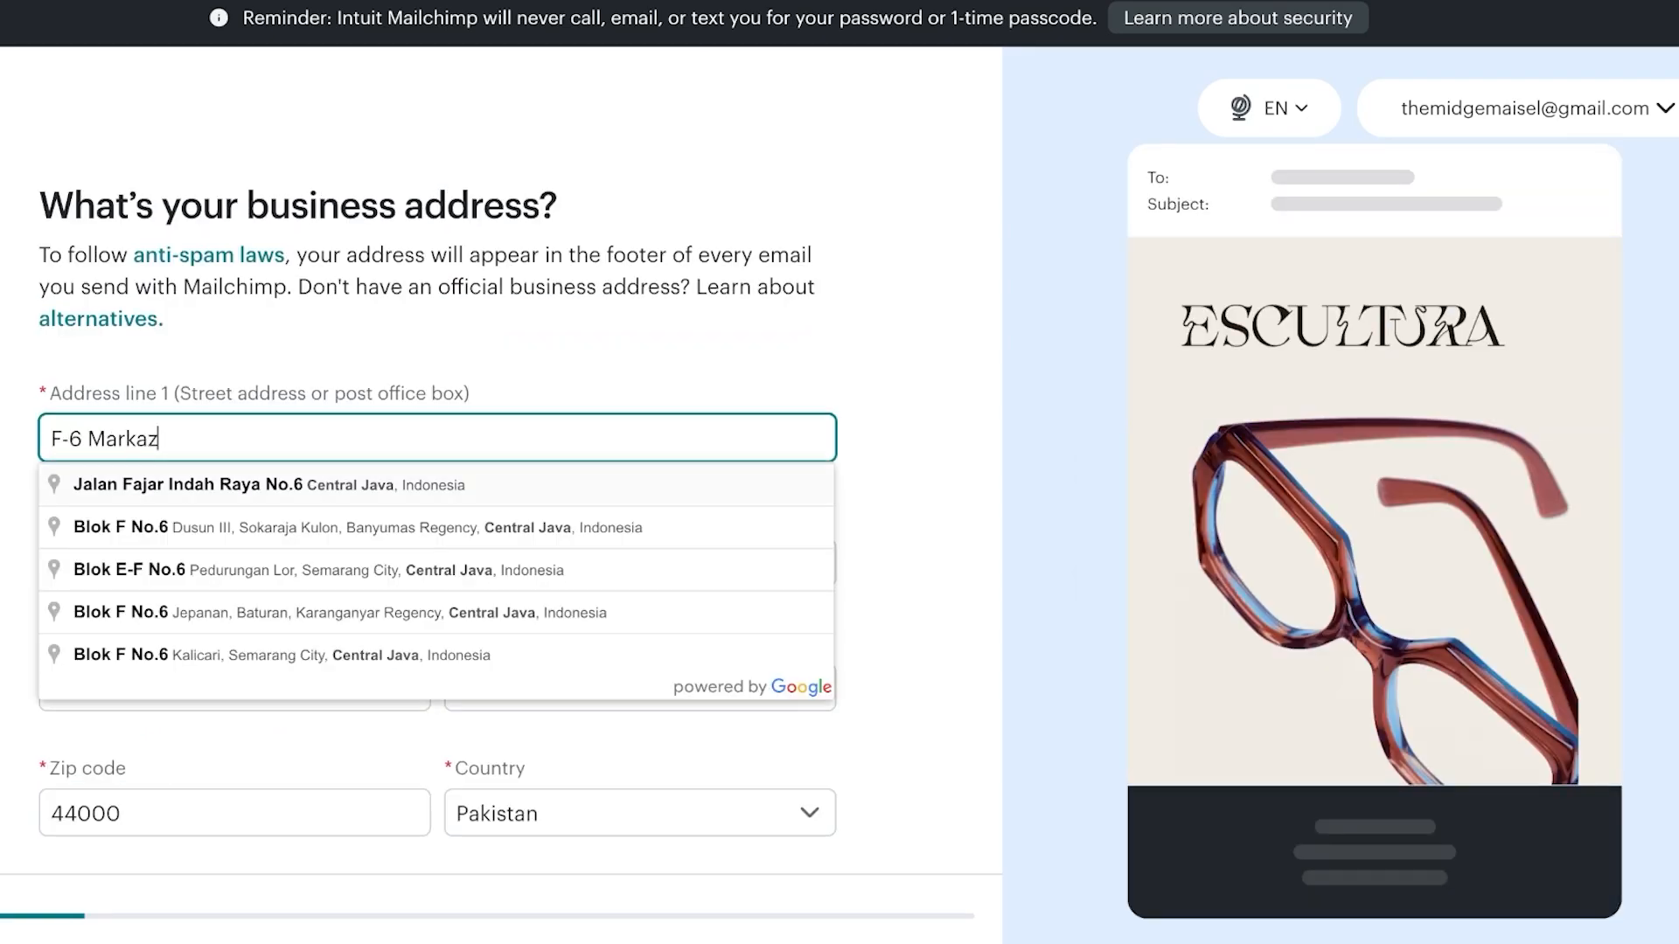
pyautogui.press('Escape')
pyautogui.click(640, 688)
pyautogui.write('Islamabad')
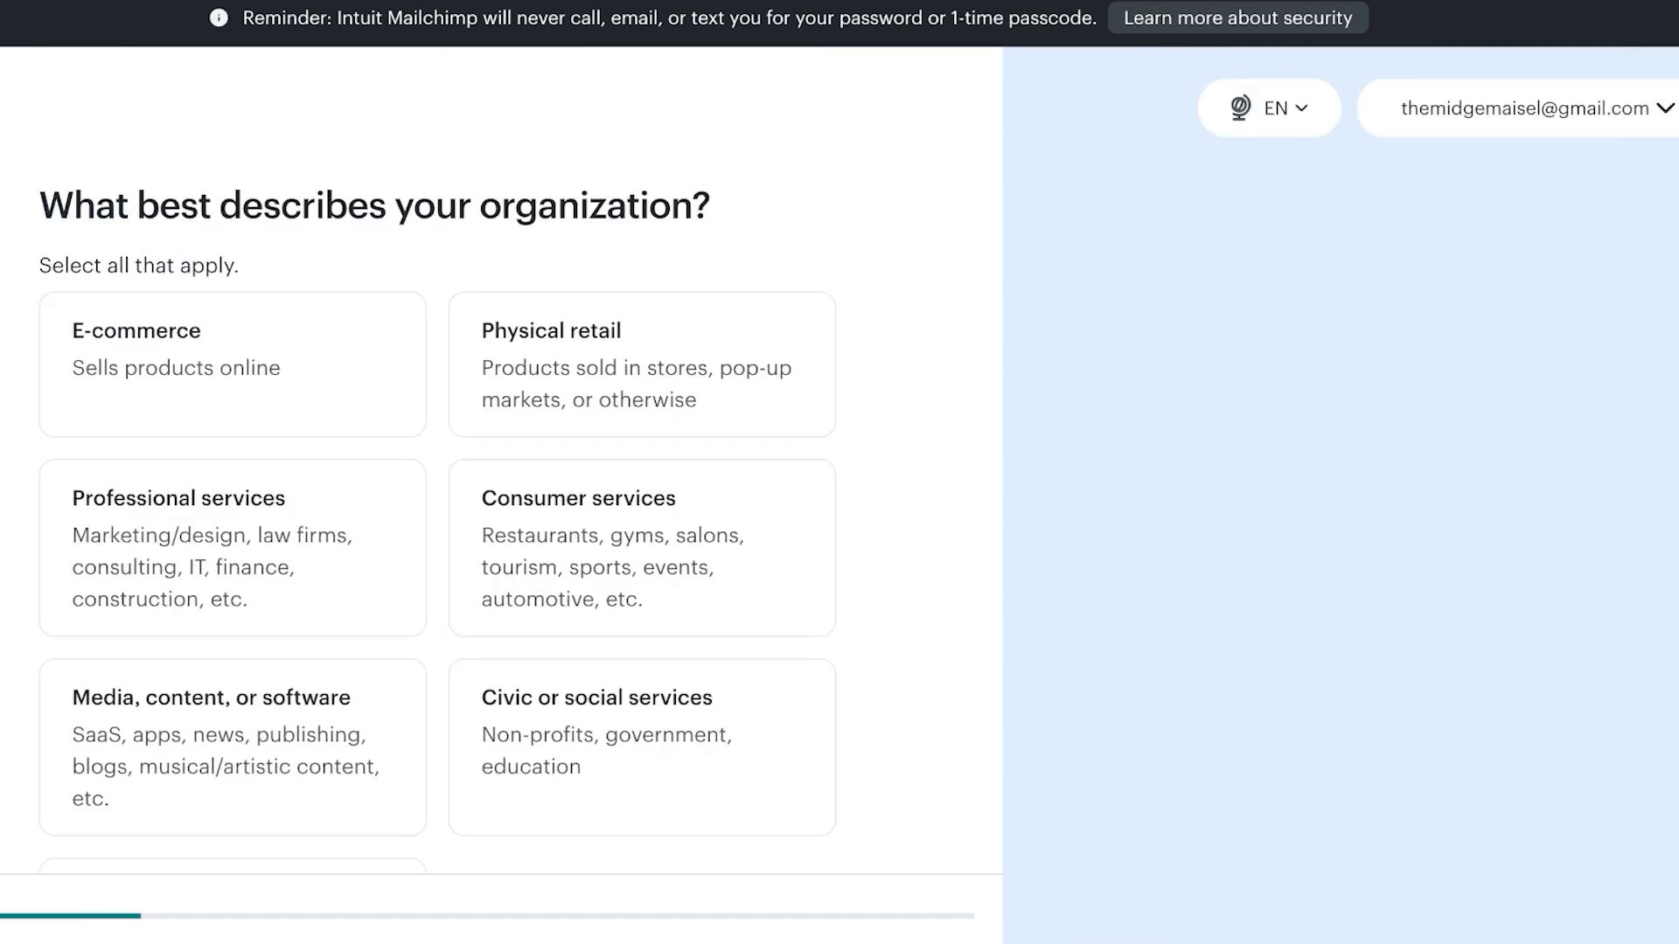
# Submit the business address and choose E-commerce as the organization type
pyautogui.click(232, 363)
pyautogui.scroll(-3, 233, 438)
pyautogui.click(105, 767)
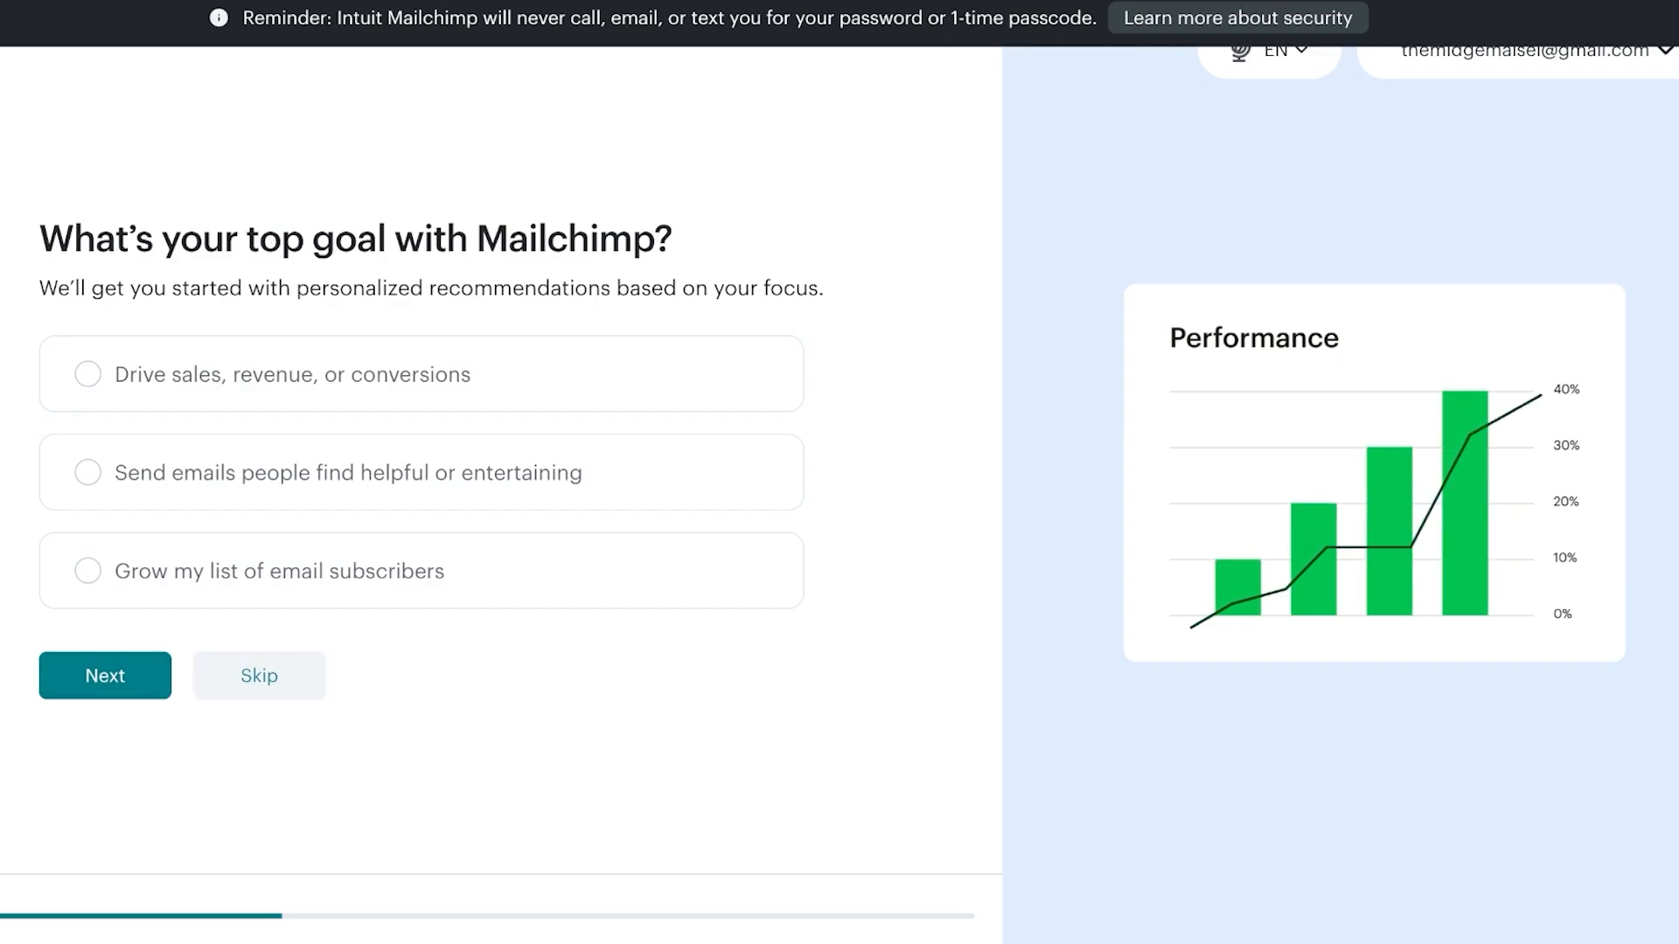
# Skip the goal, features, brand import, setup and contact-count questions
pyautogui.click(259, 676)
pyautogui.scroll(-2, 258, 754)
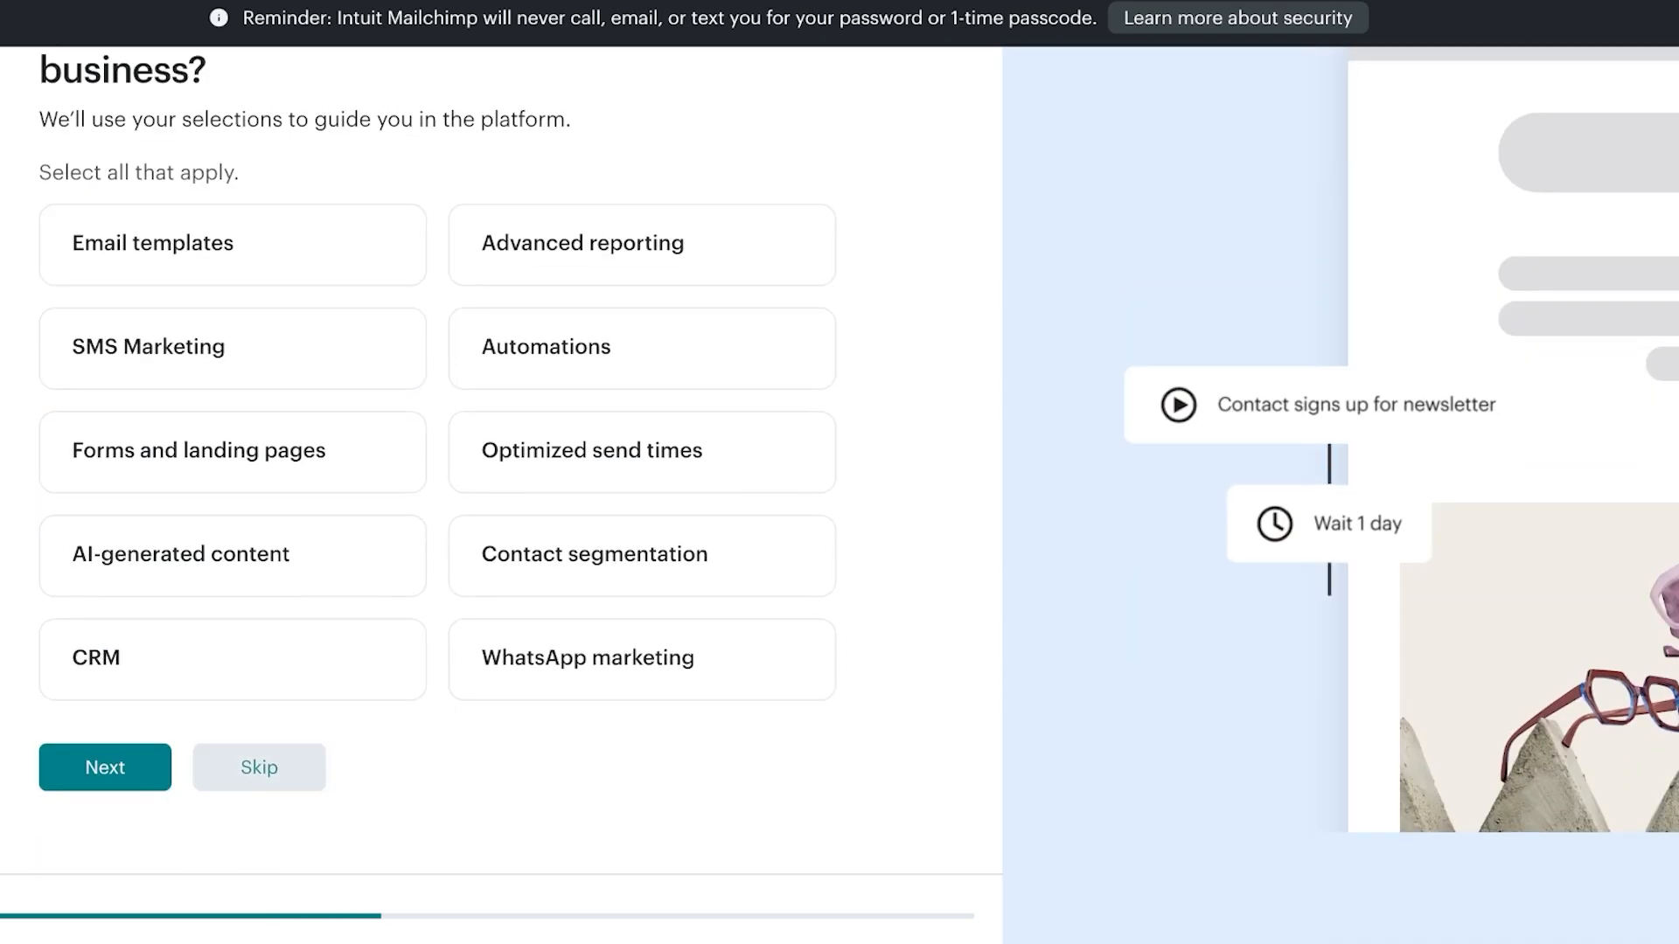
pyautogui.click(259, 768)
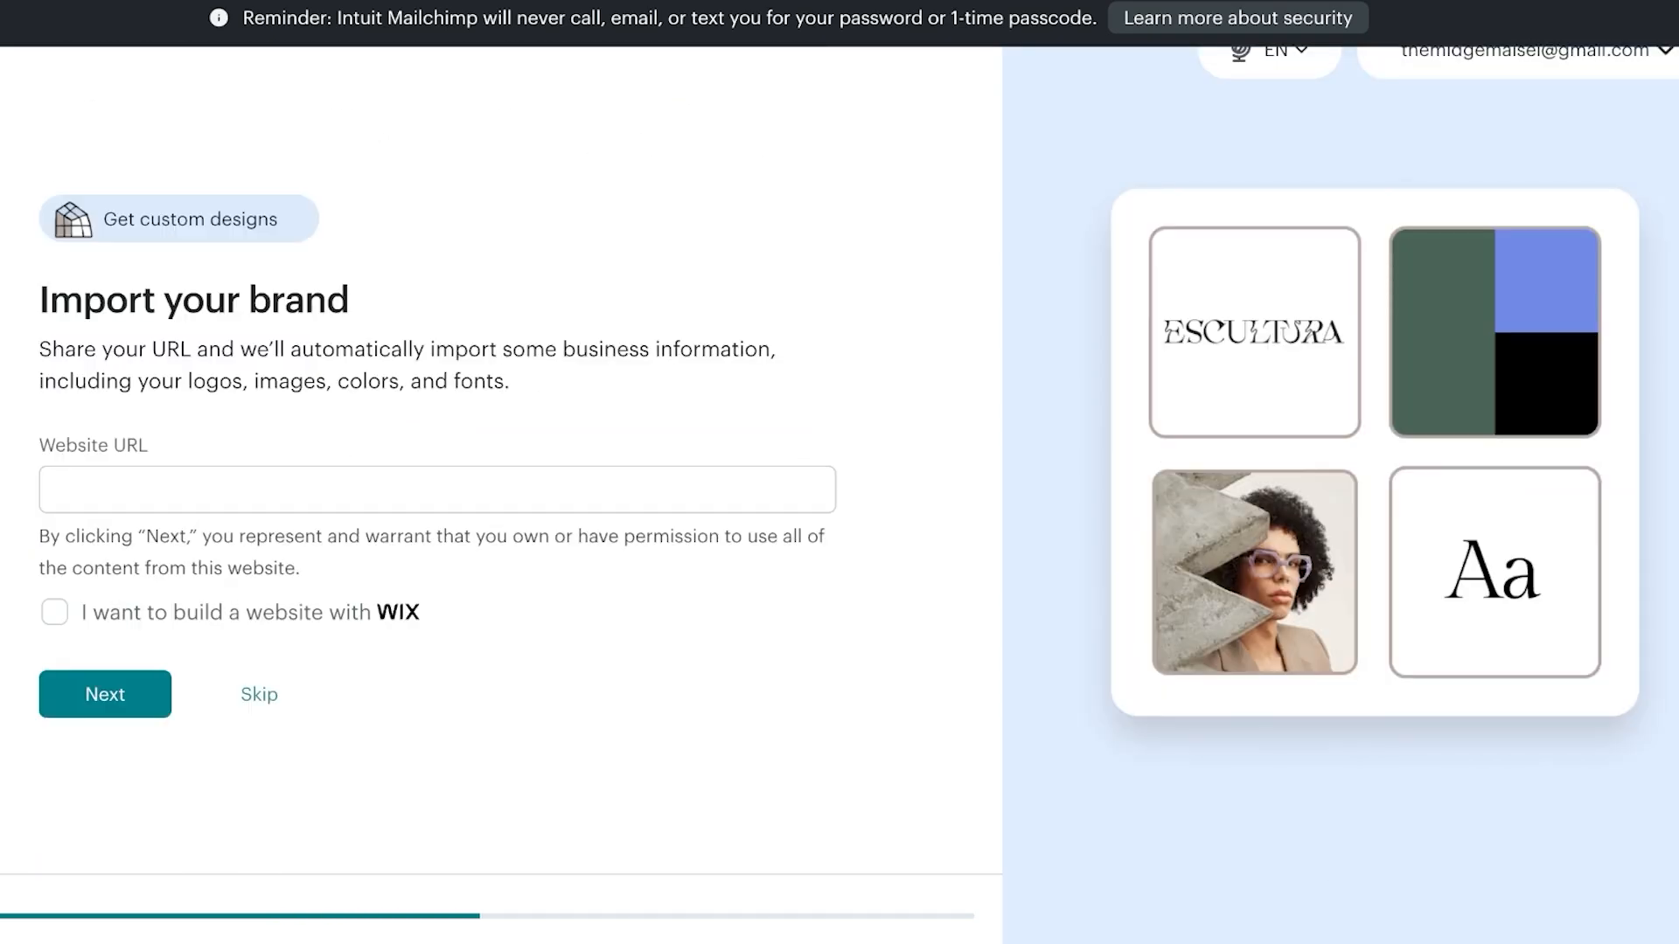
pyautogui.click(259, 694)
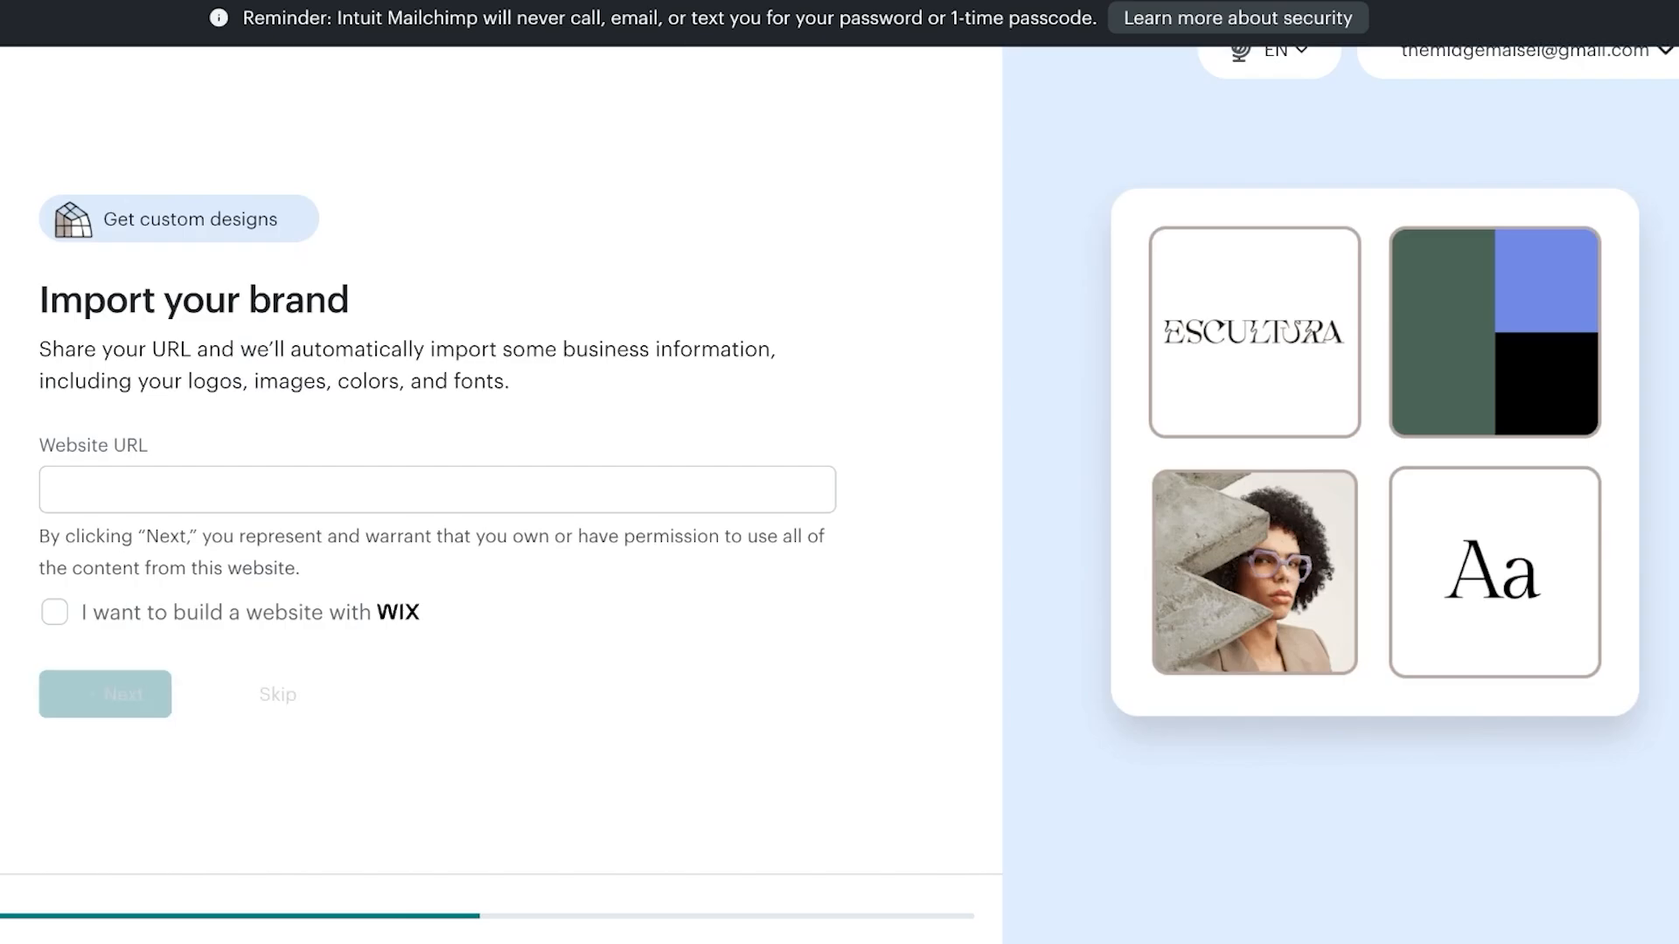
pyautogui.click(105, 622)
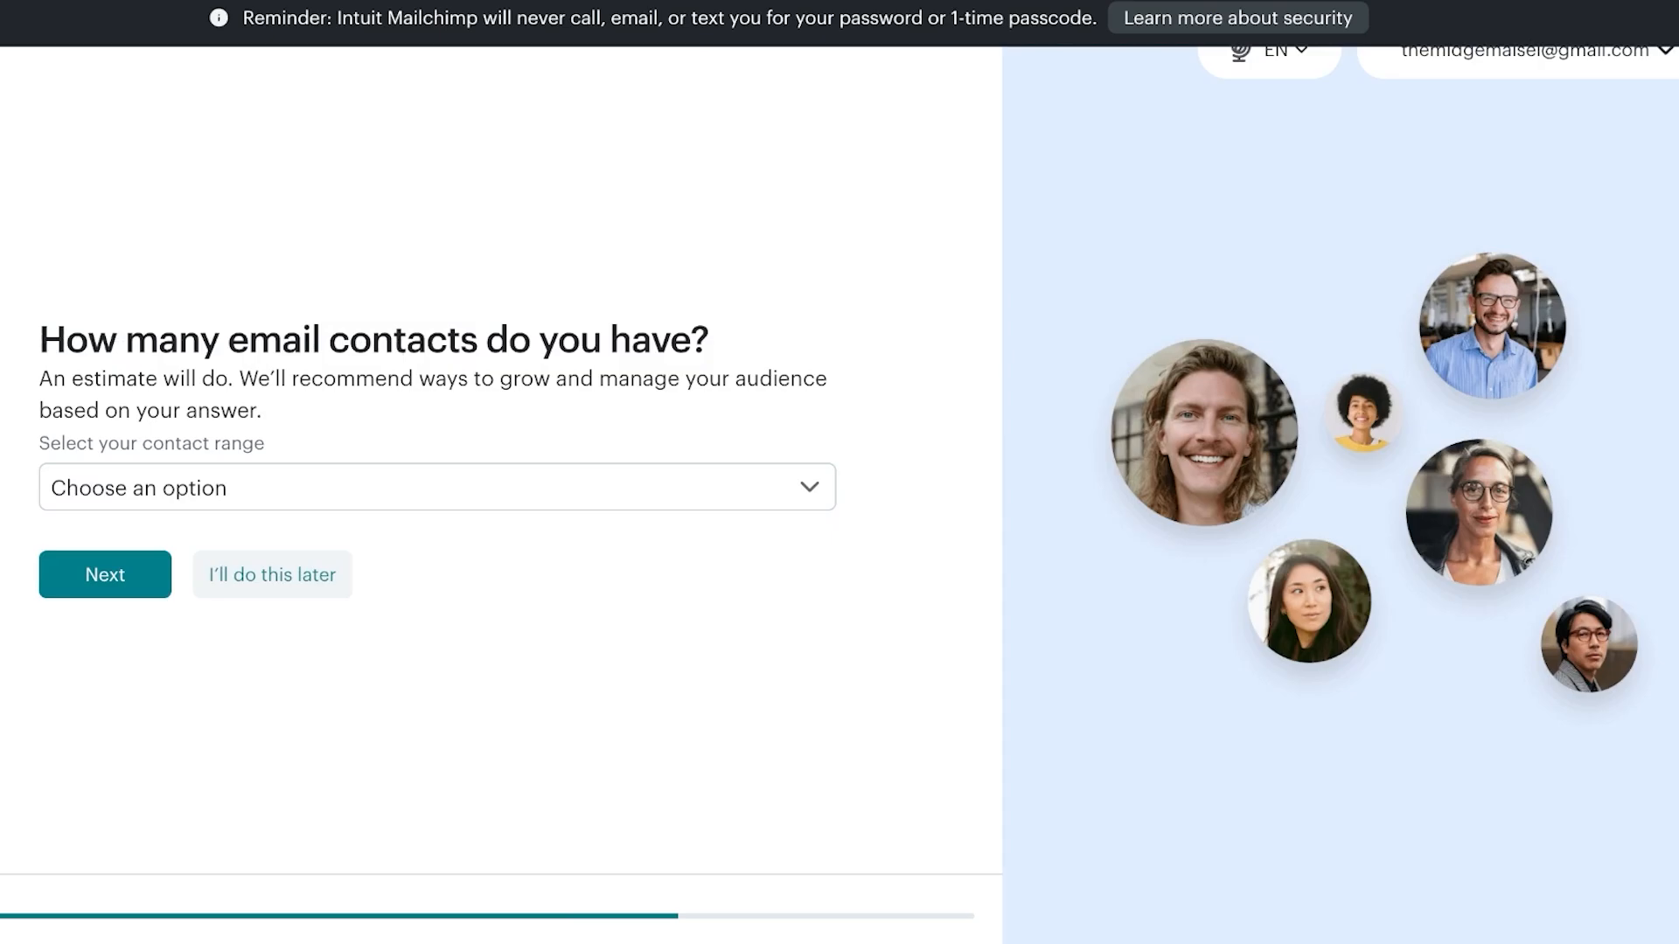
pyautogui.click(272, 574)
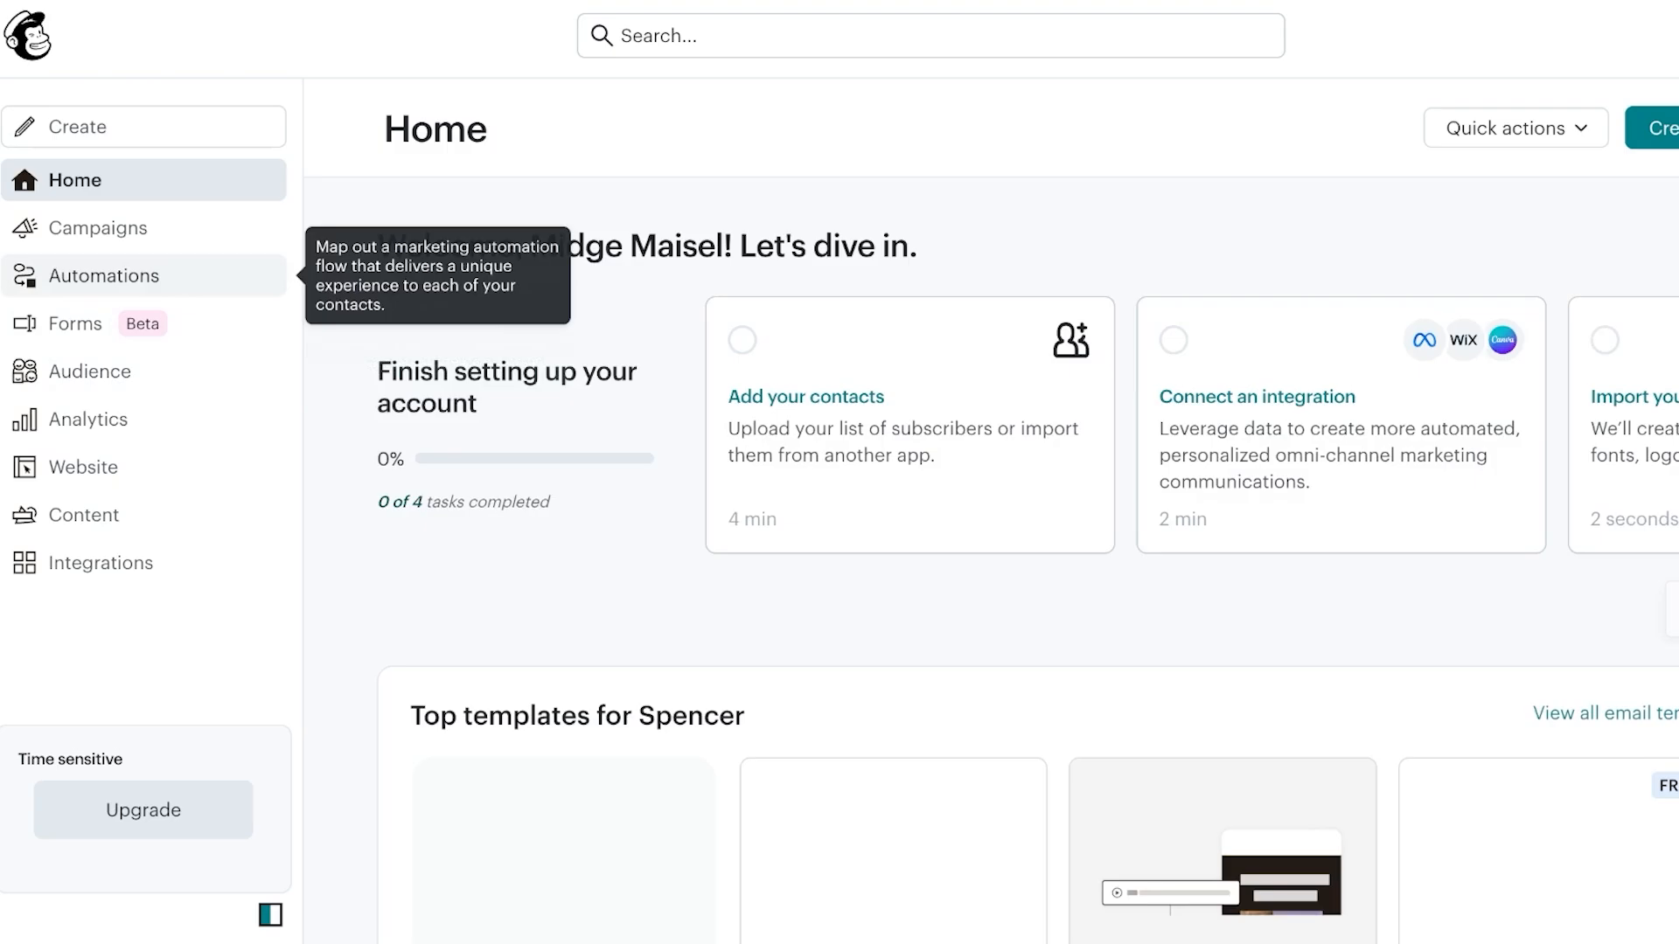
# Go to Automations and open the Flow templates library
pyautogui.click(103, 276)
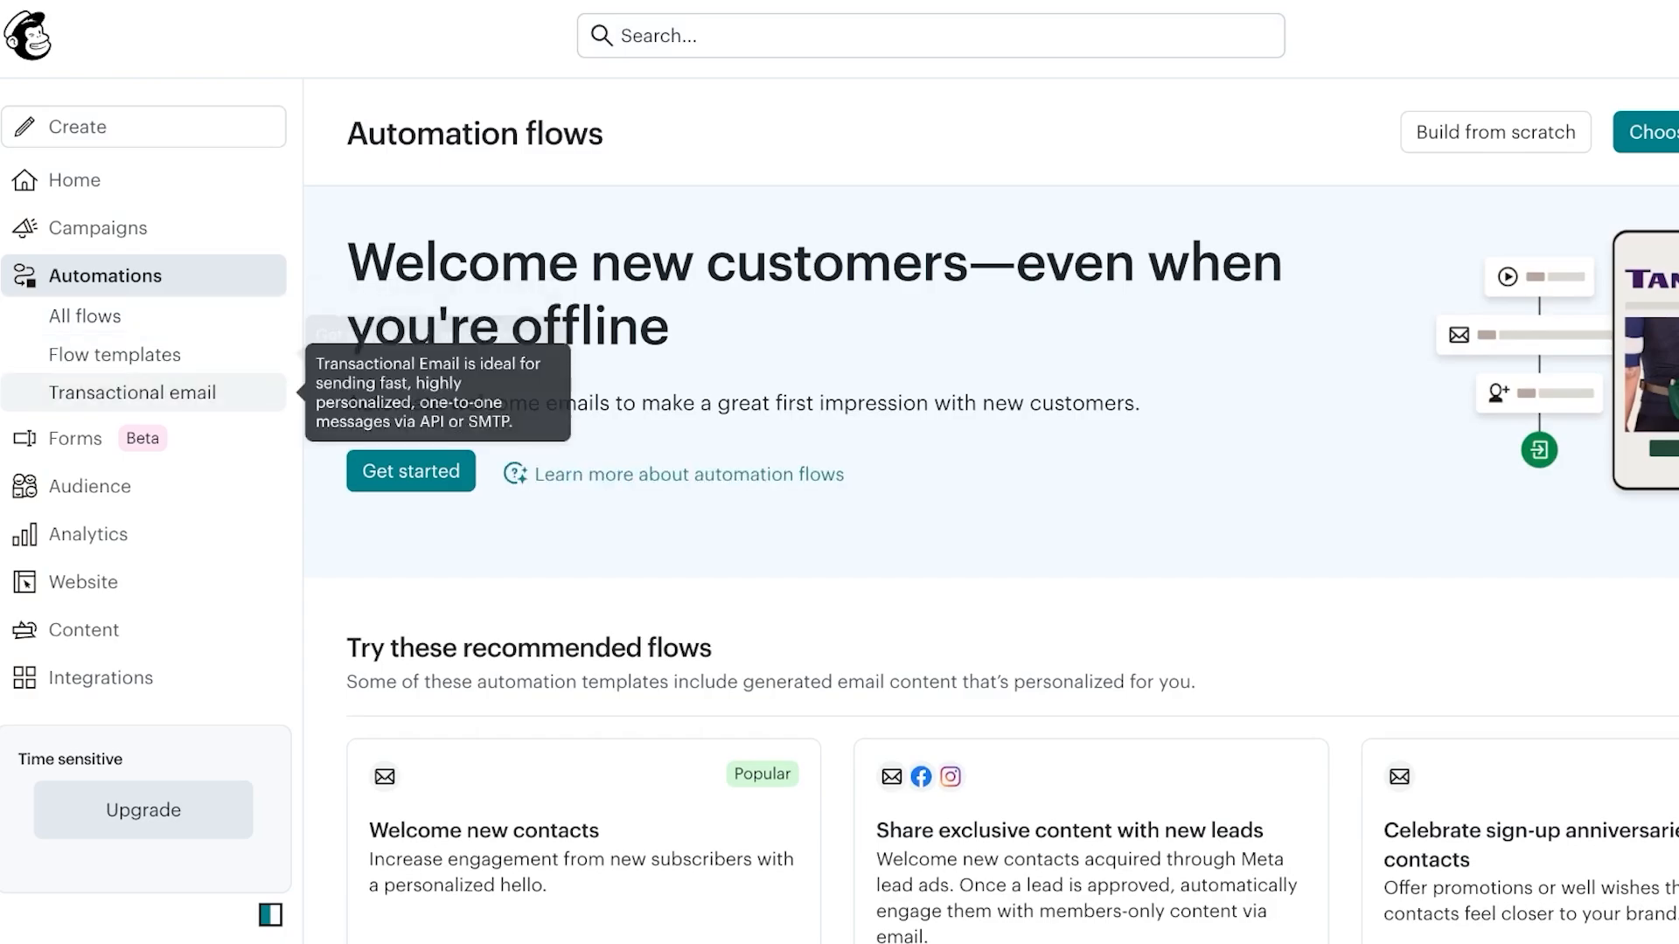
pyautogui.click(115, 354)
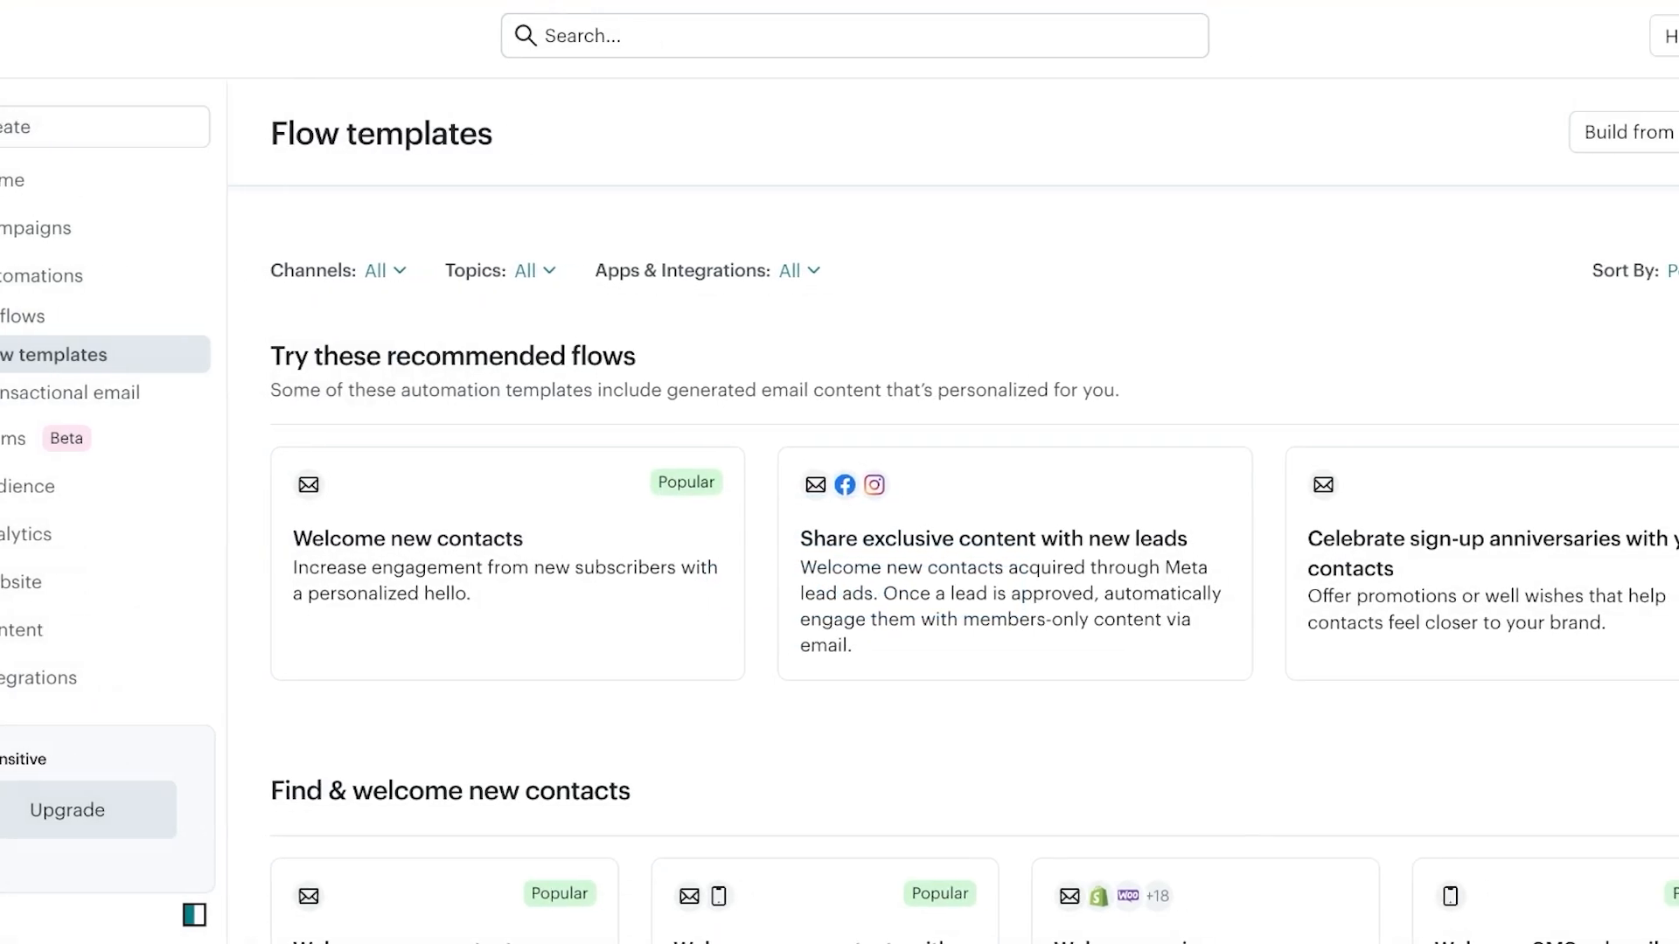
# Scroll the templates and open the Welcome new contacts flow template
pyautogui.scroll(-1, 988, 560)
pyautogui.scroll(-1, 888, 560)
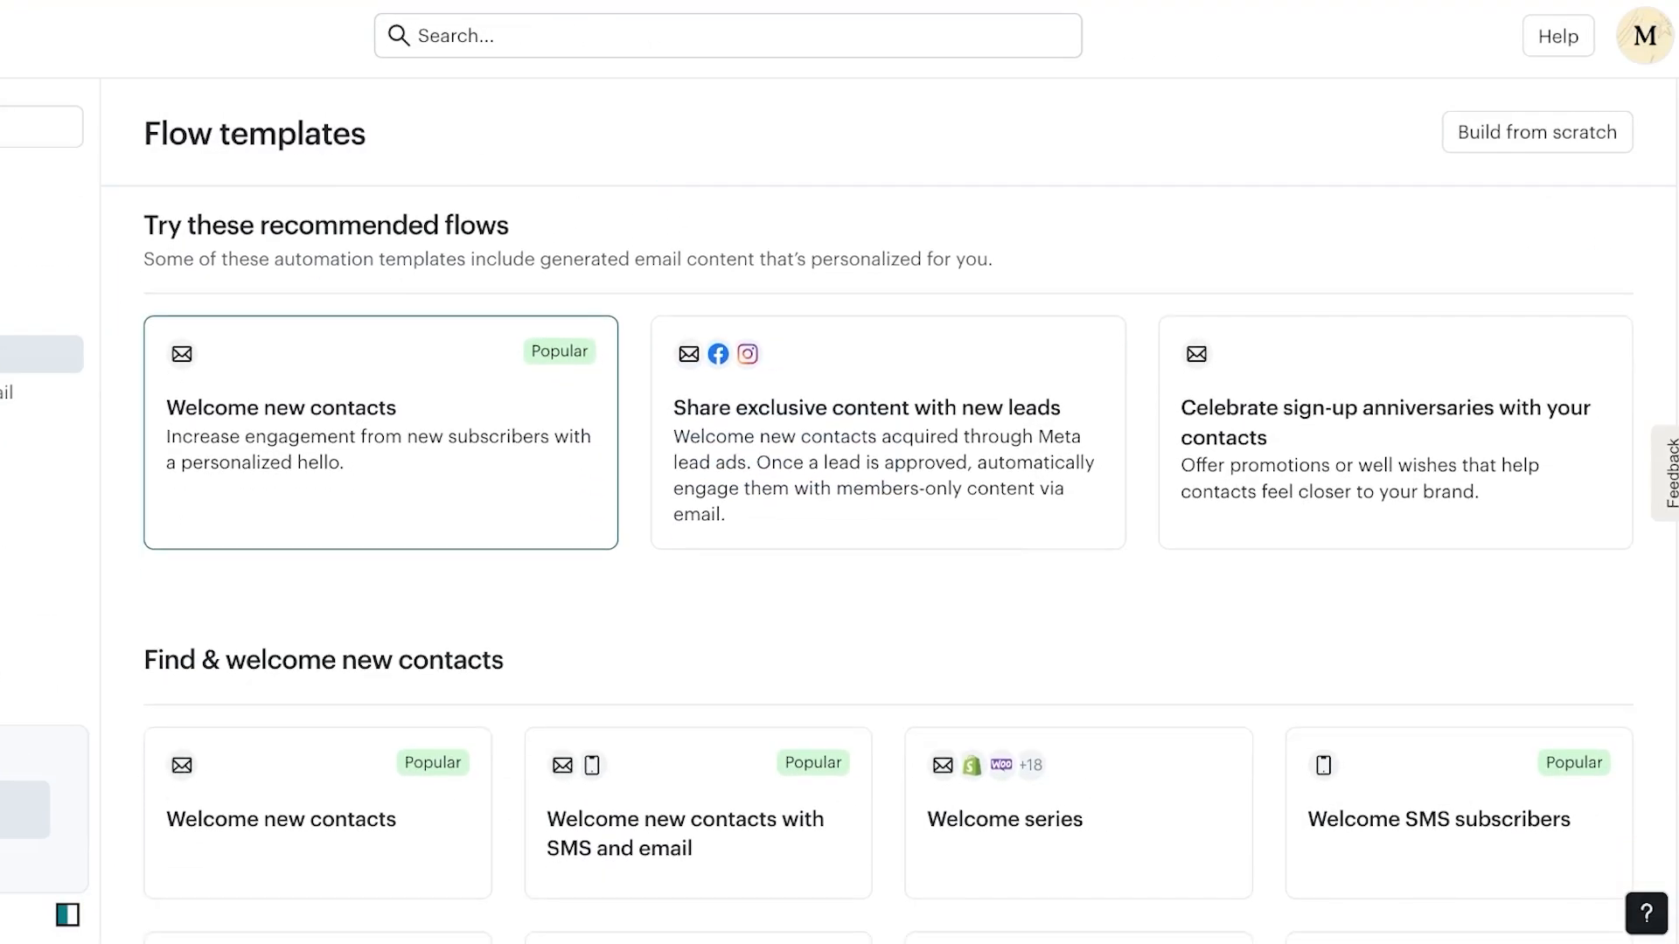
pyautogui.scroll(-1, 381, 490)
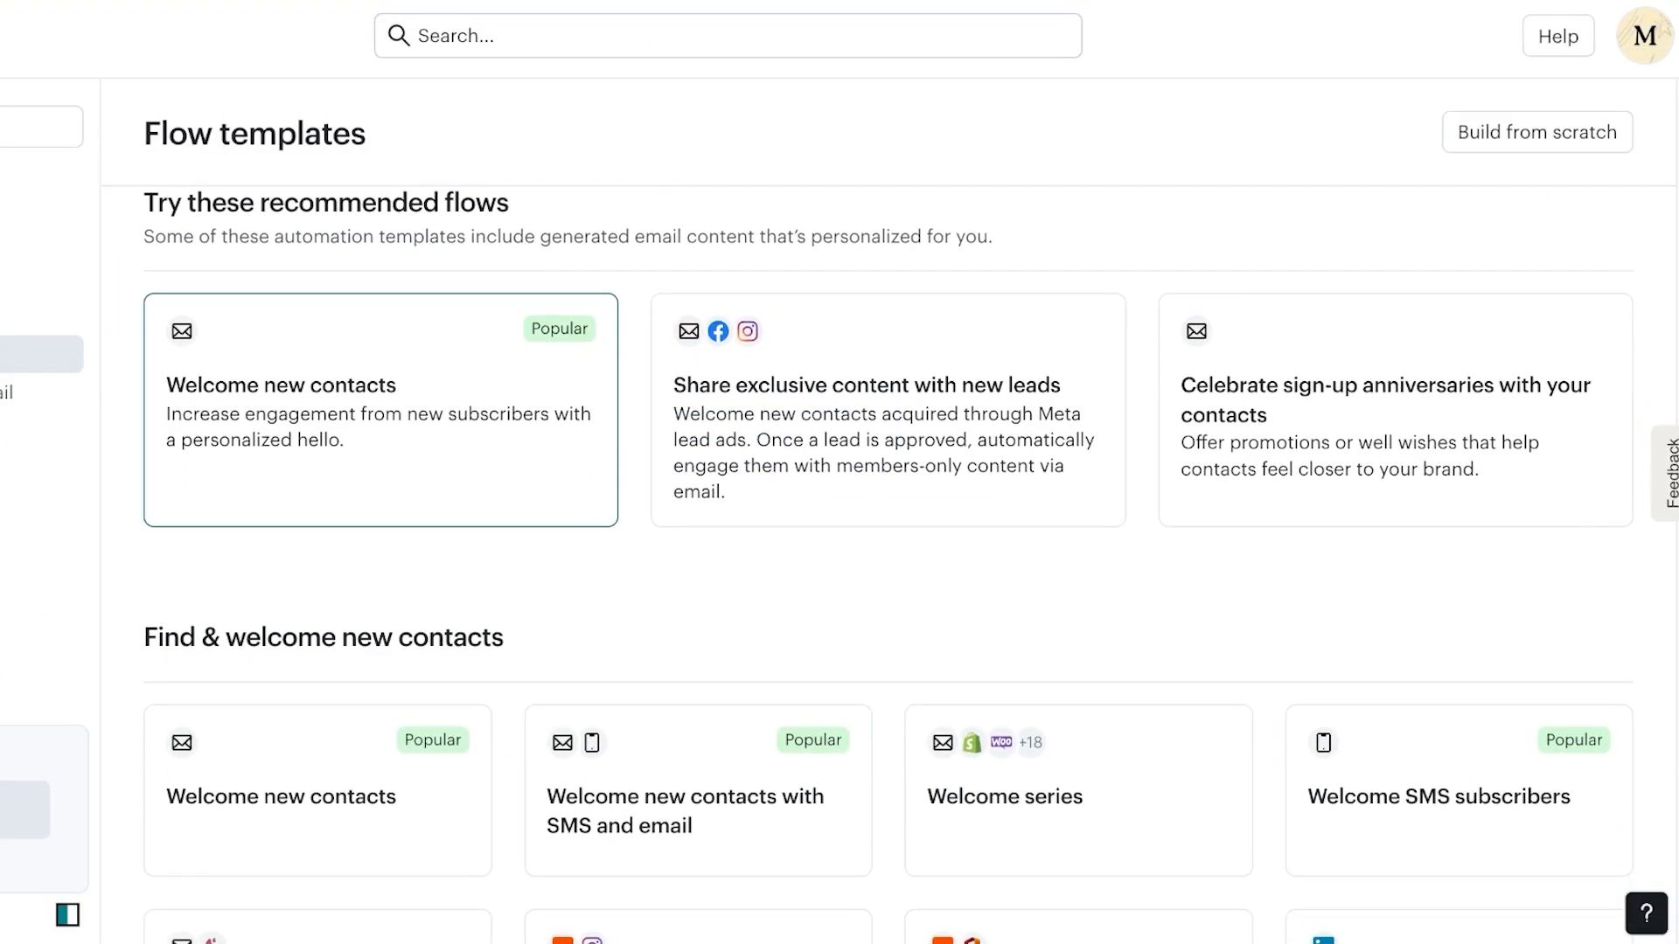
pyautogui.click(381, 490)
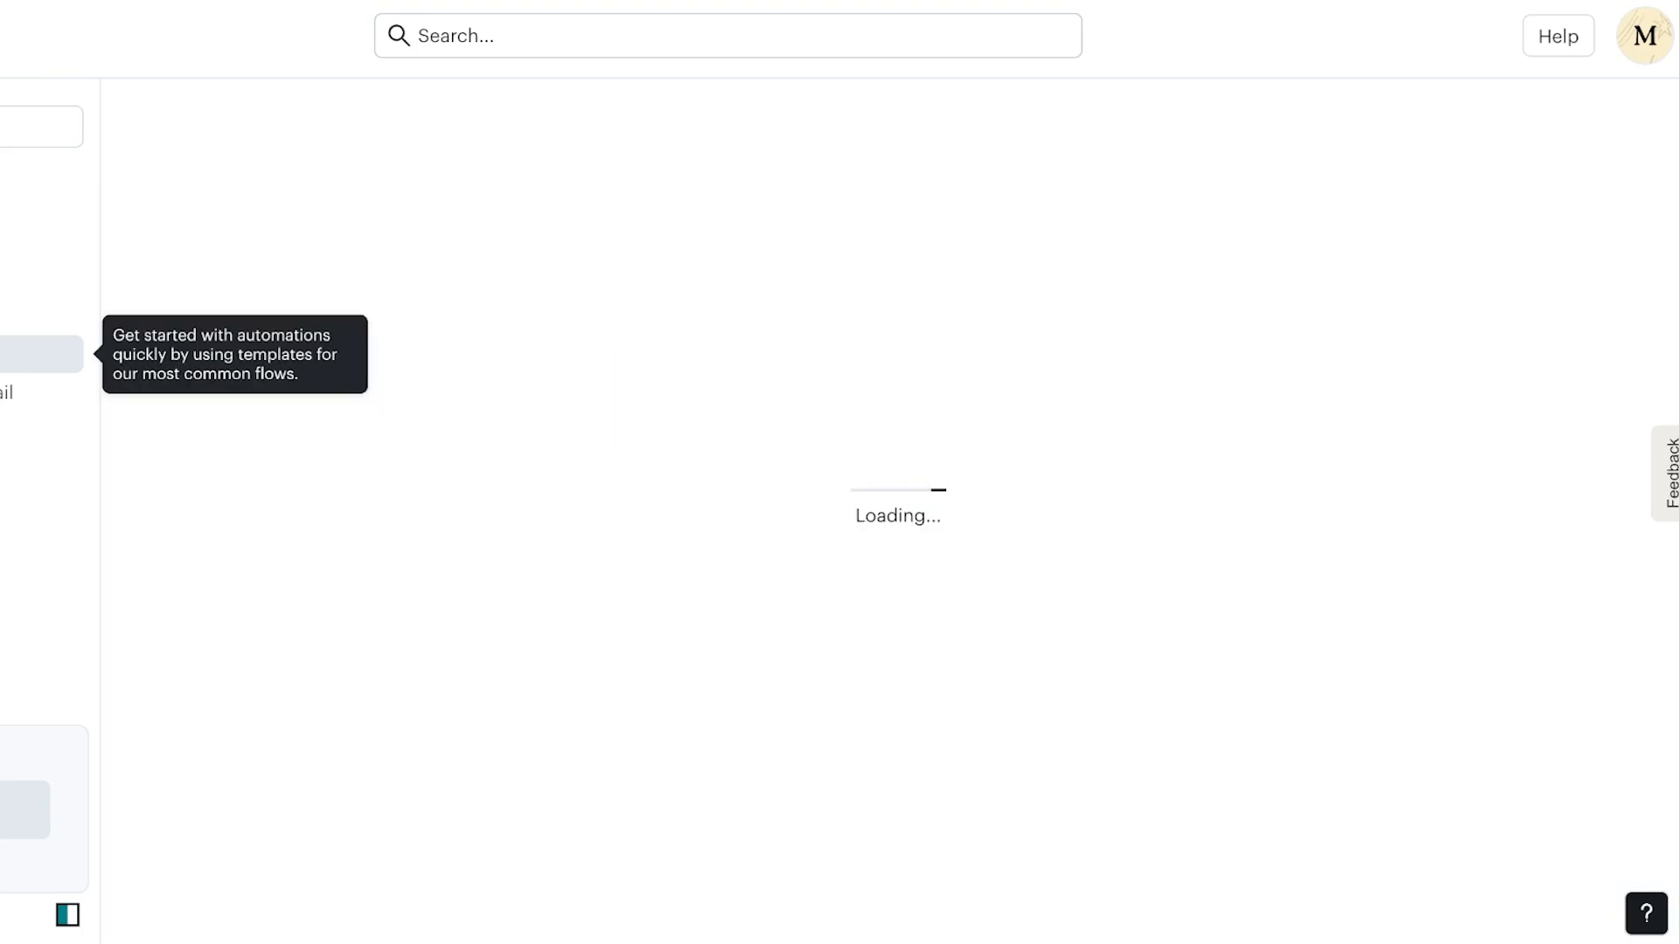
# Review its sign-up trigger and Welcome email, then return to Flow templates
pyautogui.scroll(-5, 888, 559)
pyautogui.scroll(-2, 888, 560)
pyautogui.scroll(3, 888, 560)
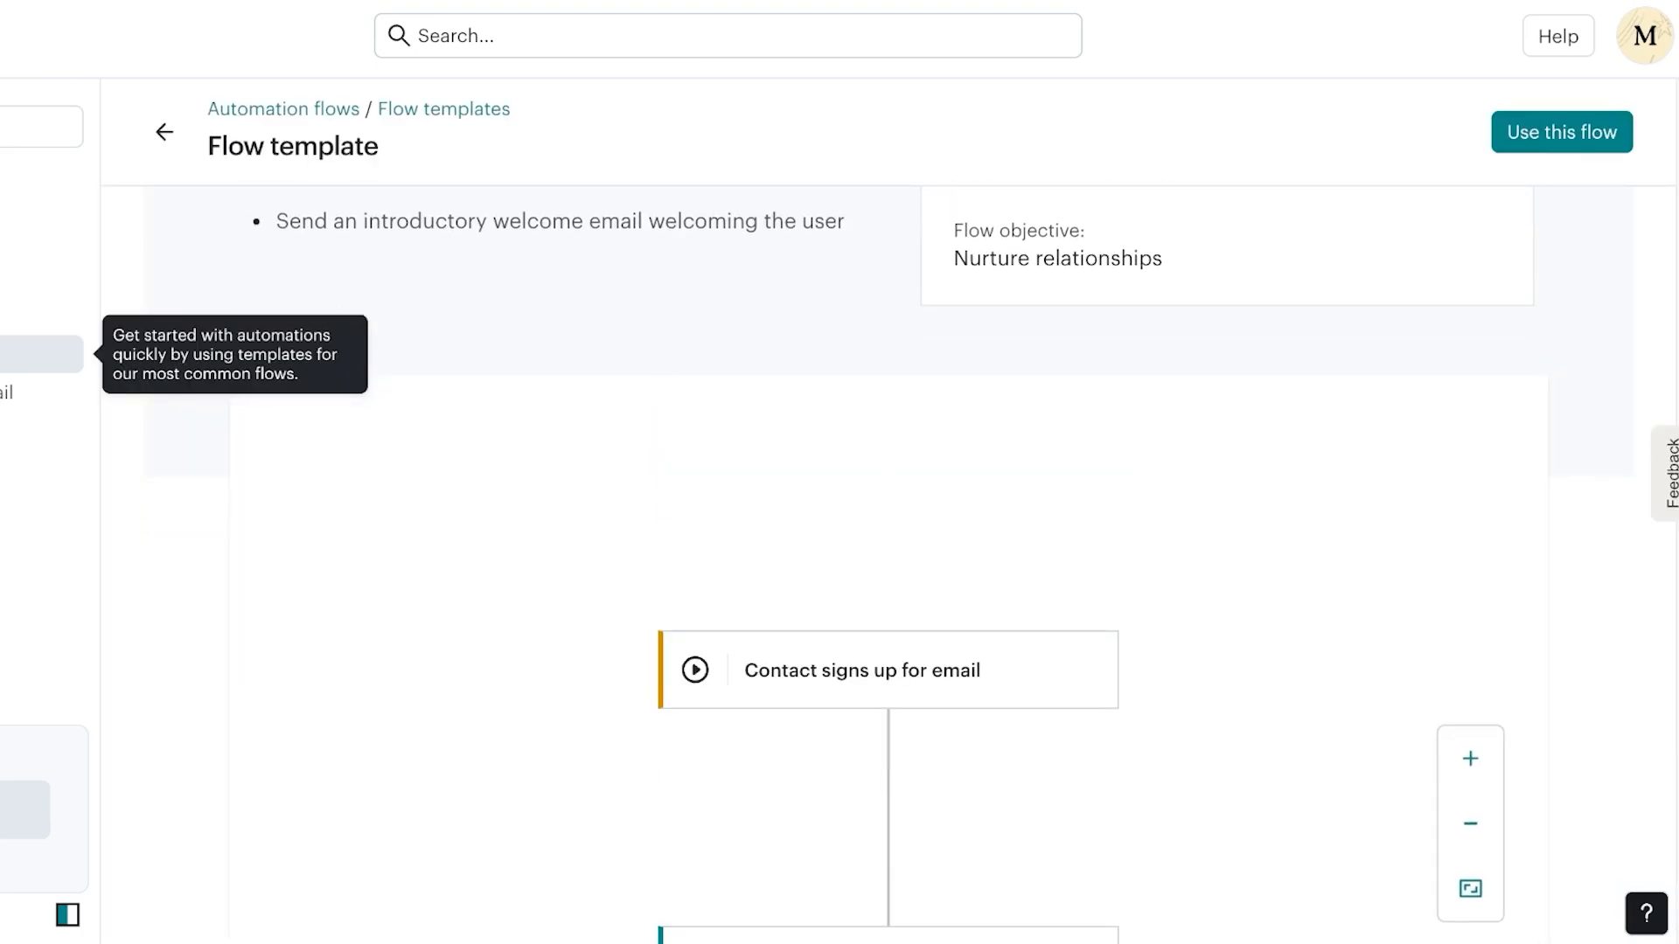
pyautogui.scroll(-3, 888, 559)
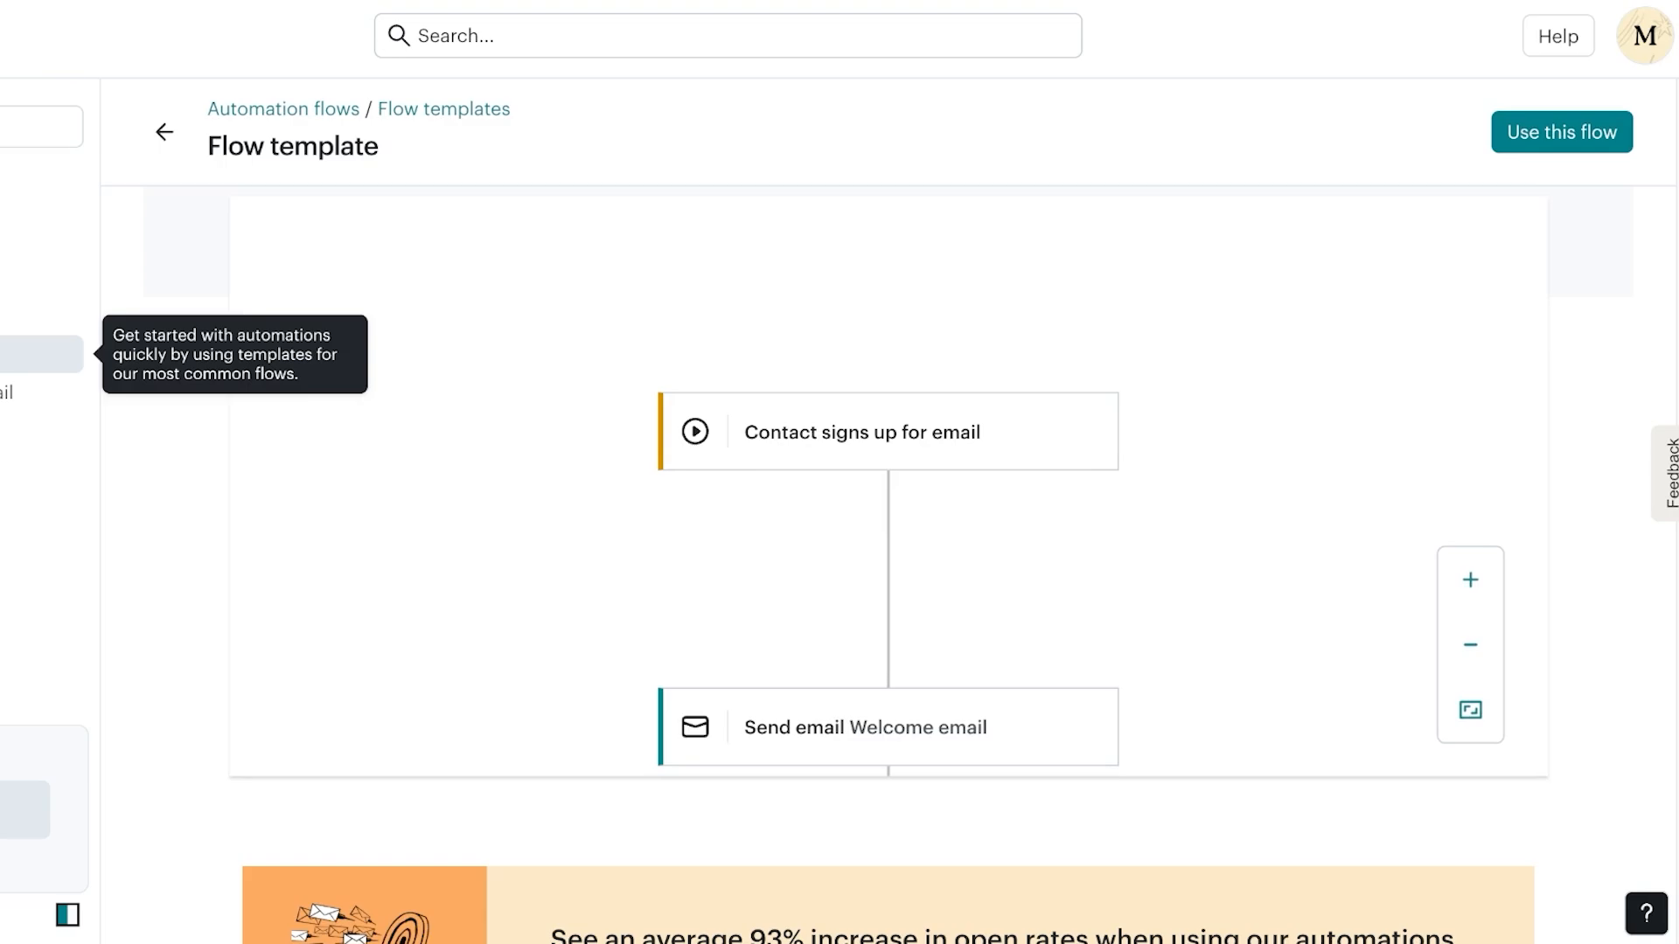
pyautogui.scroll(-3, 888, 560)
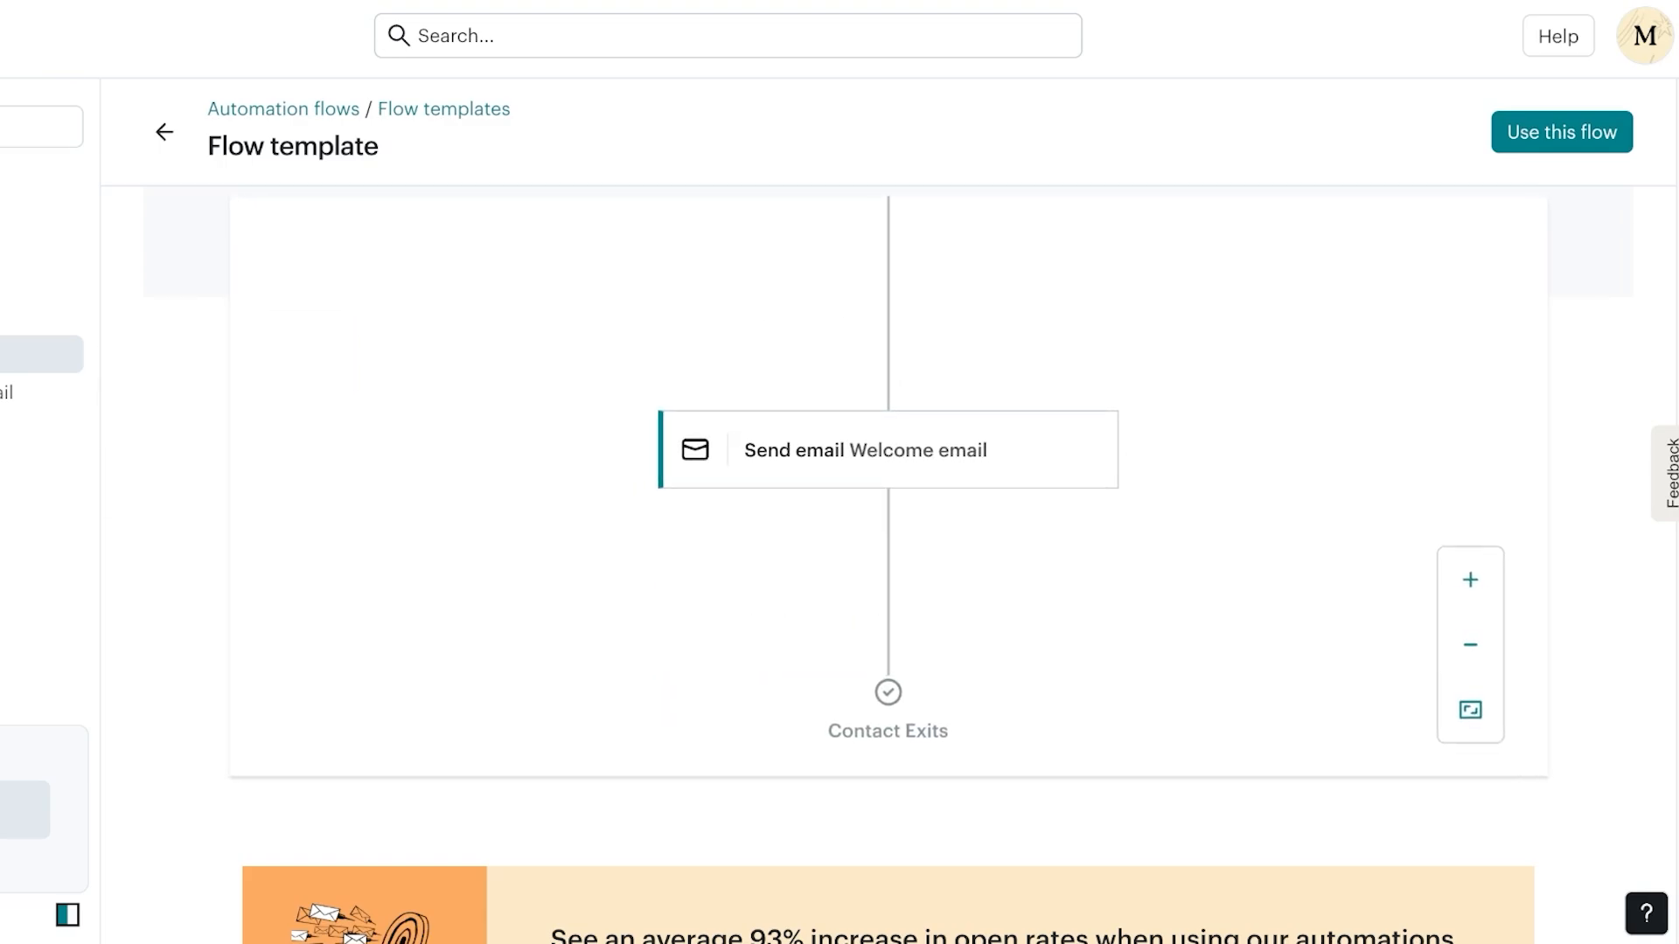
pyautogui.scroll(1, 887, 481)
pyautogui.click(165, 133)
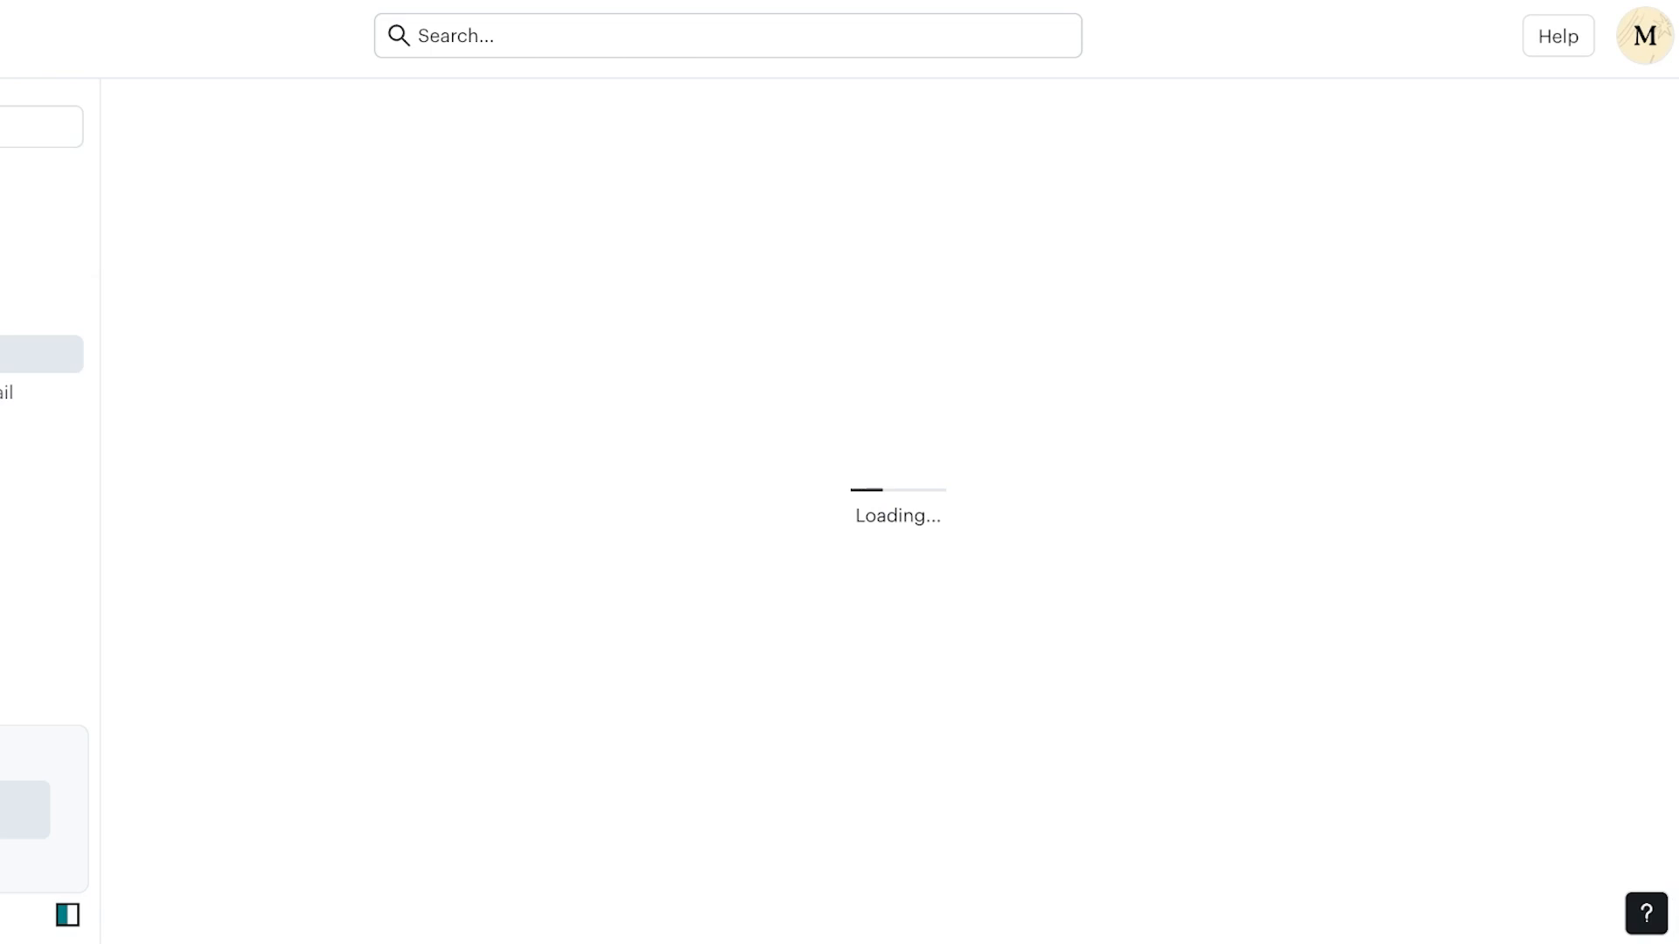
# Find and open the Shopify search-term template preview
pyautogui.scroll(-6, 1078, 350)
pyautogui.scroll(-7, 1078, 350)
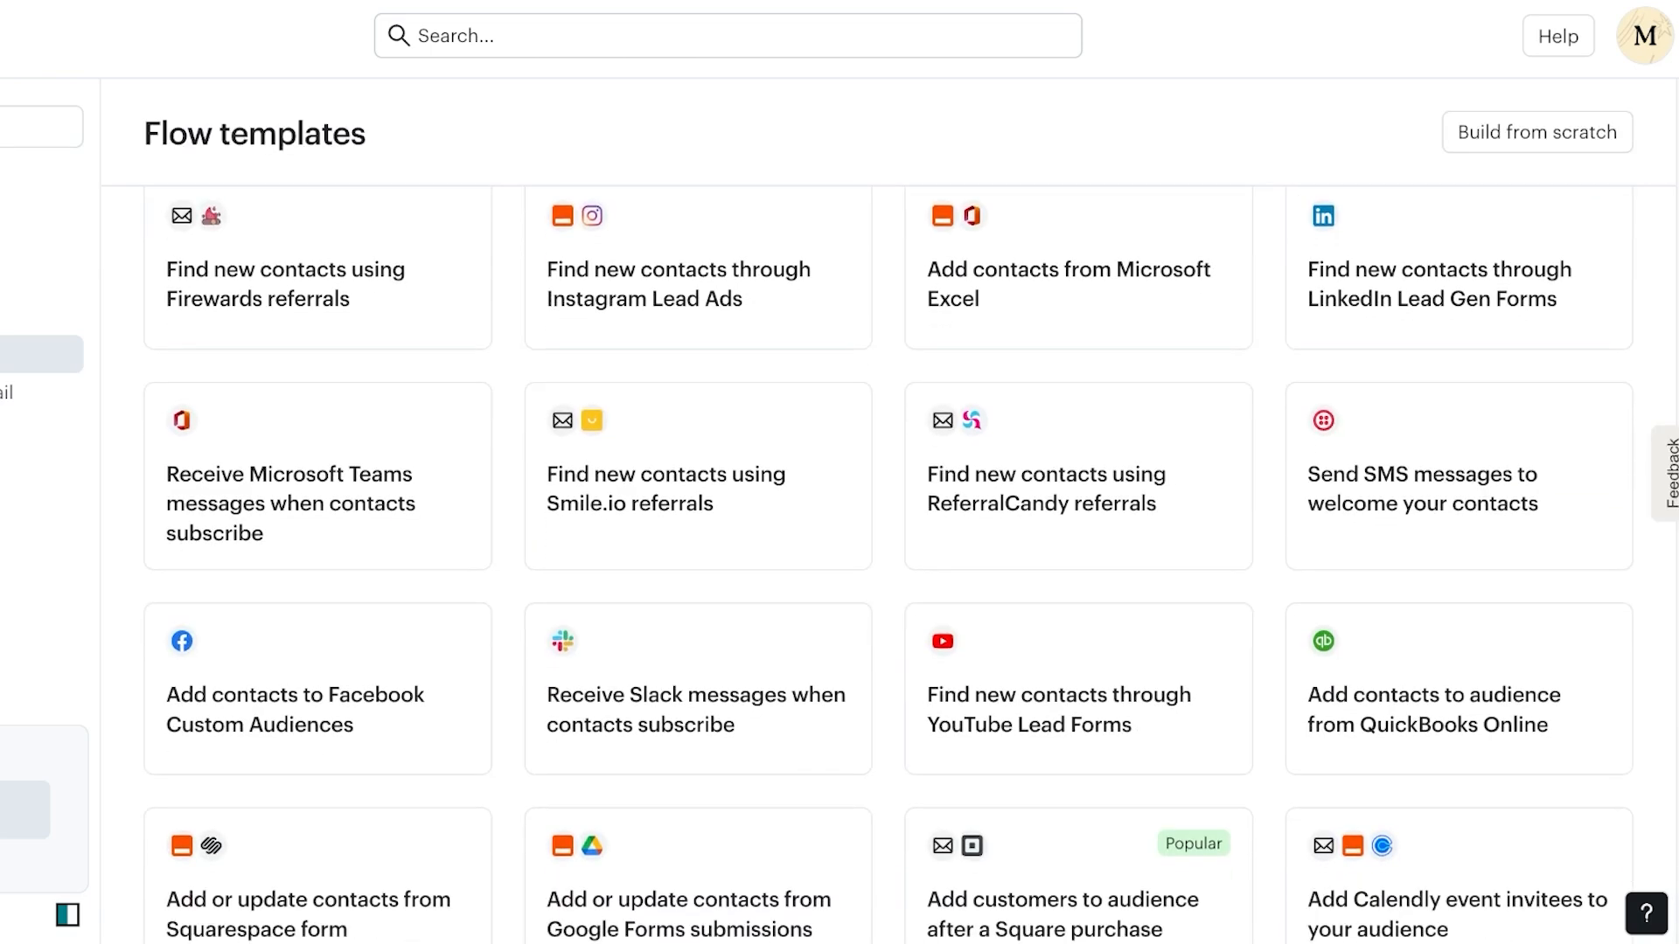
pyautogui.scroll(1, 698, 594)
pyautogui.scroll(-11, 697, 594)
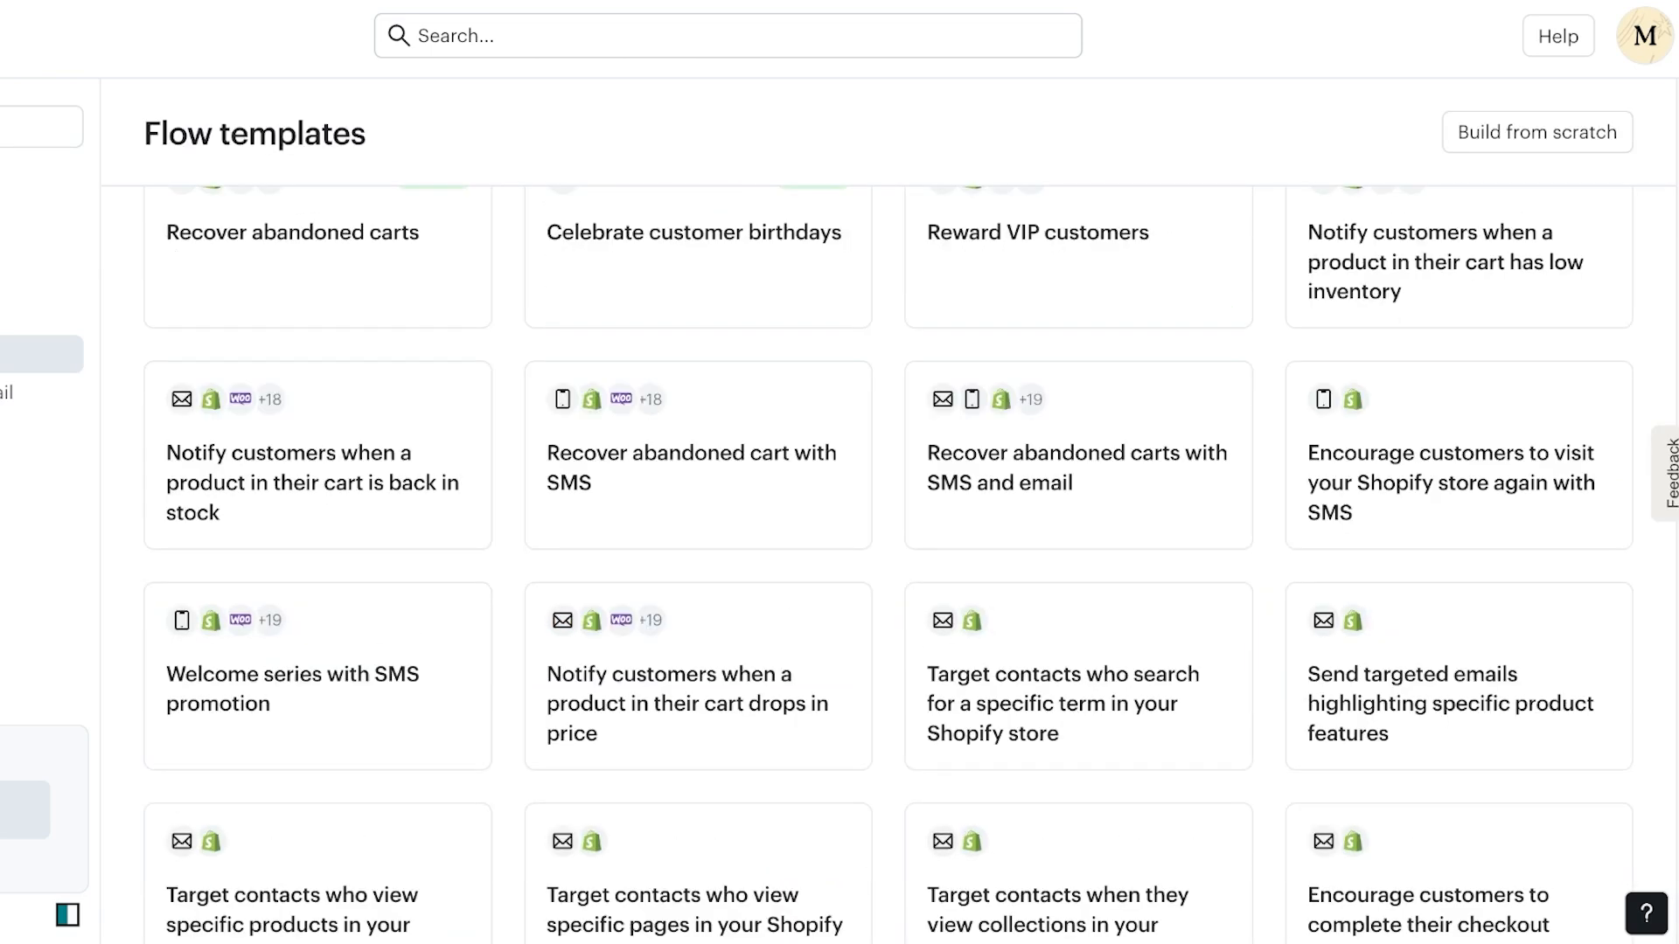
pyautogui.click(1078, 455)
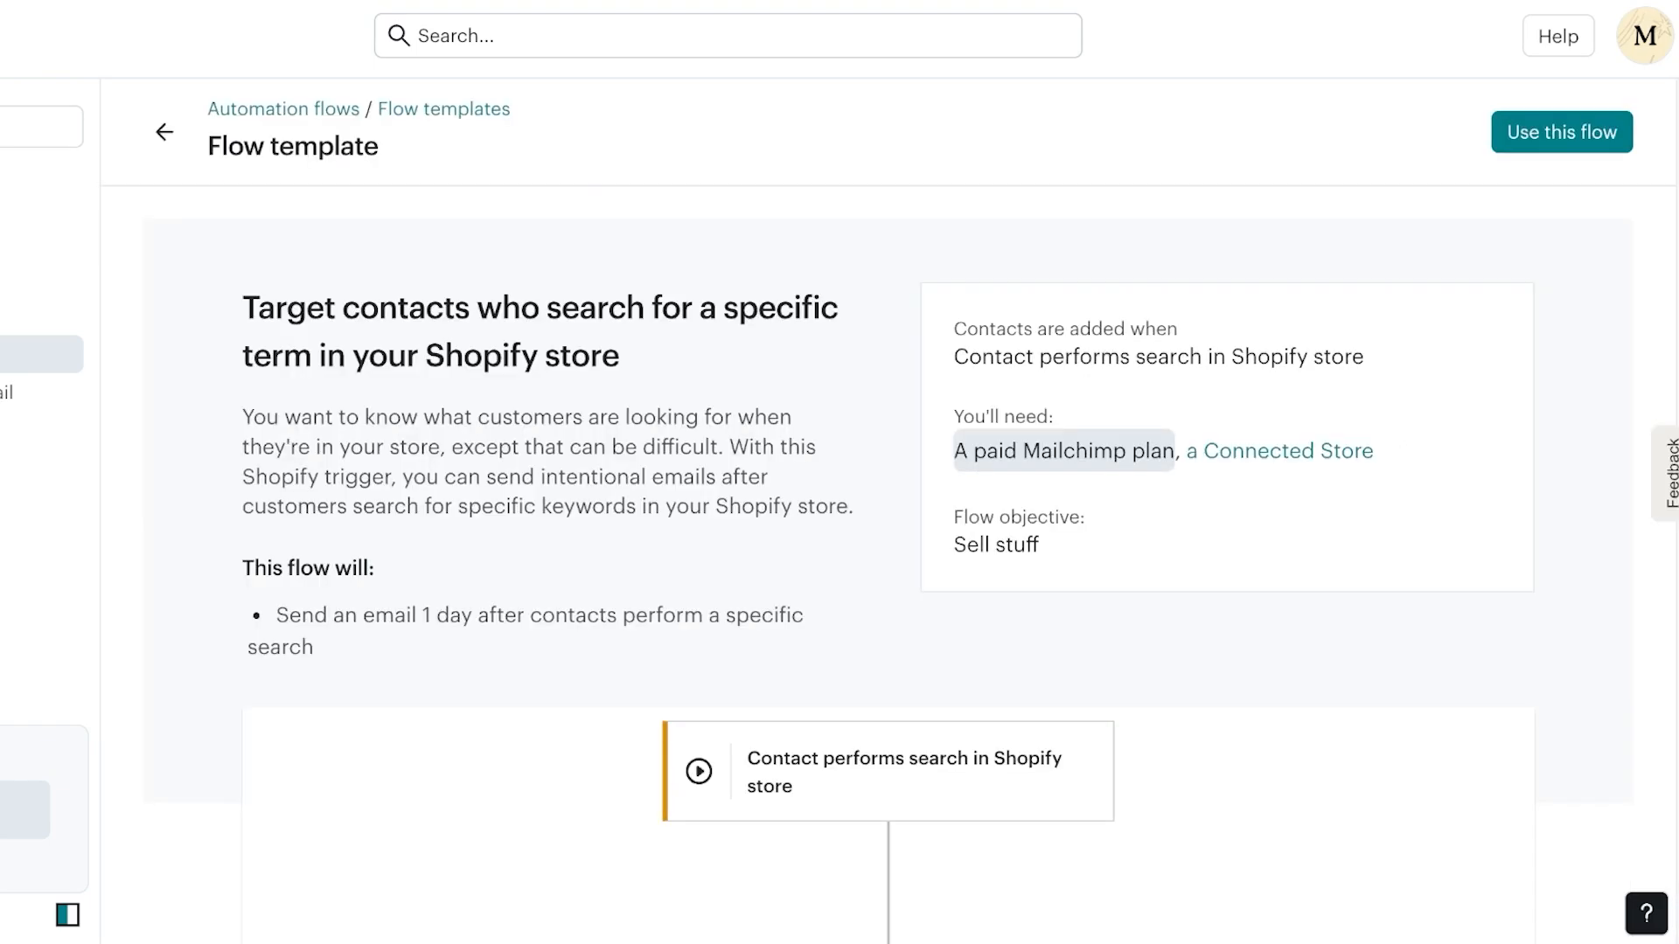
# Review its email 1 day after a search, then return and scroll the templates list
pyautogui.scroll(-3, 888, 569)
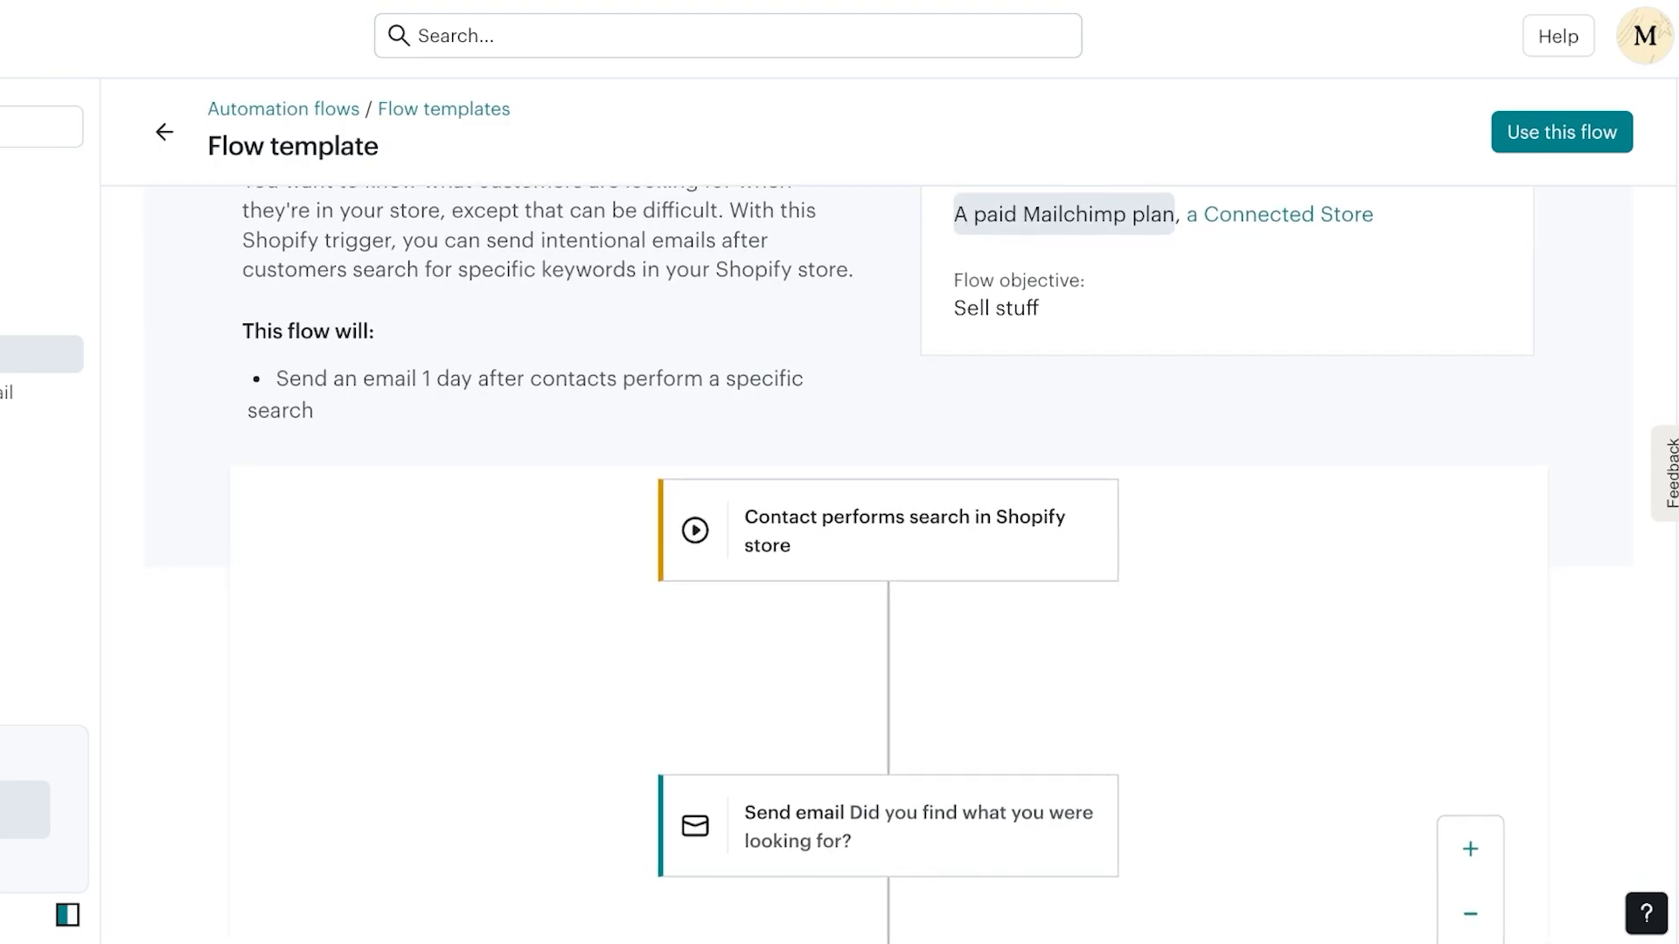
pyautogui.scroll(-2, 887, 700)
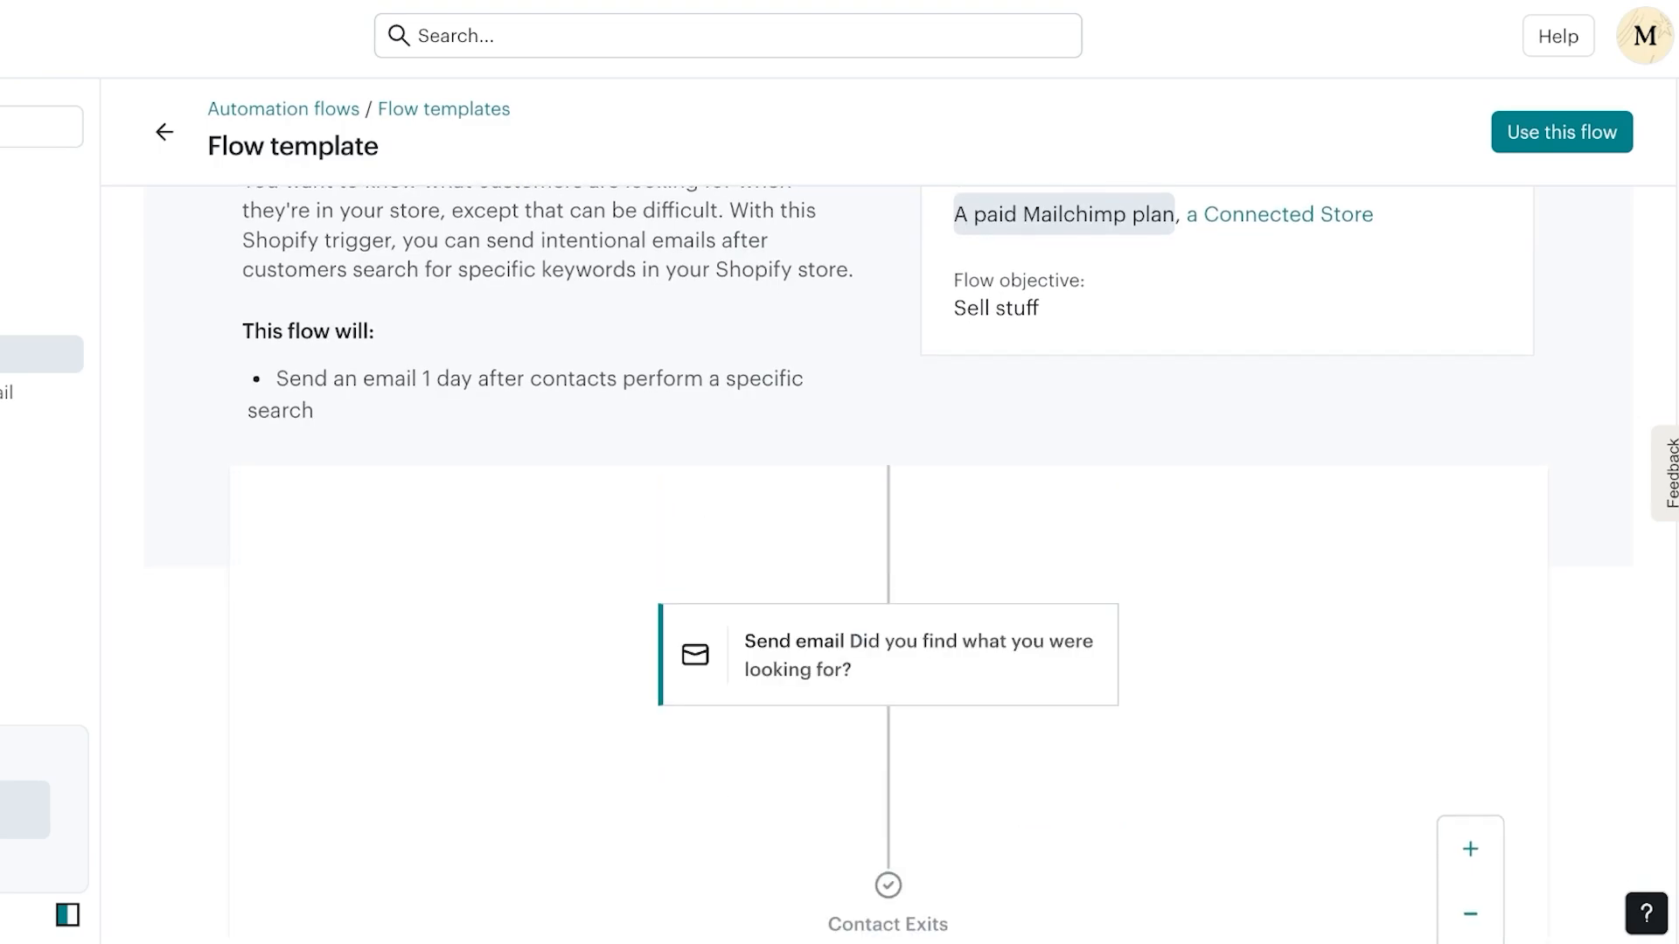
pyautogui.scroll(-1, 888, 699)
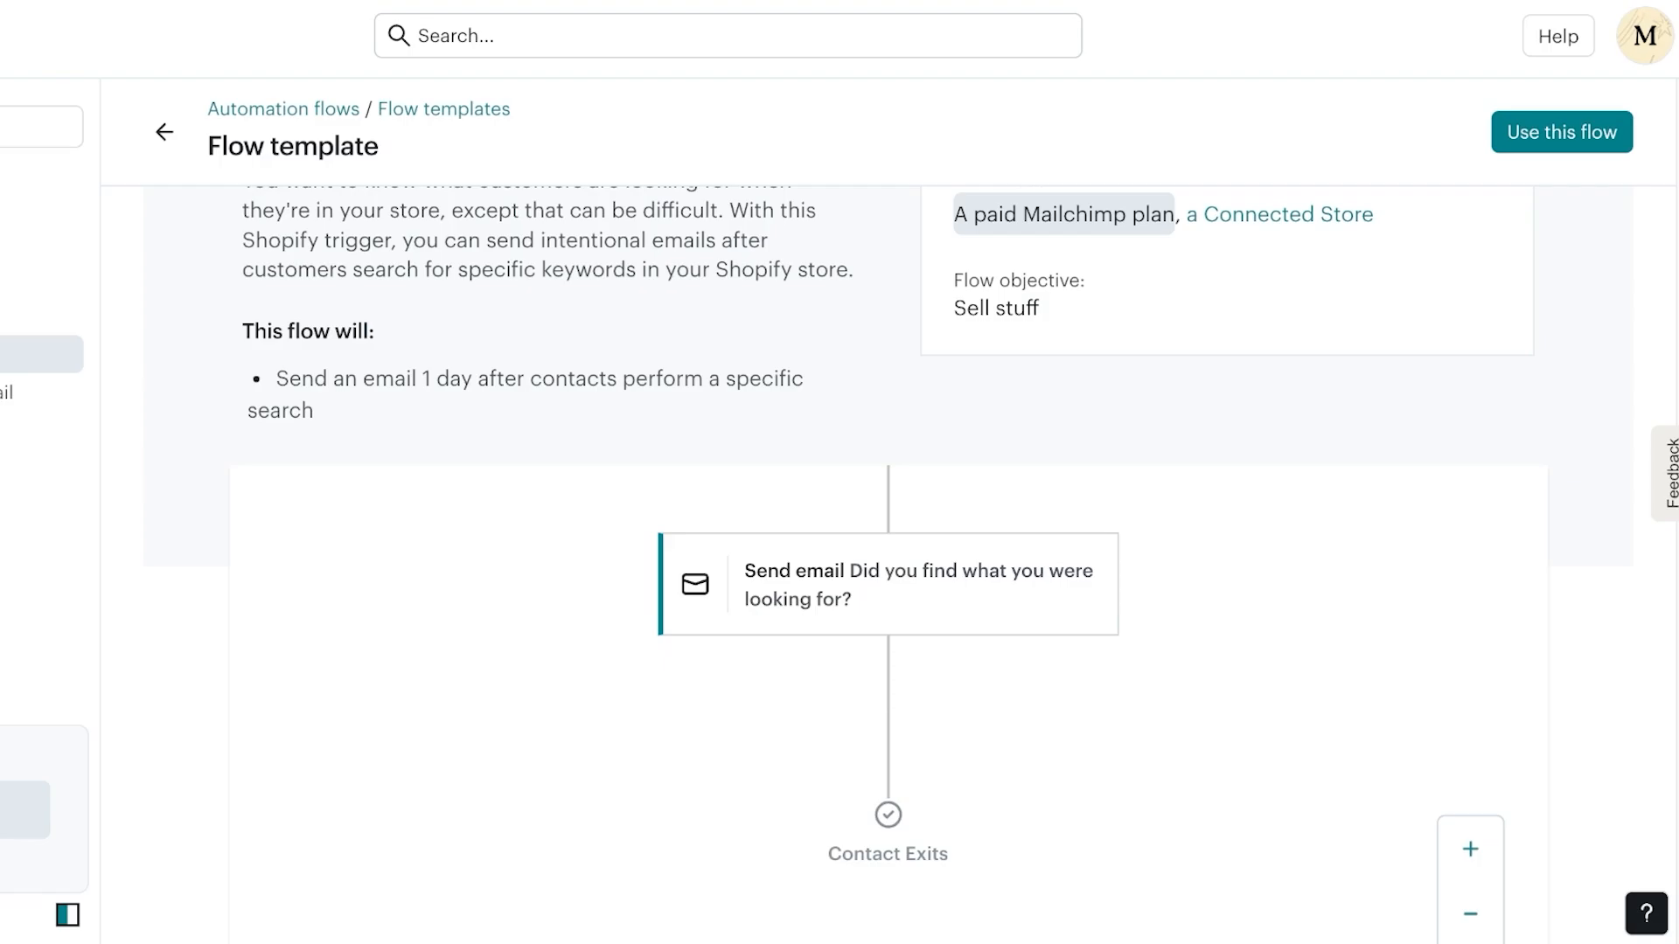
pyautogui.click(164, 132)
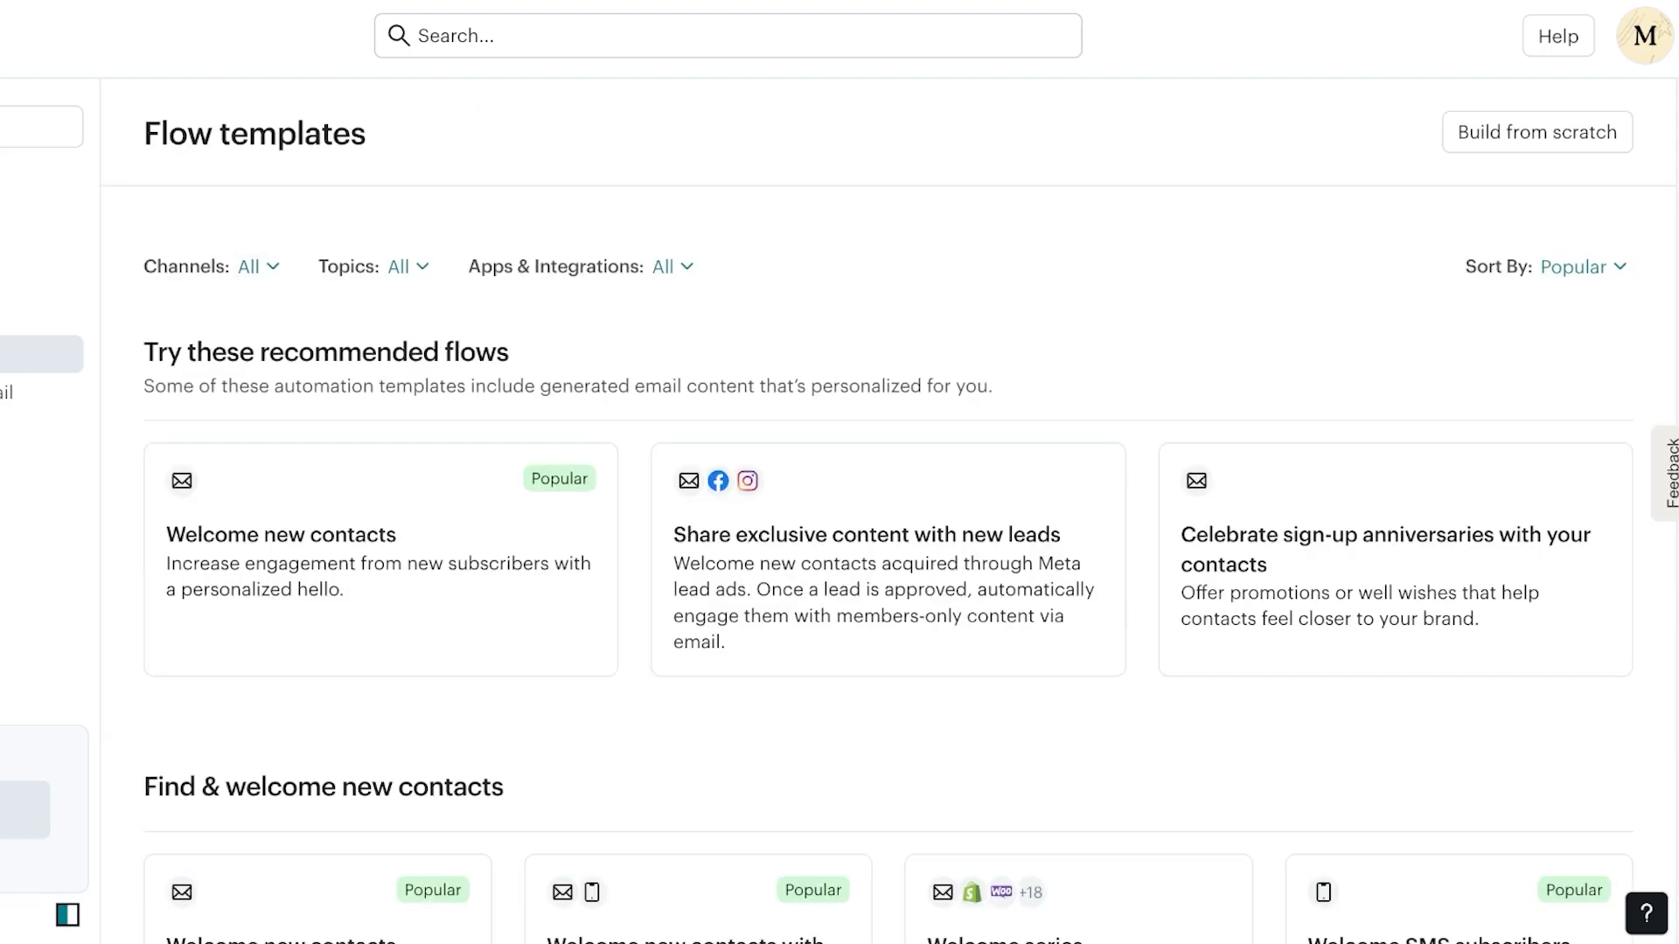
pyautogui.scroll(-5, 888, 525)
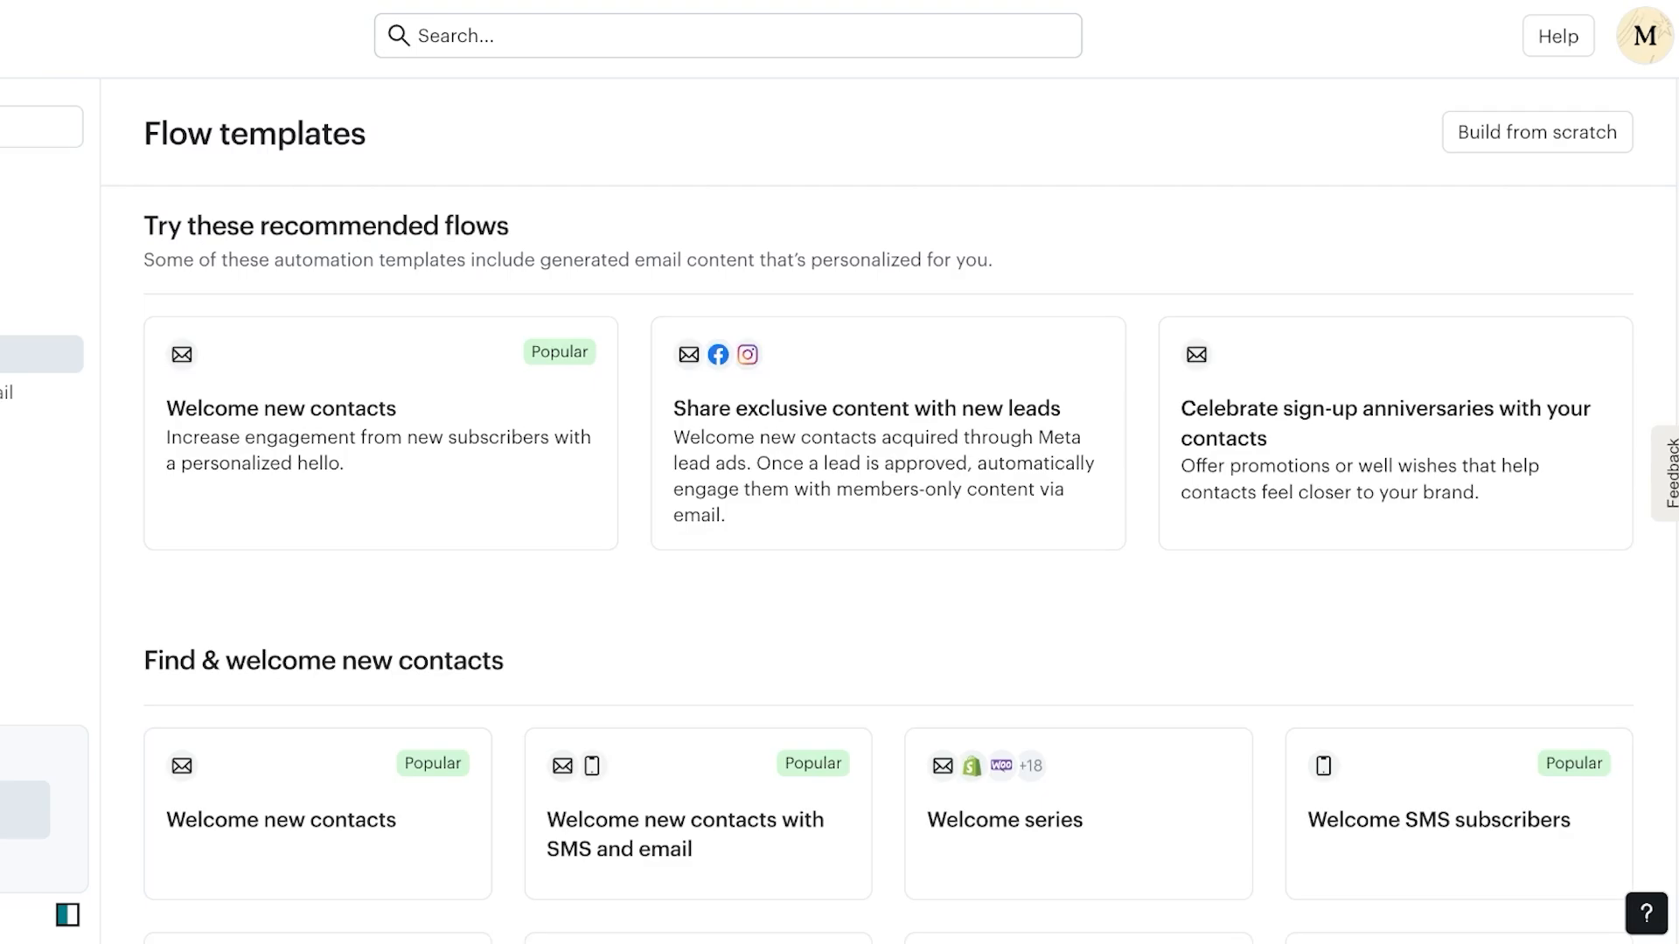
pyautogui.scroll(-15, 1399, 542)
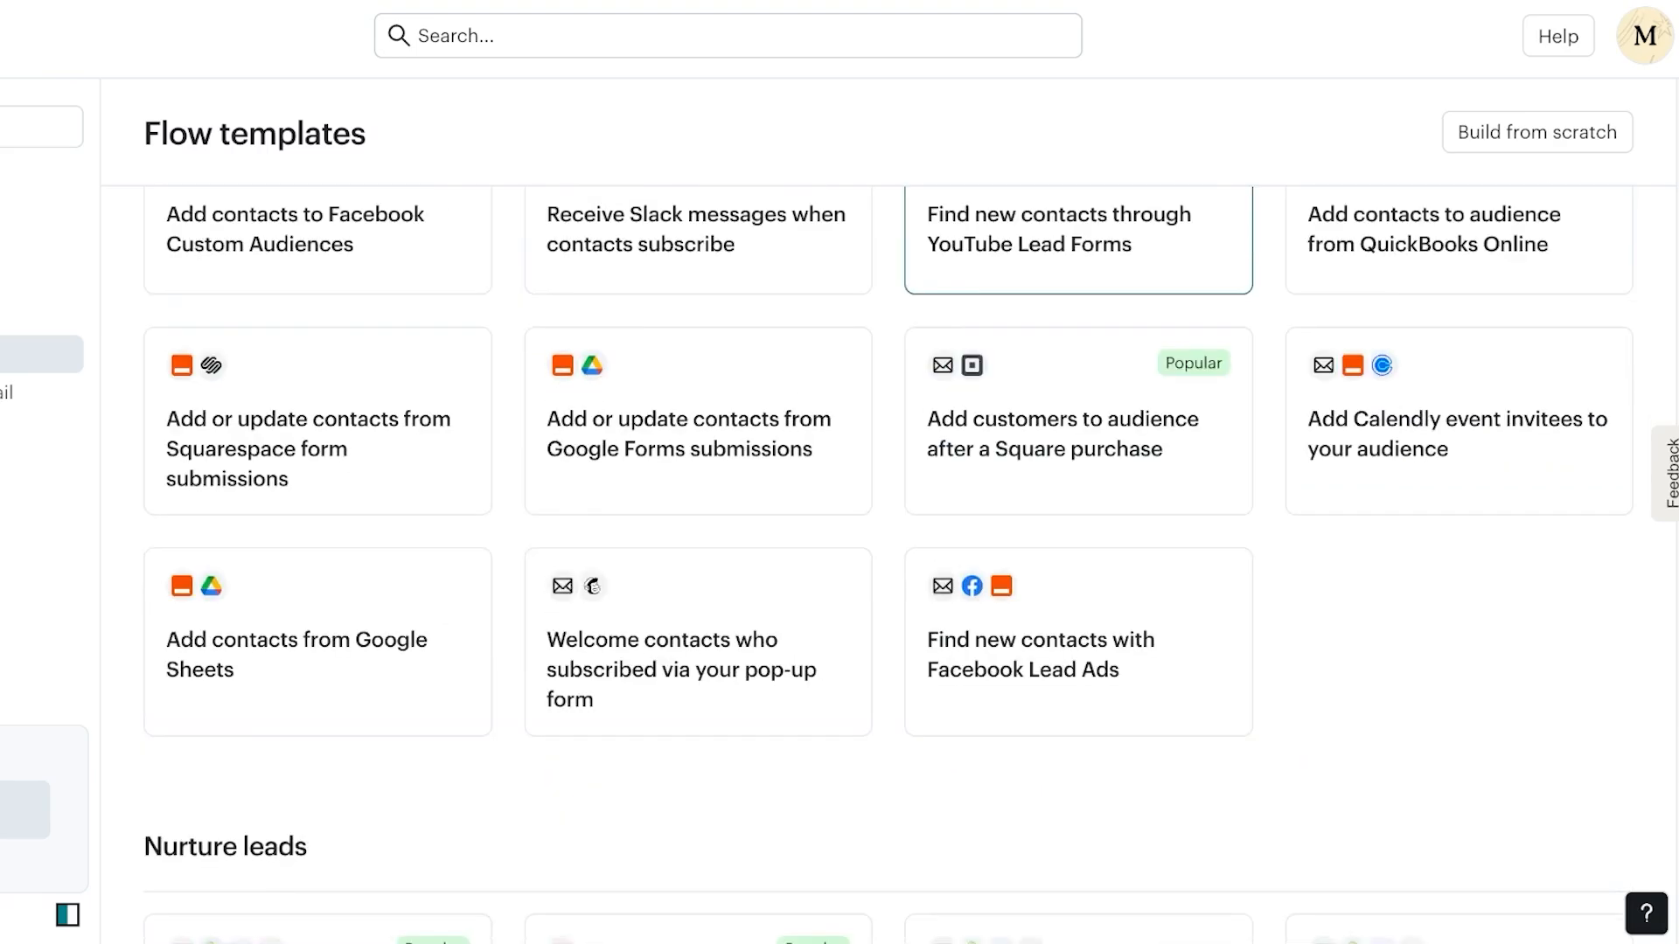
pyautogui.scroll(-10, 1459, 516)
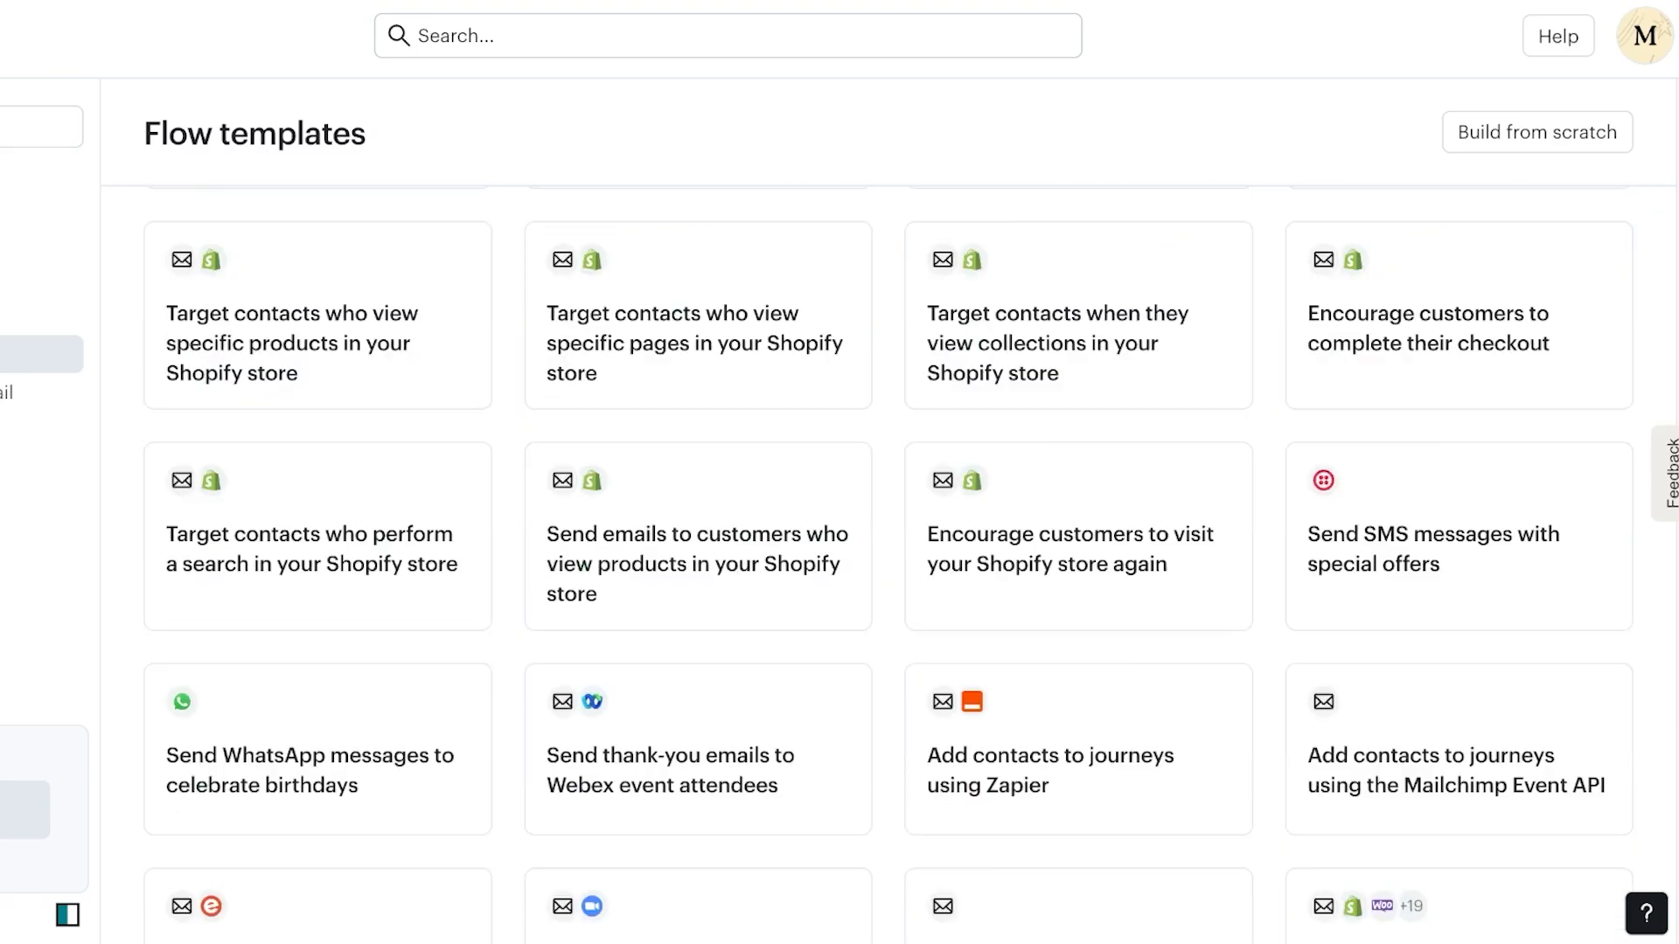
# Preview the abandoned cart for specific products template's 3-day delay and If/Else branches, then go back
pyautogui.click(1459, 490)
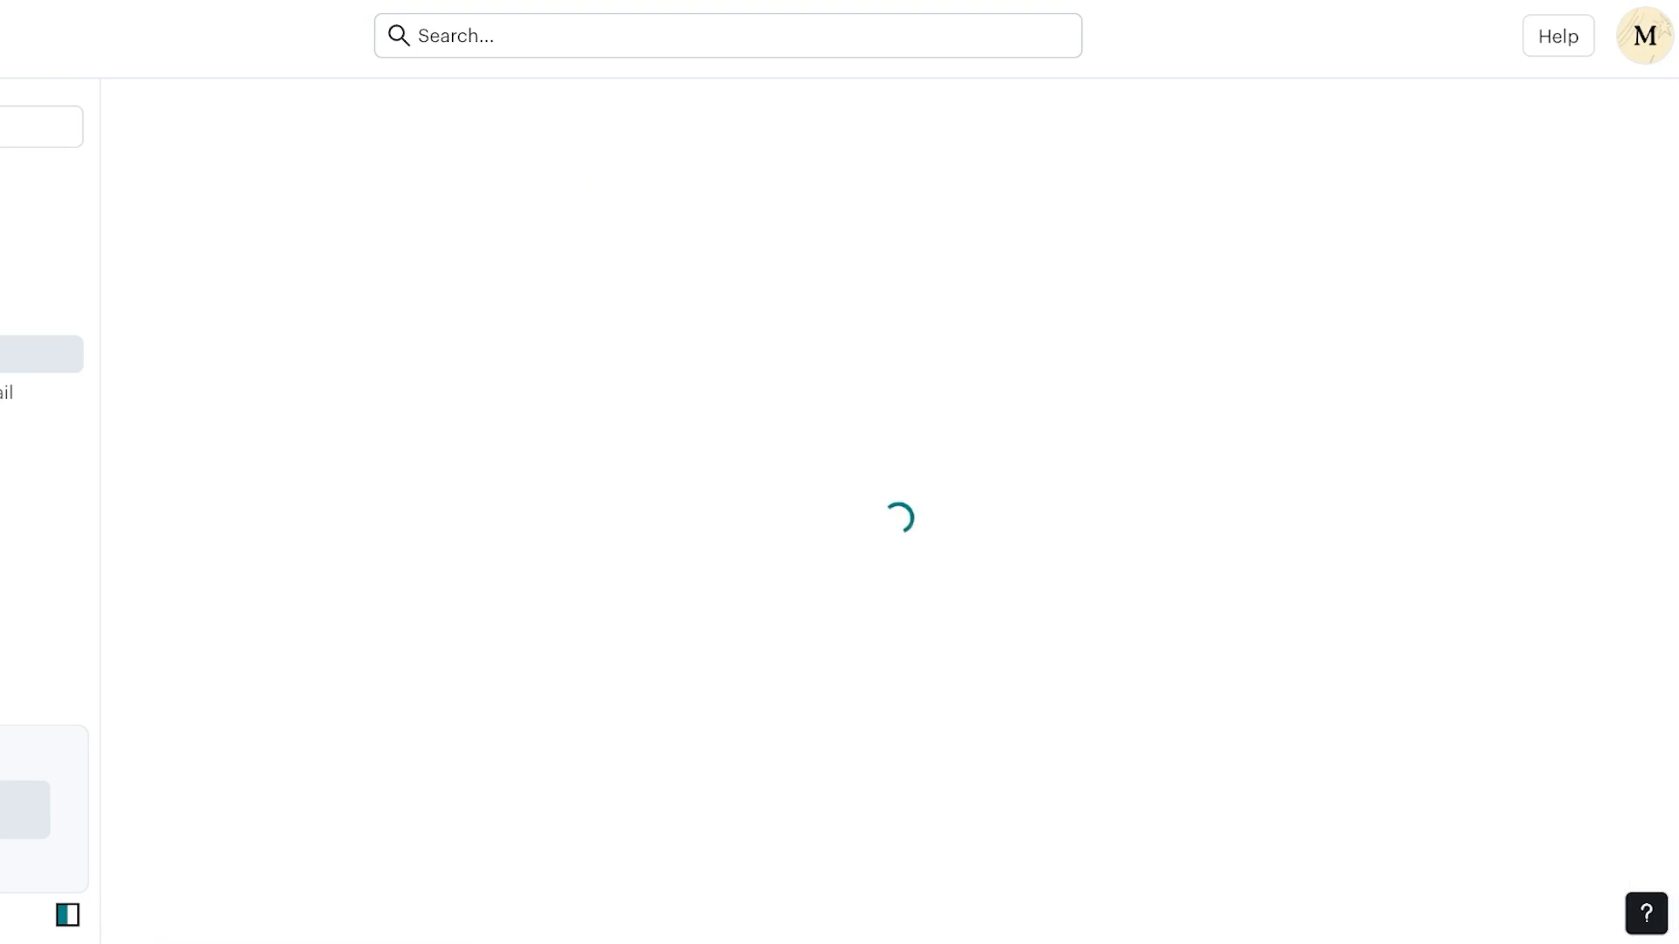
pyautogui.scroll(-4, 887, 524)
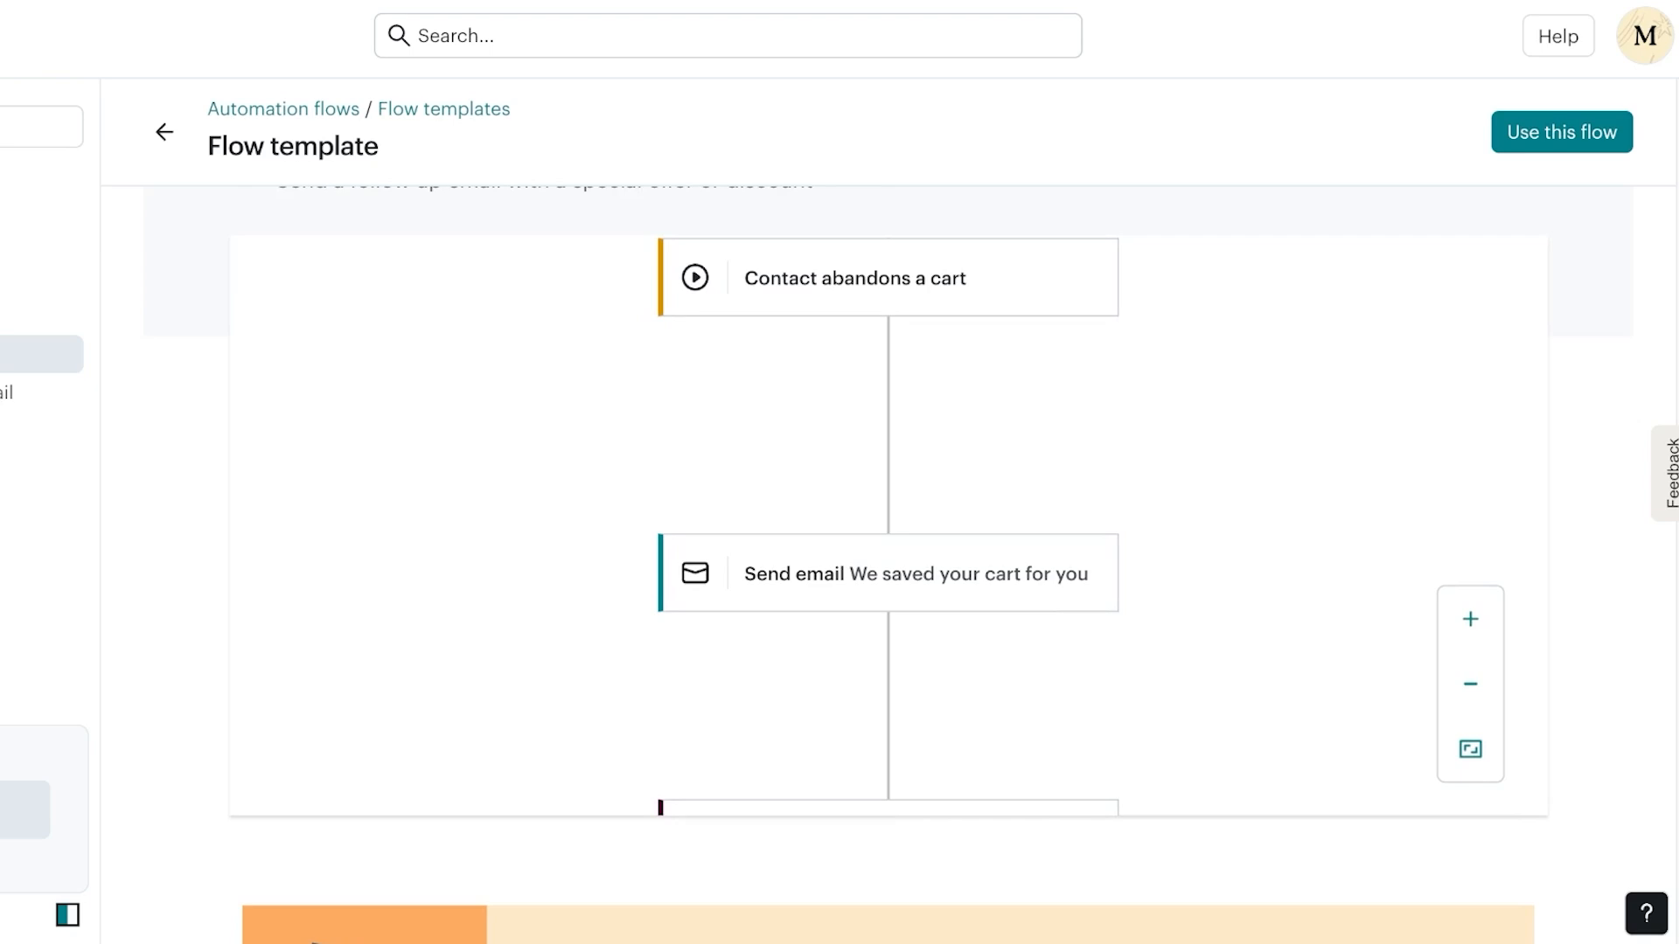
pyautogui.scroll(-1, 888, 525)
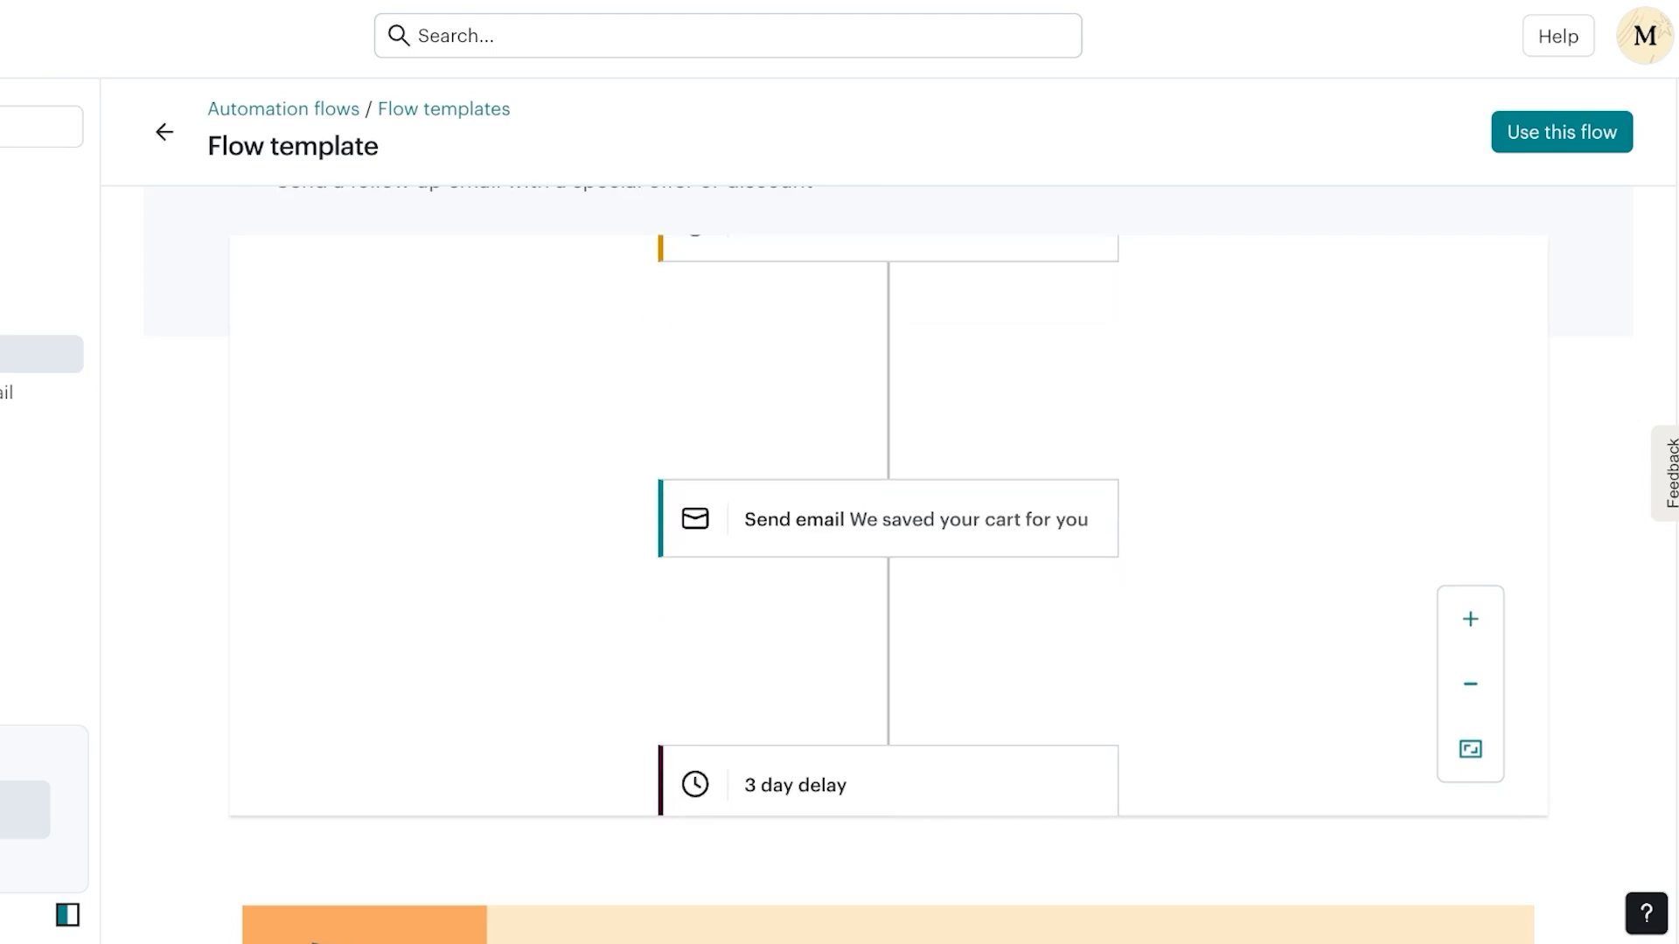
pyautogui.scroll(-3, 887, 525)
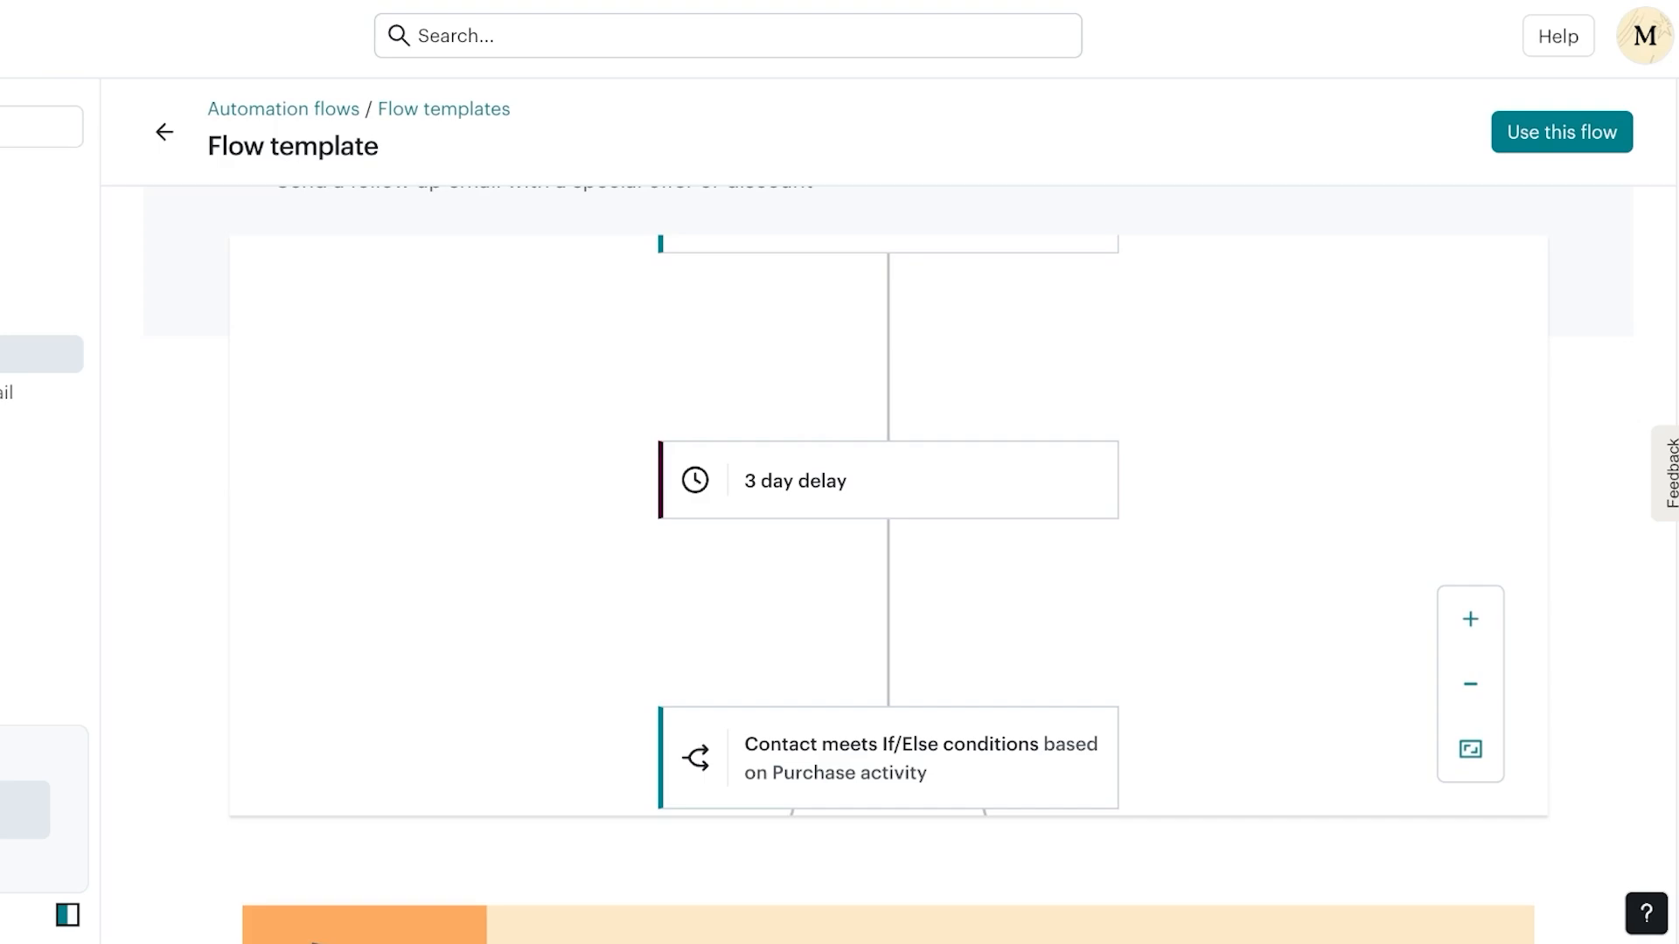
pyautogui.scroll(-1, 887, 524)
pyautogui.scroll(-1, 888, 525)
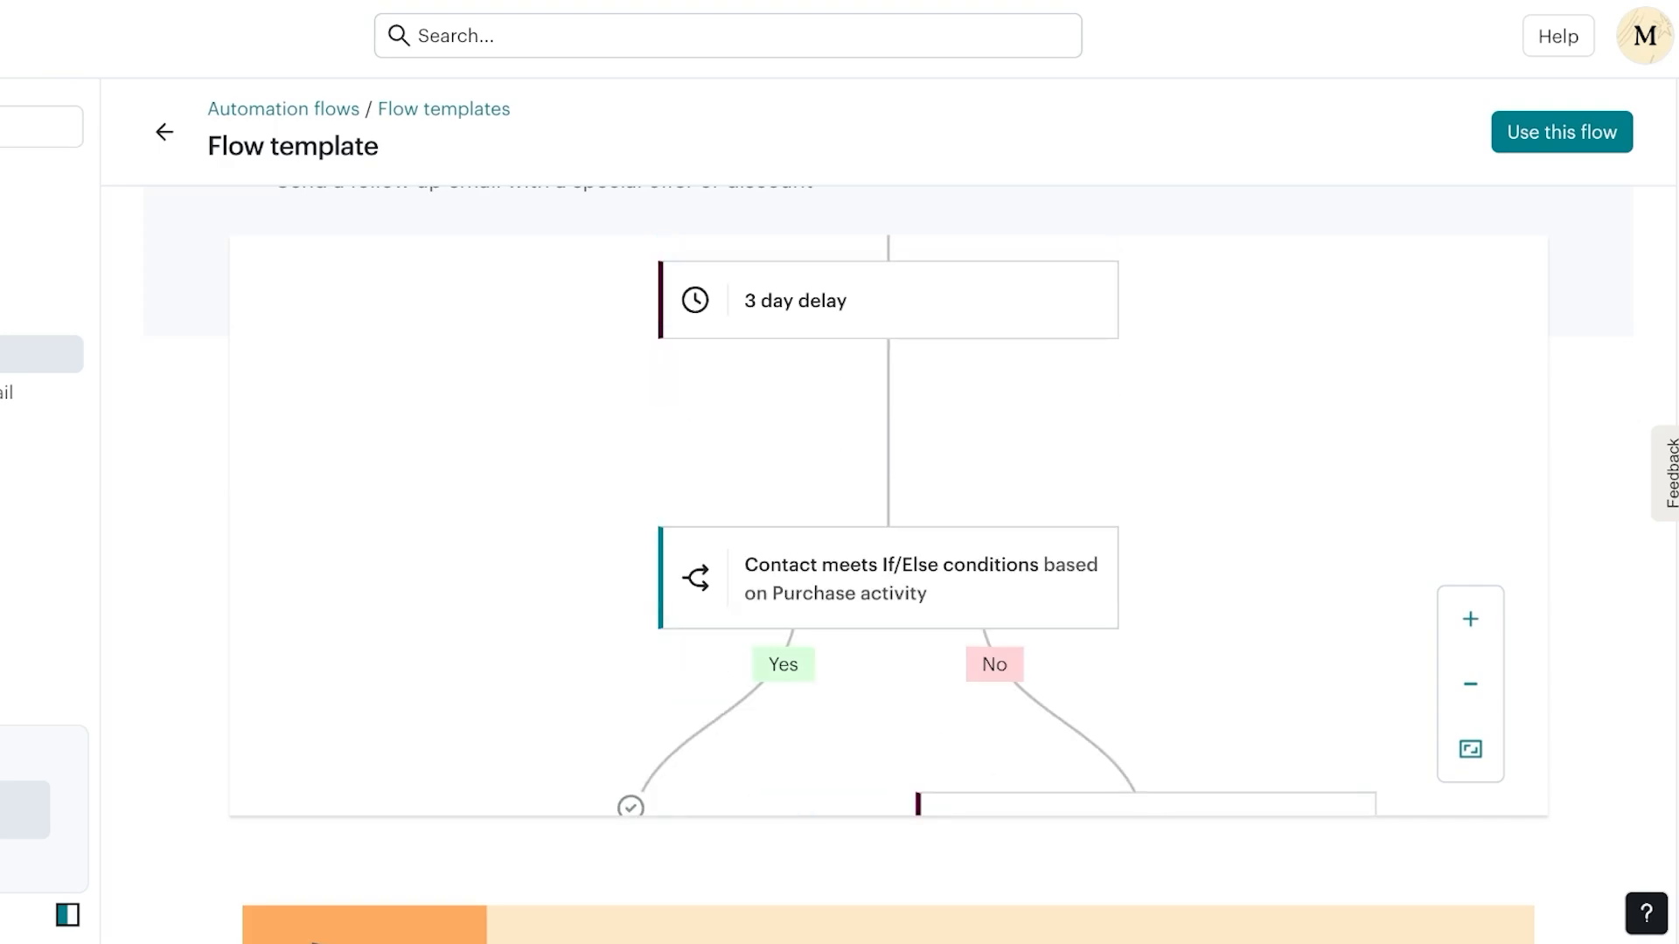
pyautogui.scroll(-1, 888, 524)
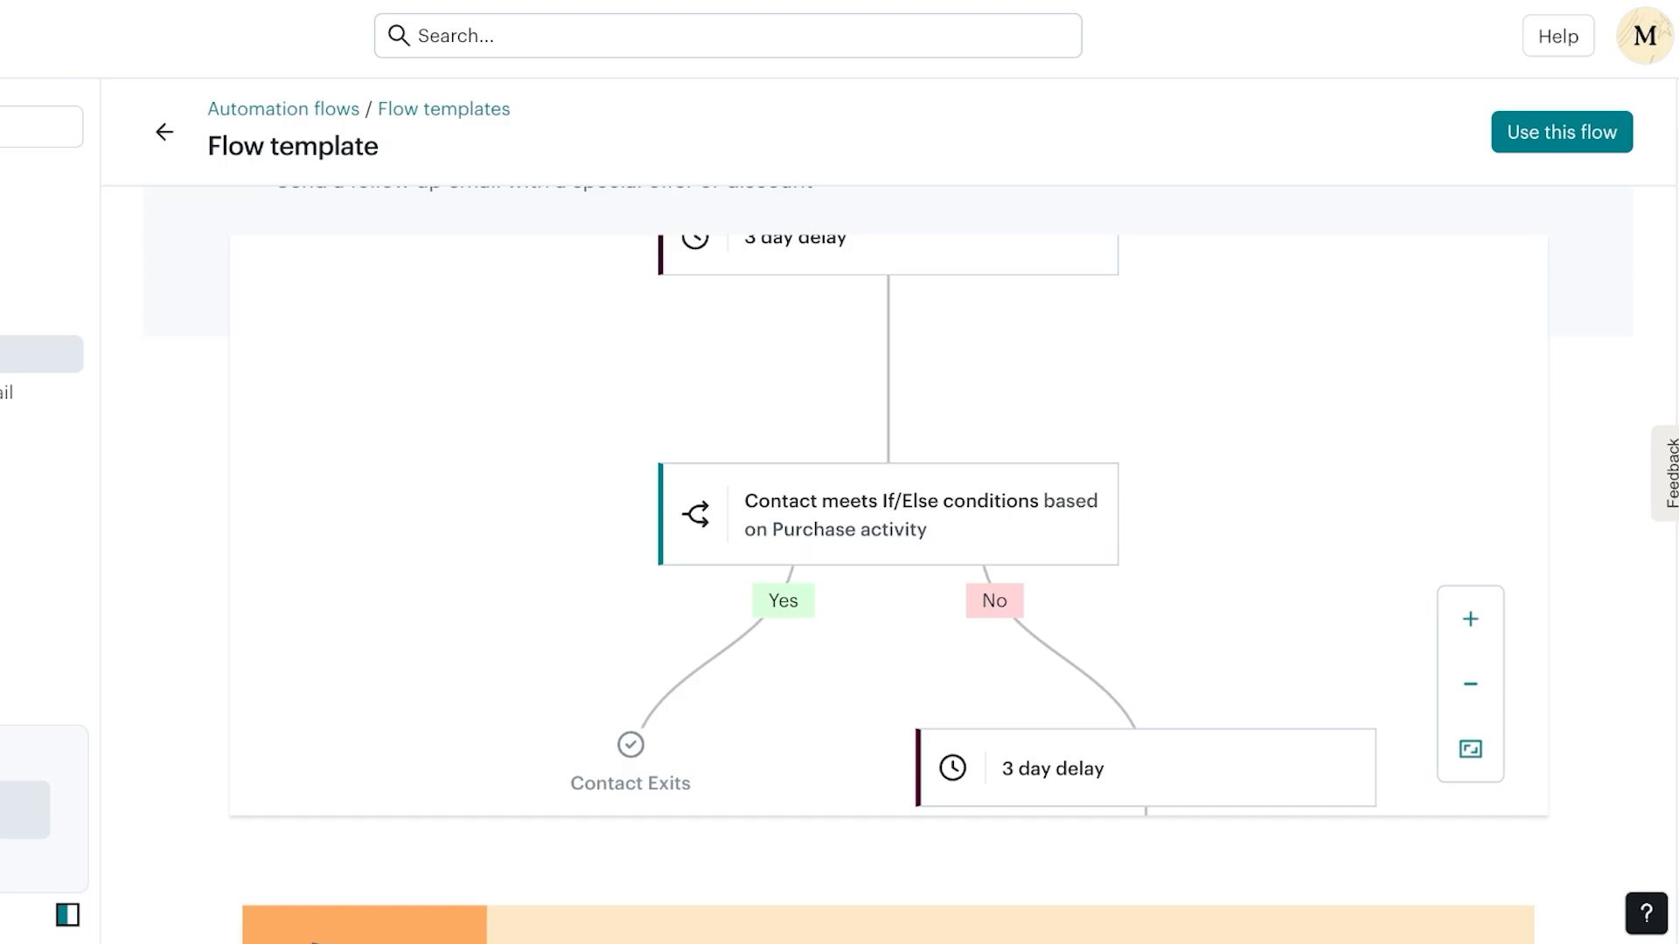
pyautogui.scroll(-5, 883, 525)
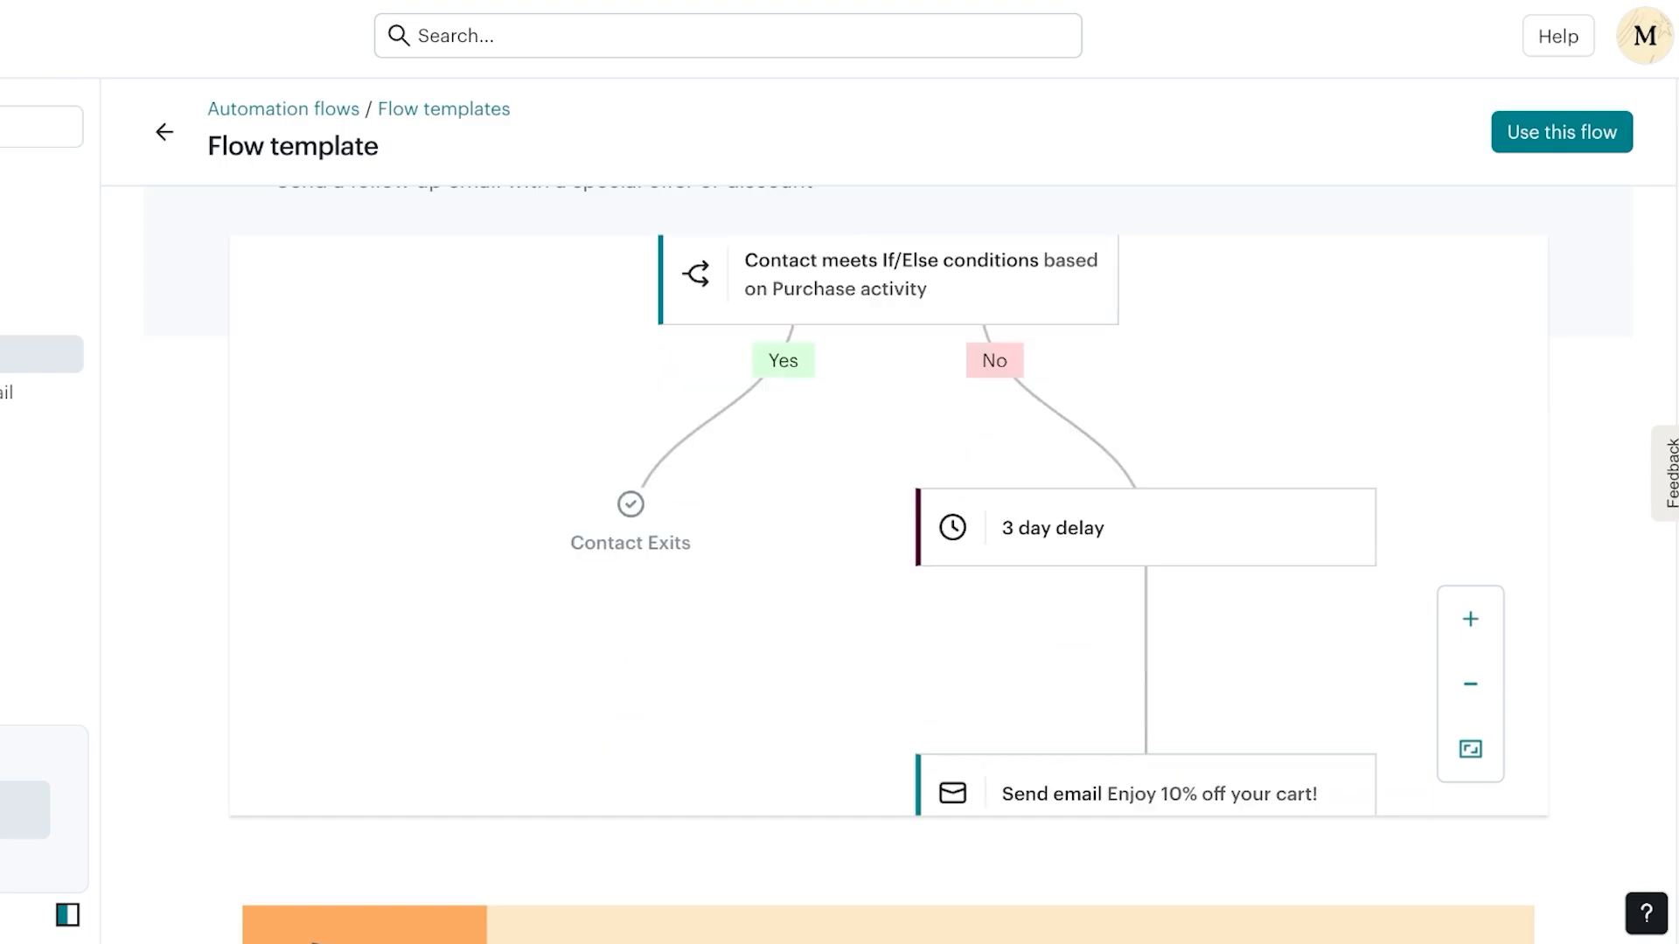
pyautogui.scroll(-5, 887, 524)
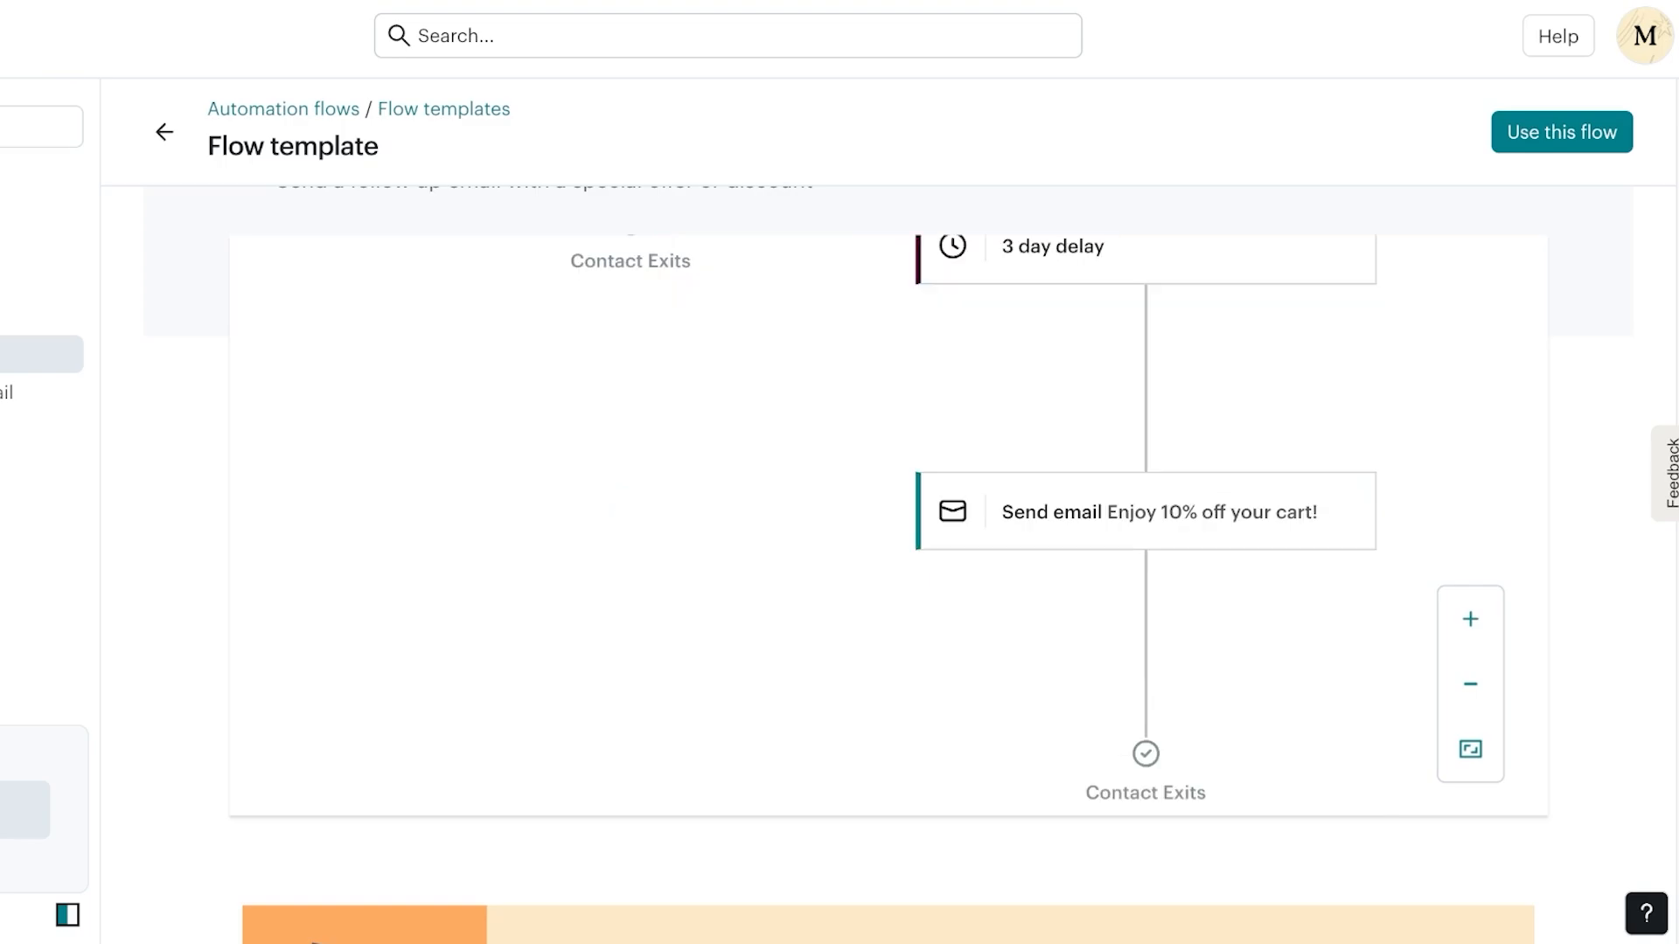
pyautogui.hotkey('alt', 'Left')
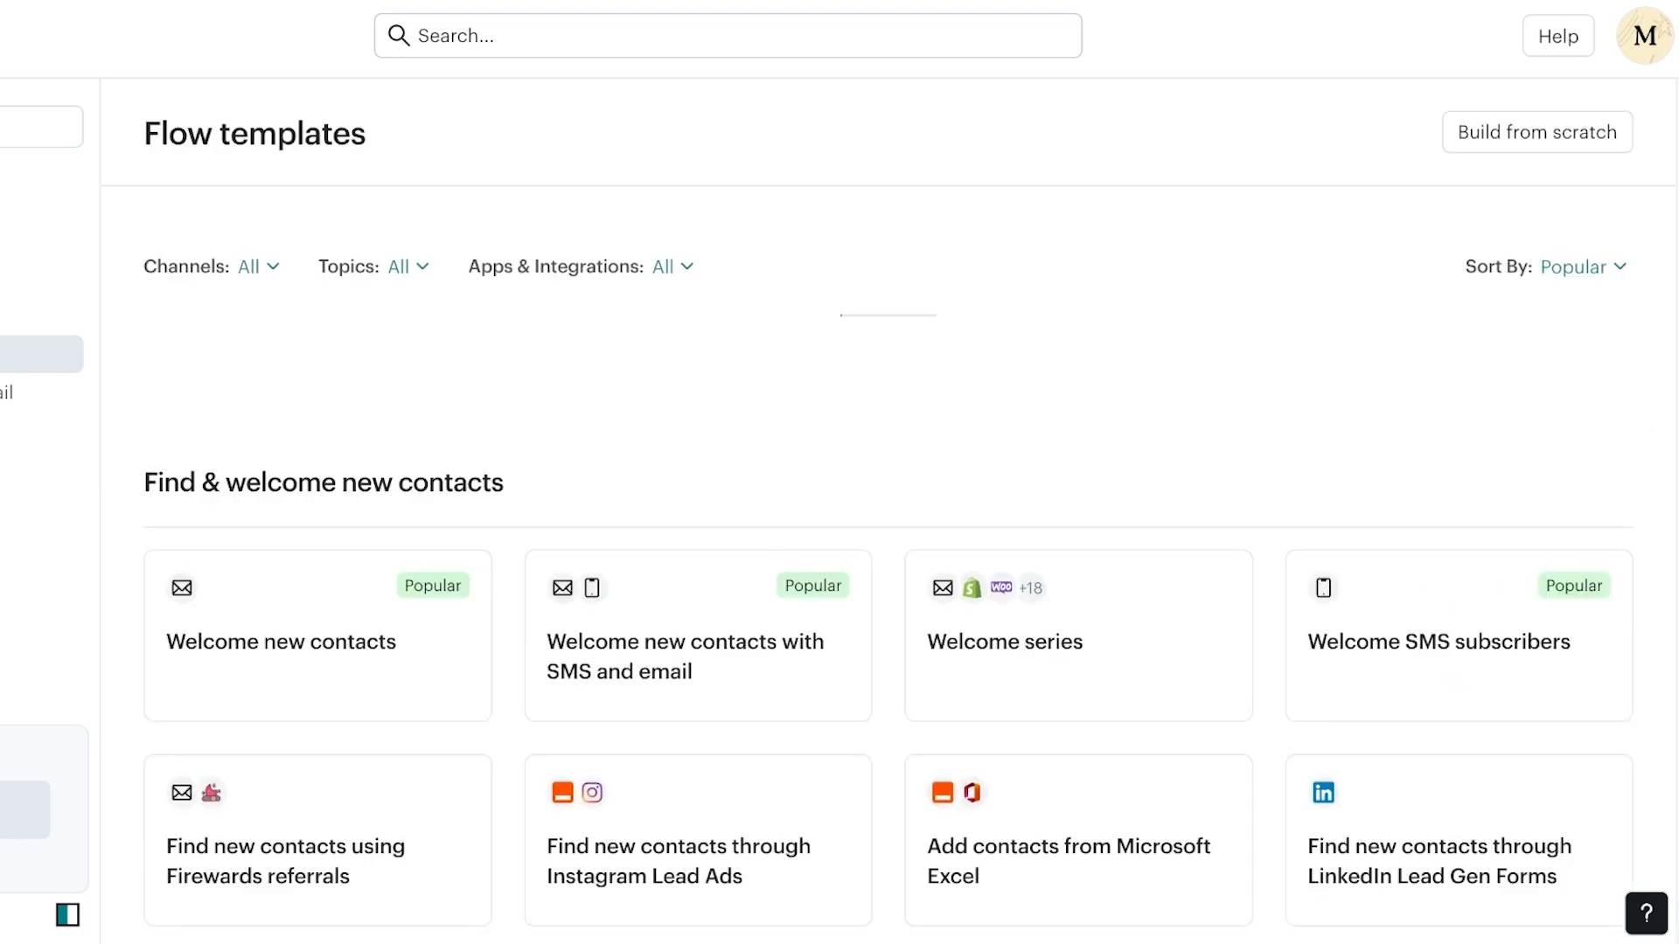
# Scroll through the remaining flow templates, then return to the Automation flows overview
pyautogui.scroll(-7, 1574, 289)
pyautogui.scroll(-8, 1459, 409)
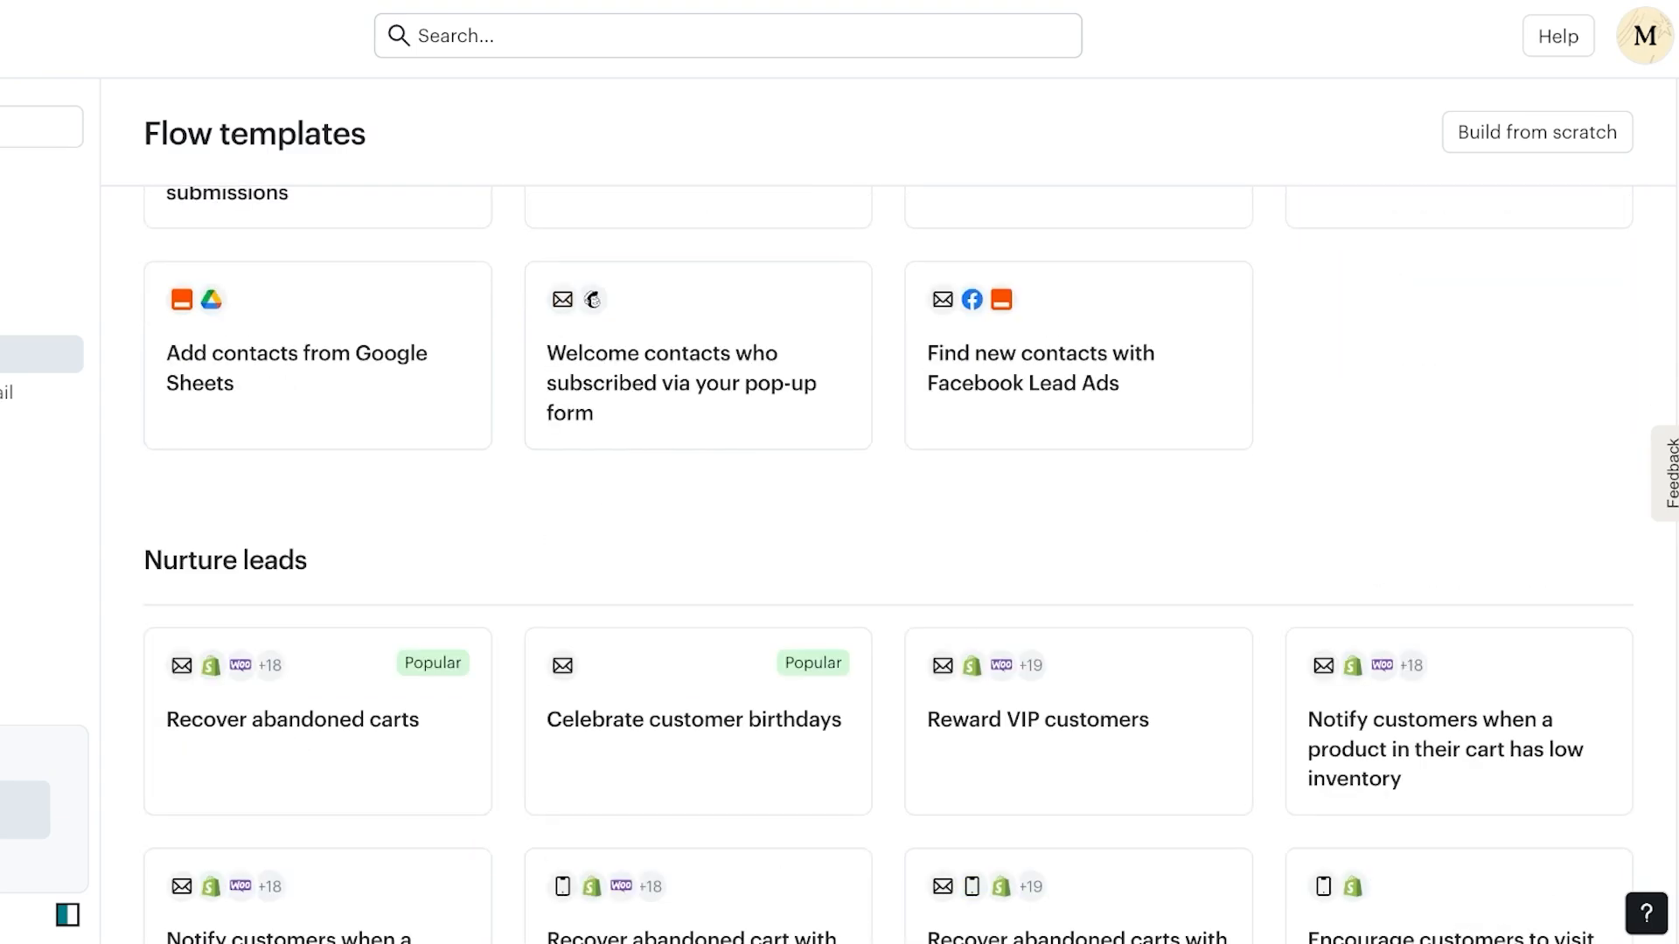
pyautogui.scroll(-15, 700, 393)
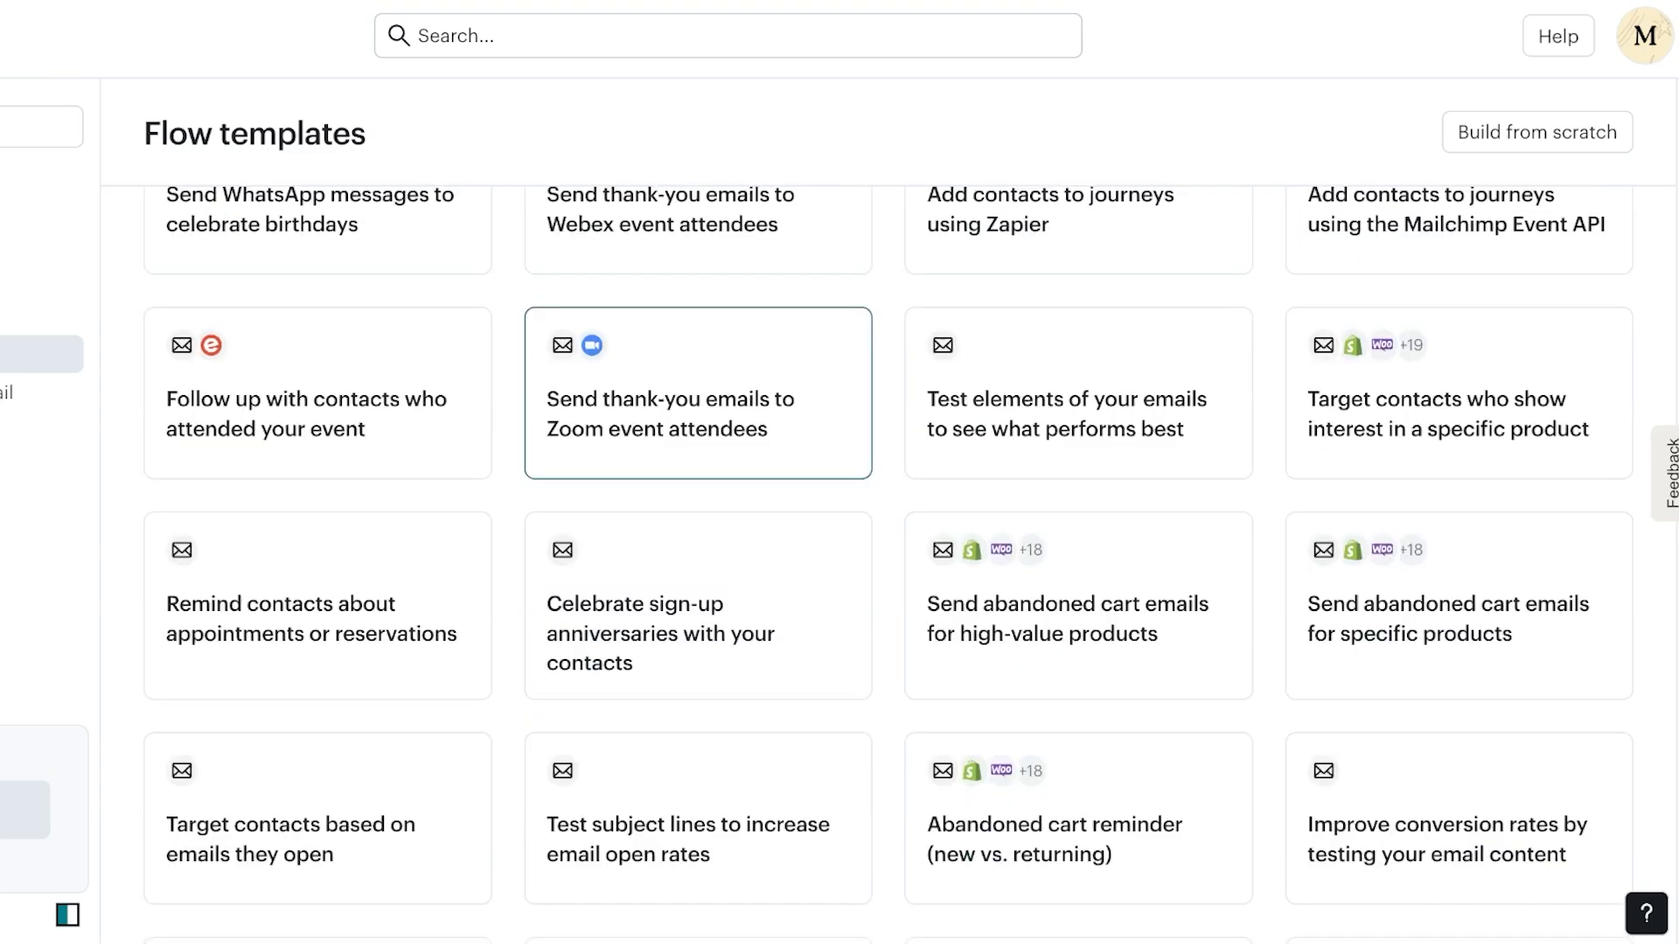
pyautogui.scroll(-4, 1459, 394)
pyautogui.scroll(-4, 1459, 612)
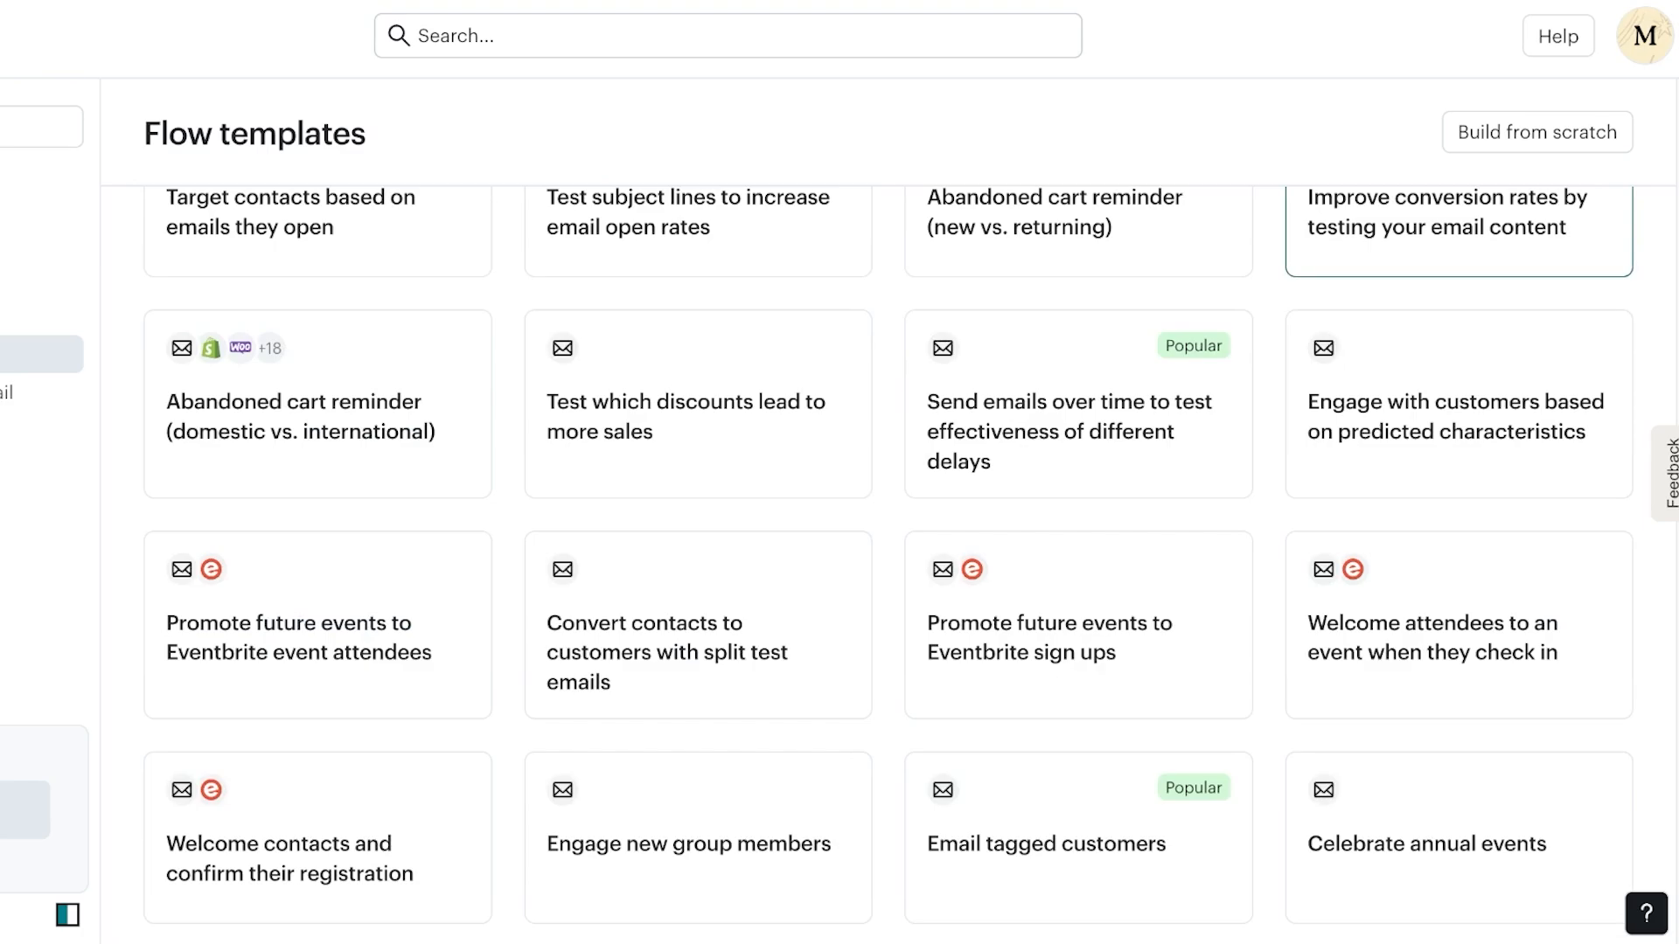
pyautogui.scroll(-20, 1078, 489)
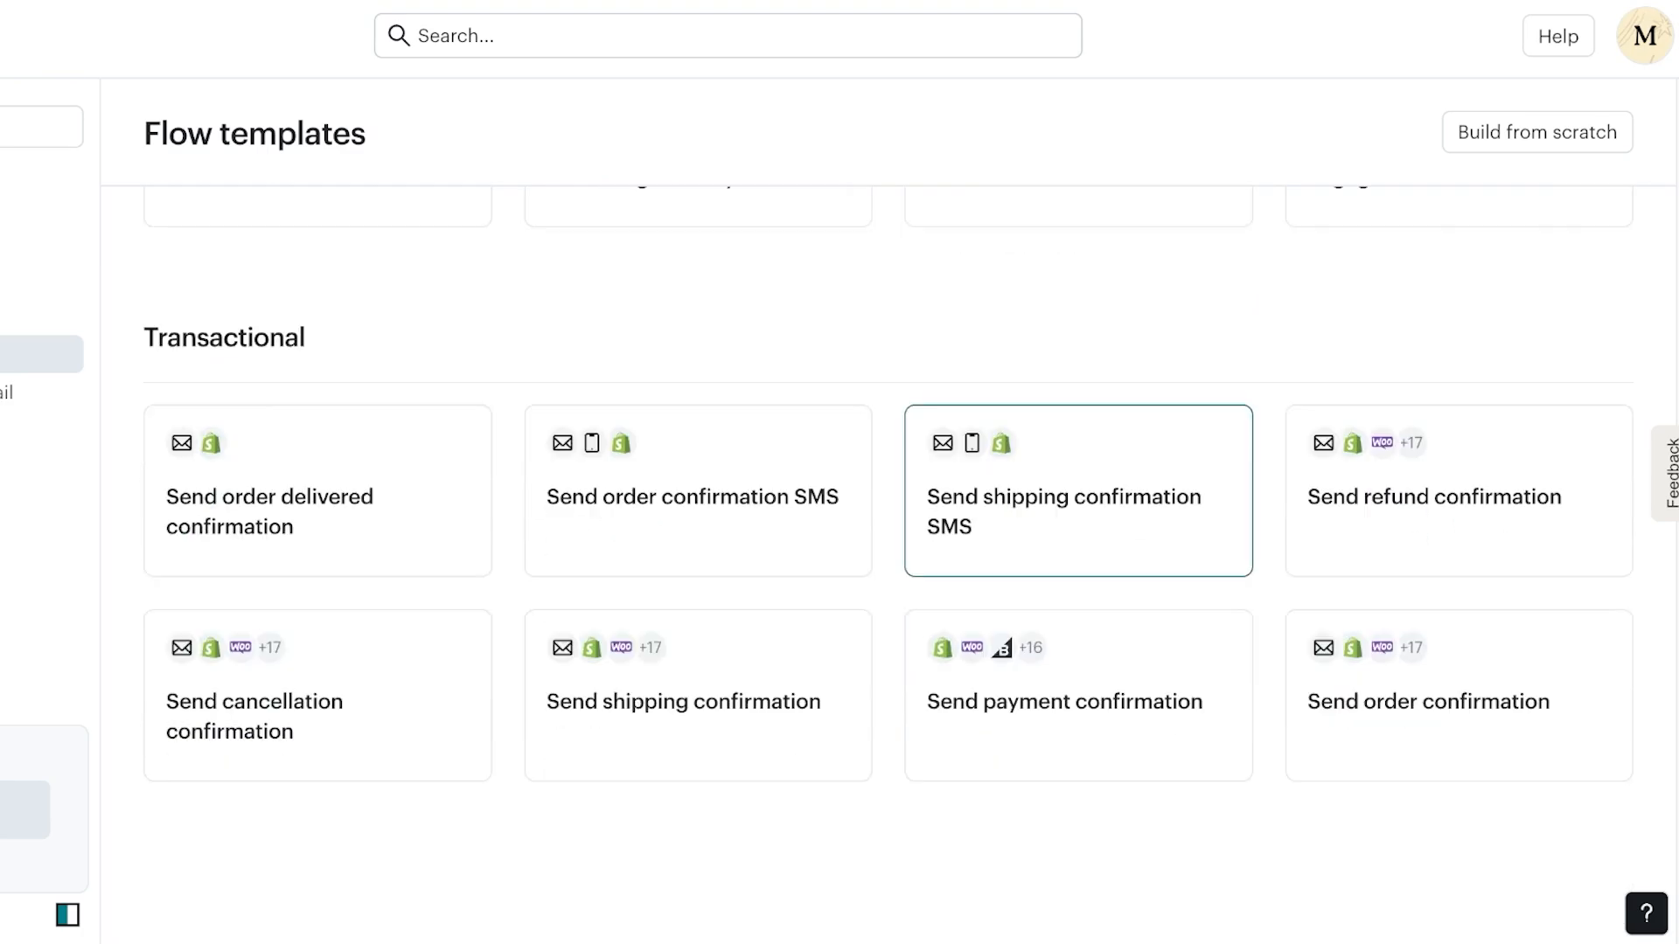
pyautogui.scroll(20, 1078, 490)
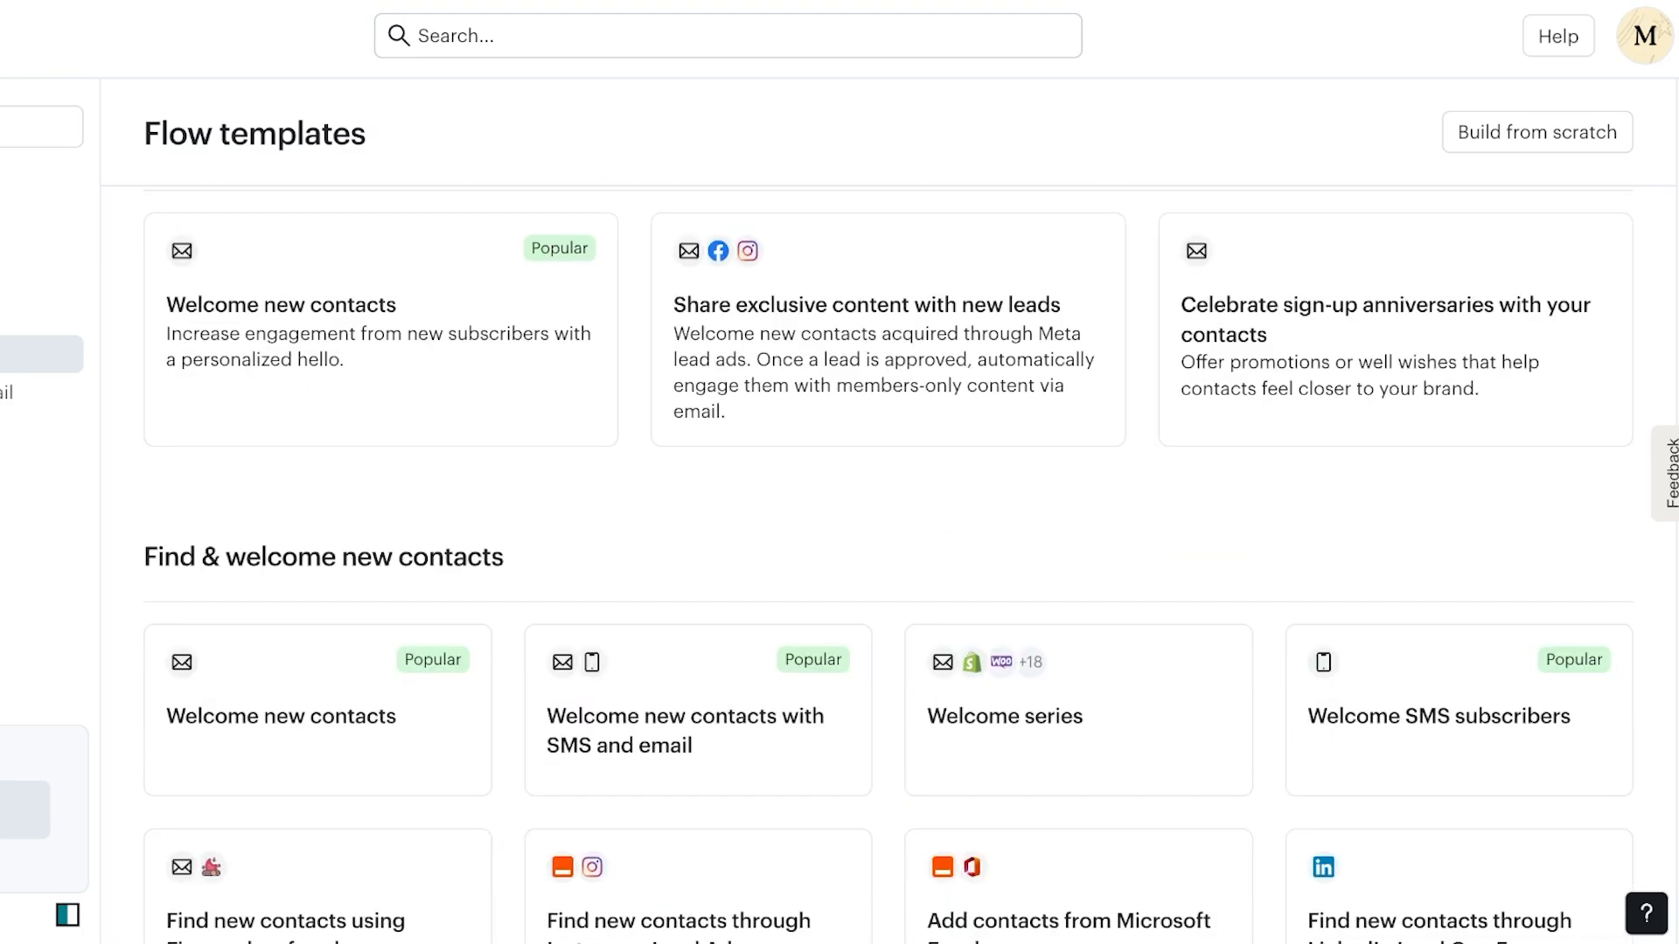
pyautogui.scroll(6, 1078, 490)
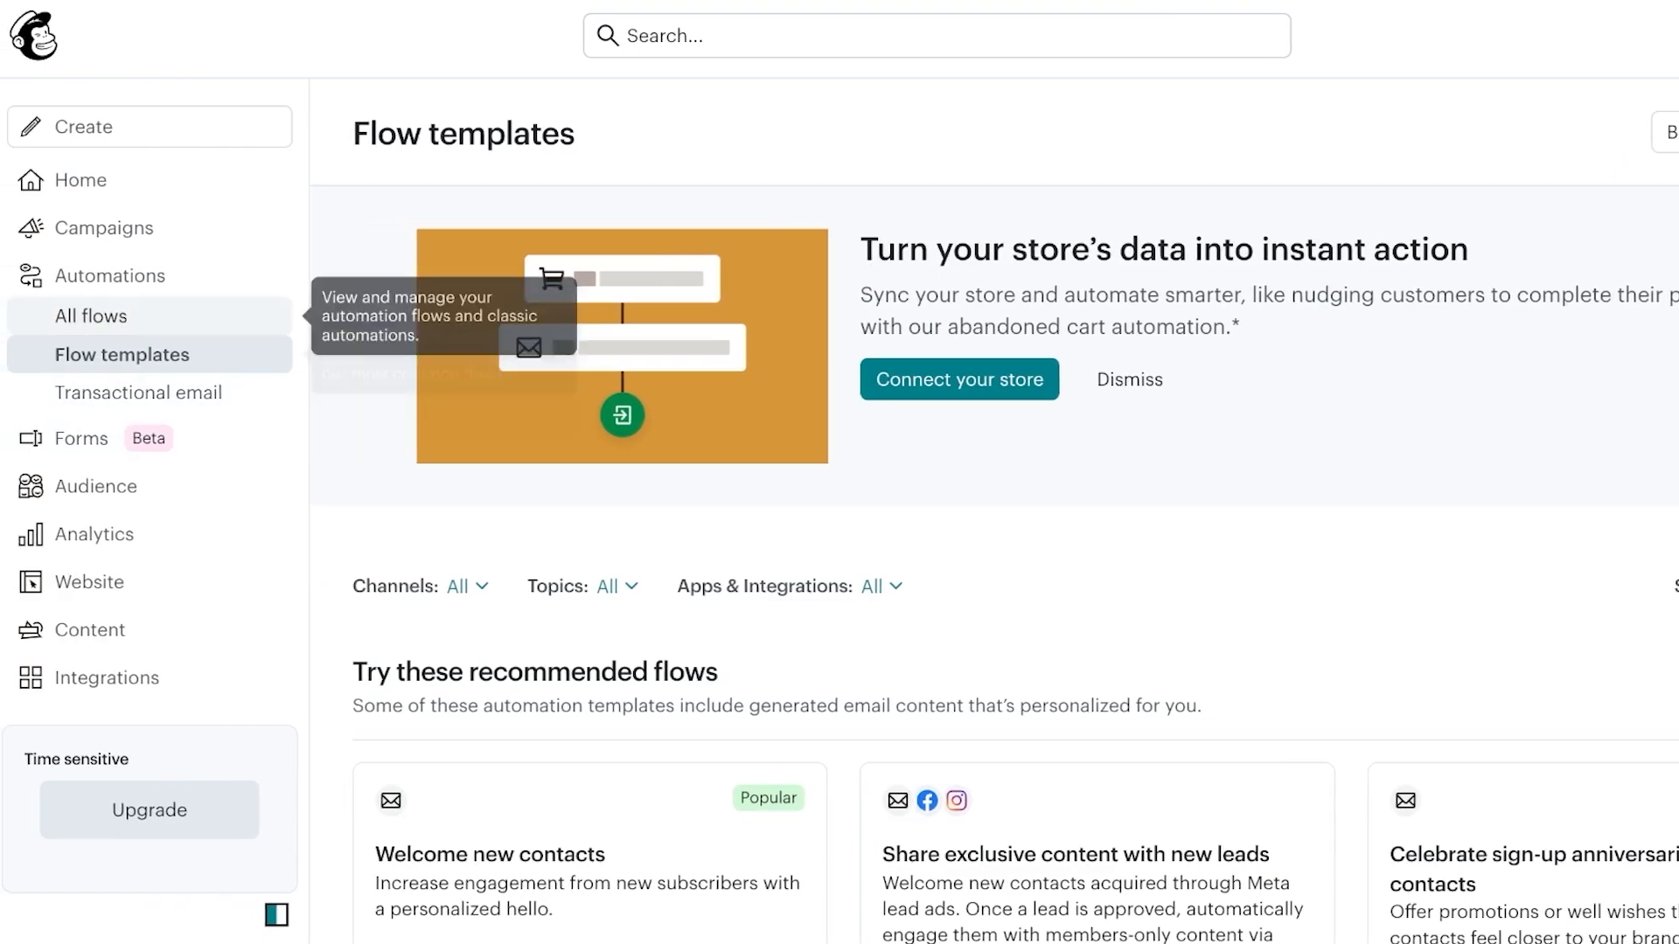
pyautogui.click(97, 276)
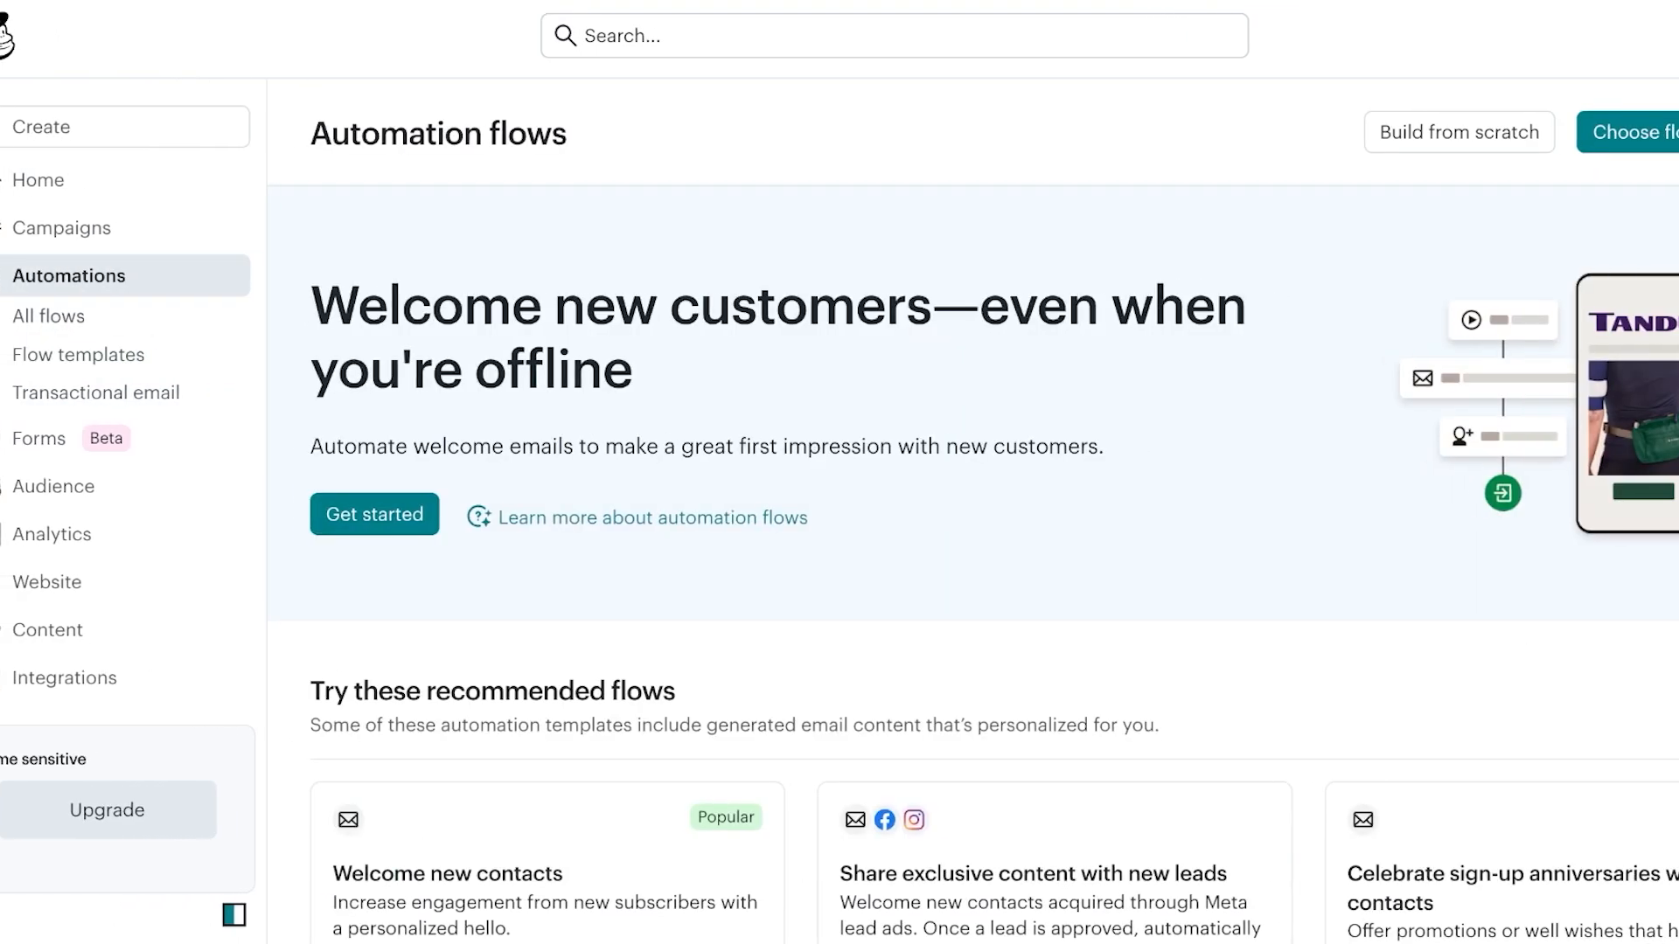
# Start a new flow from scratch named 'SummerSale' and continue to trigger selection
pyautogui.click(1296, 132)
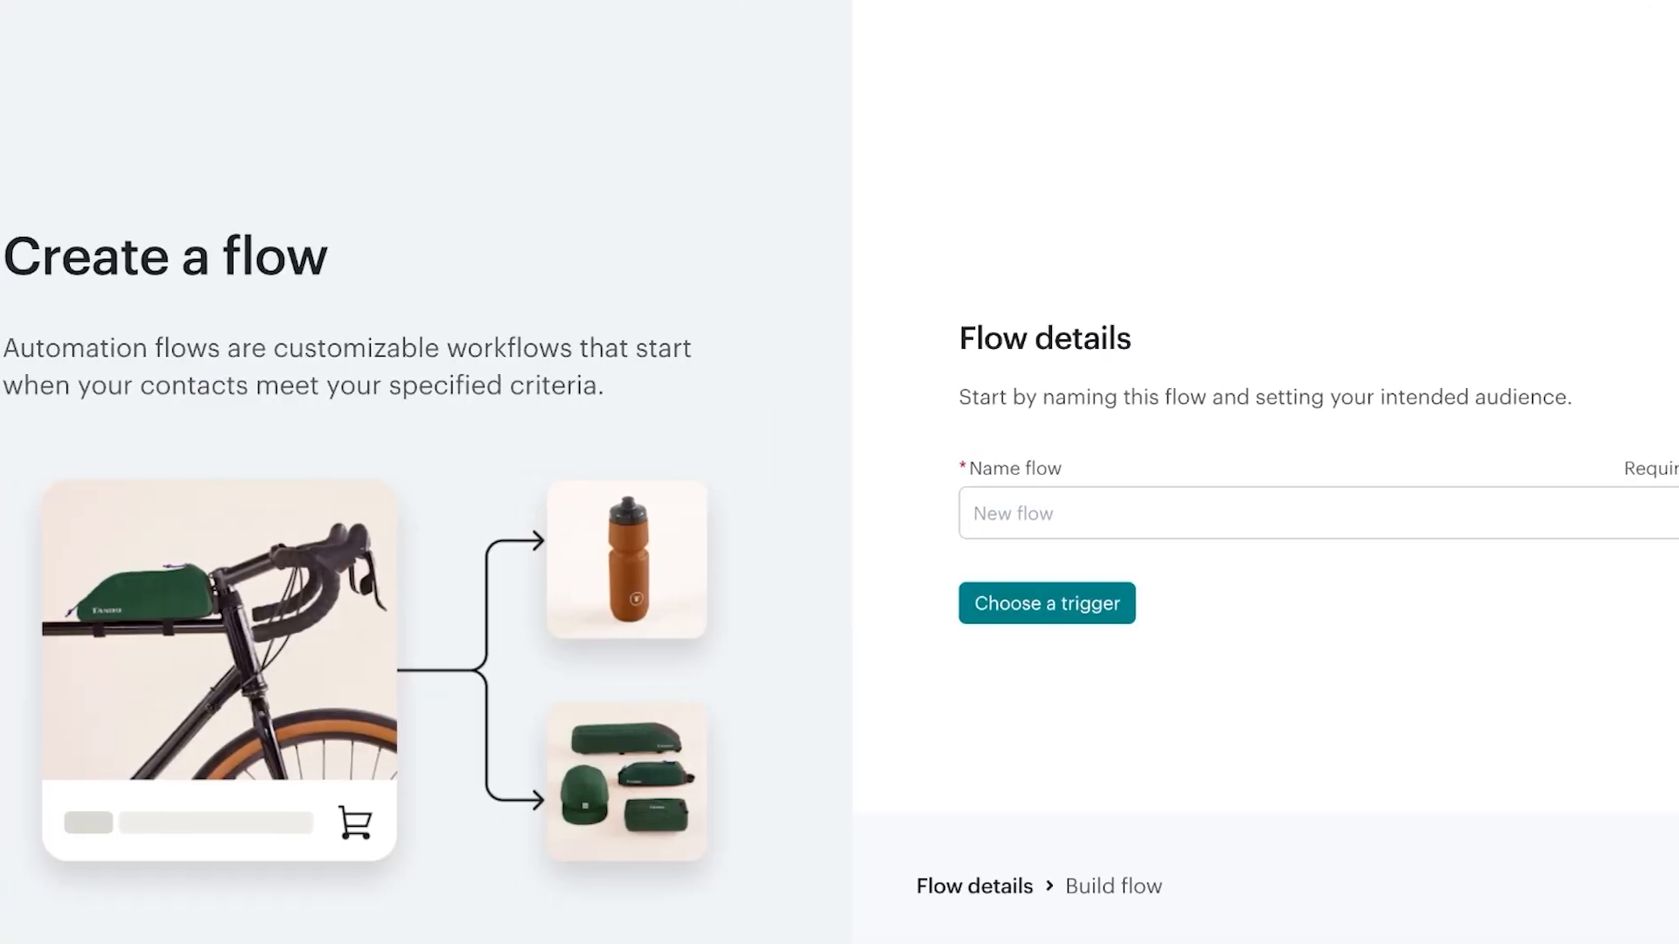
pyautogui.click(1319, 513)
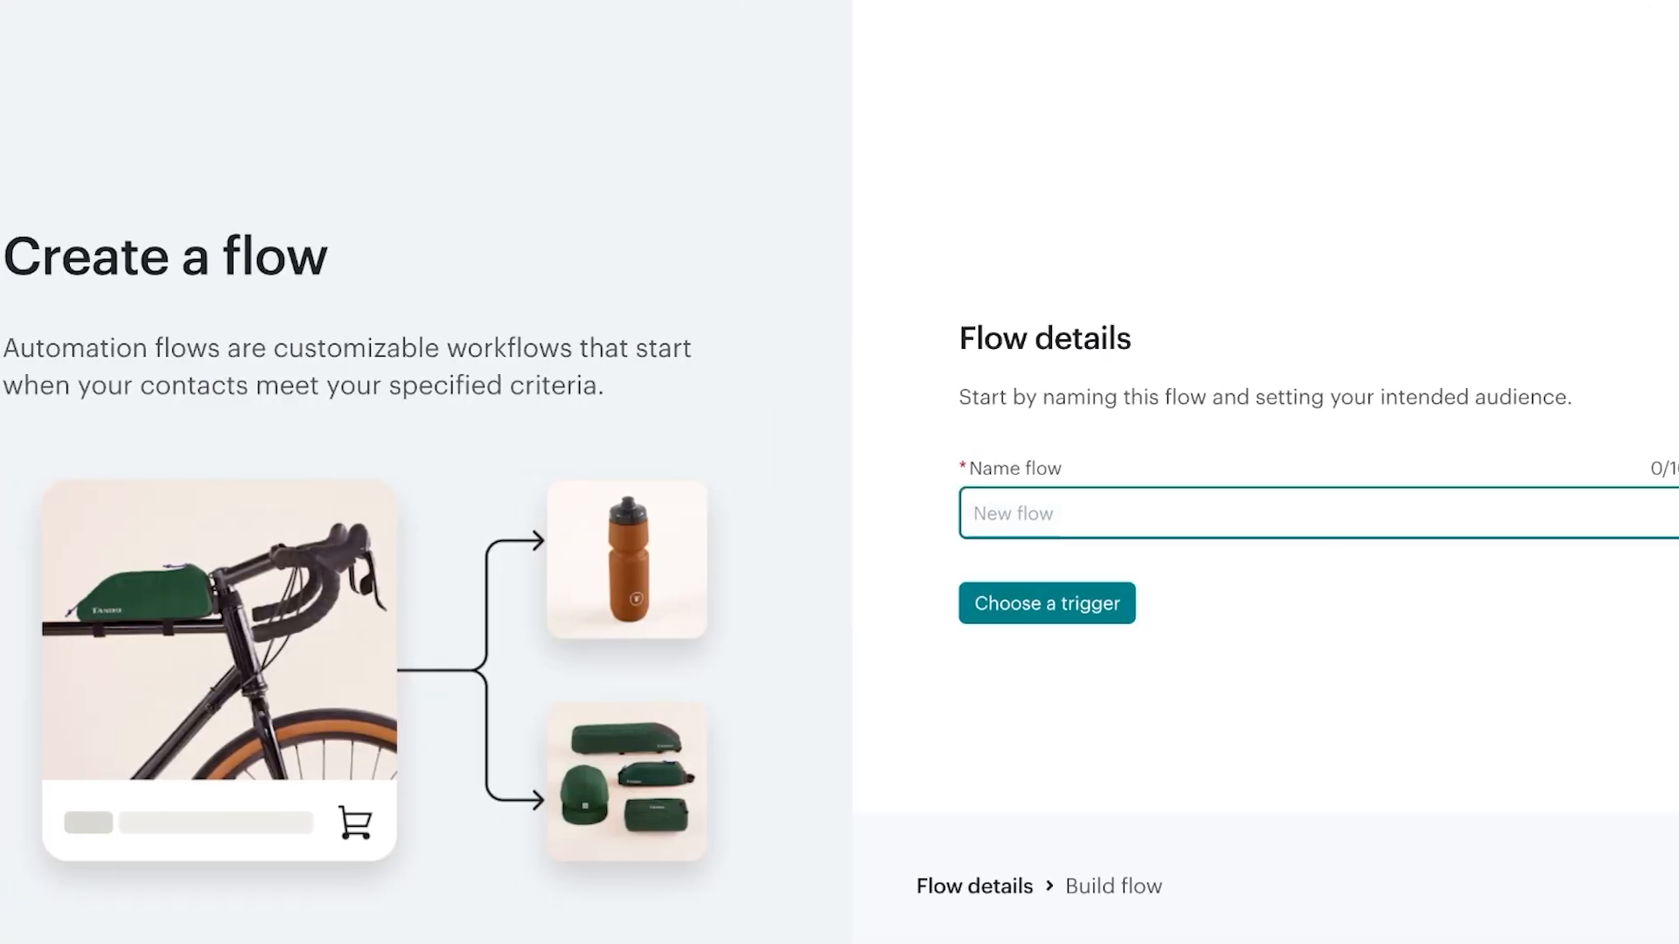
pyautogui.write('SummerSale')
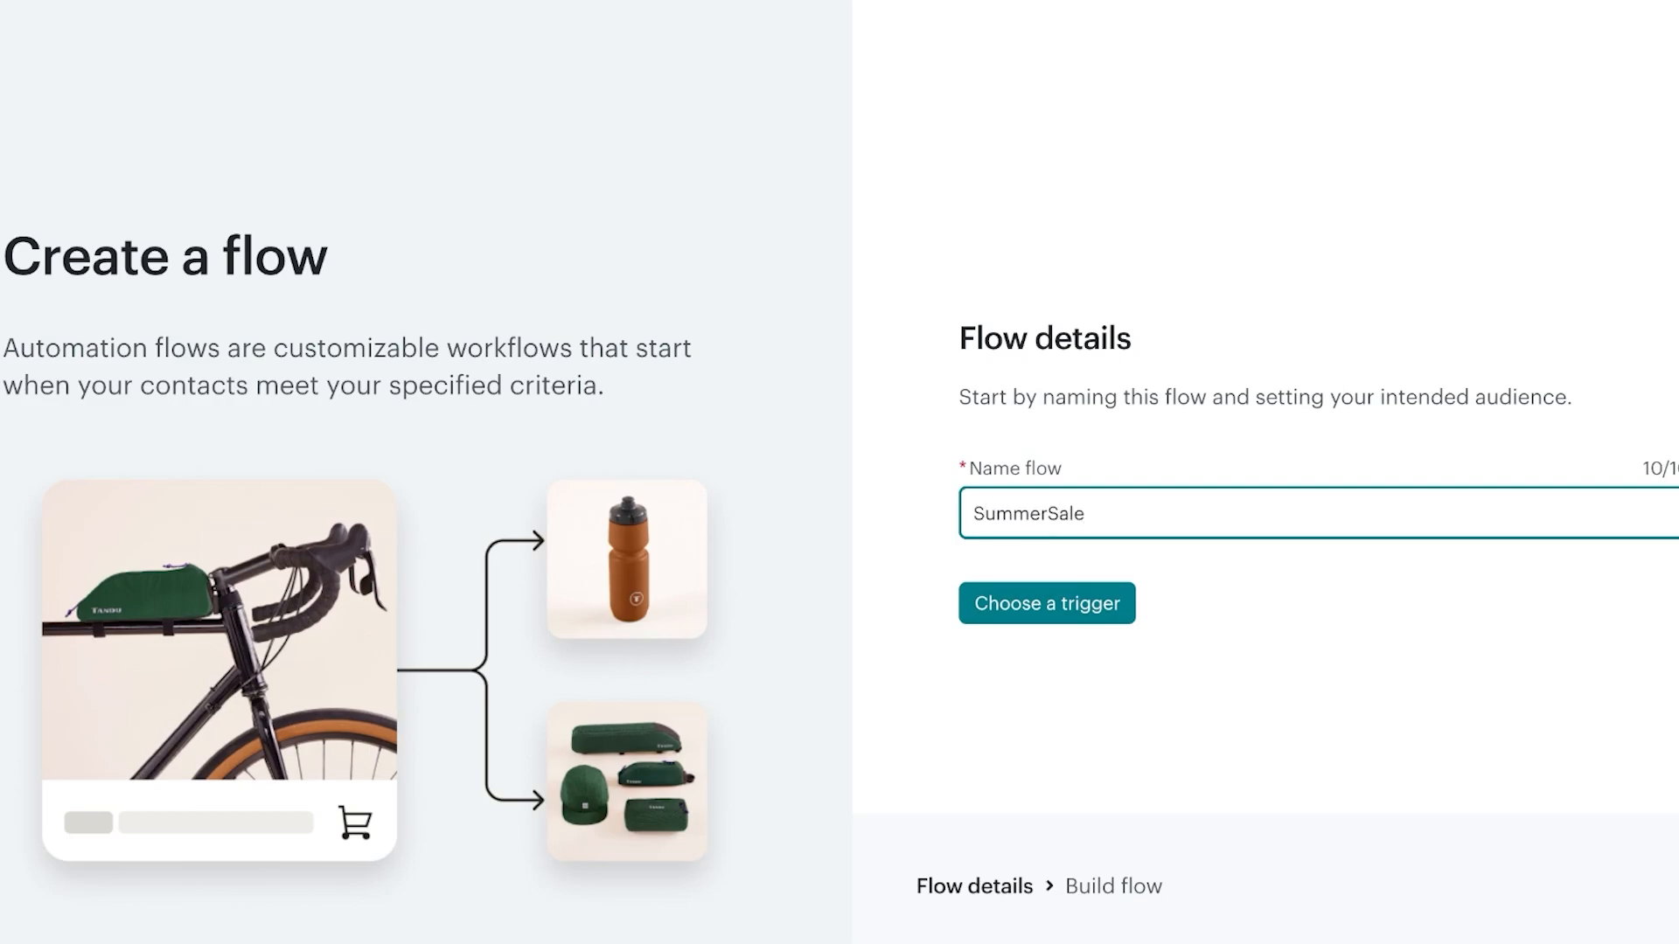
pyautogui.click(1046, 604)
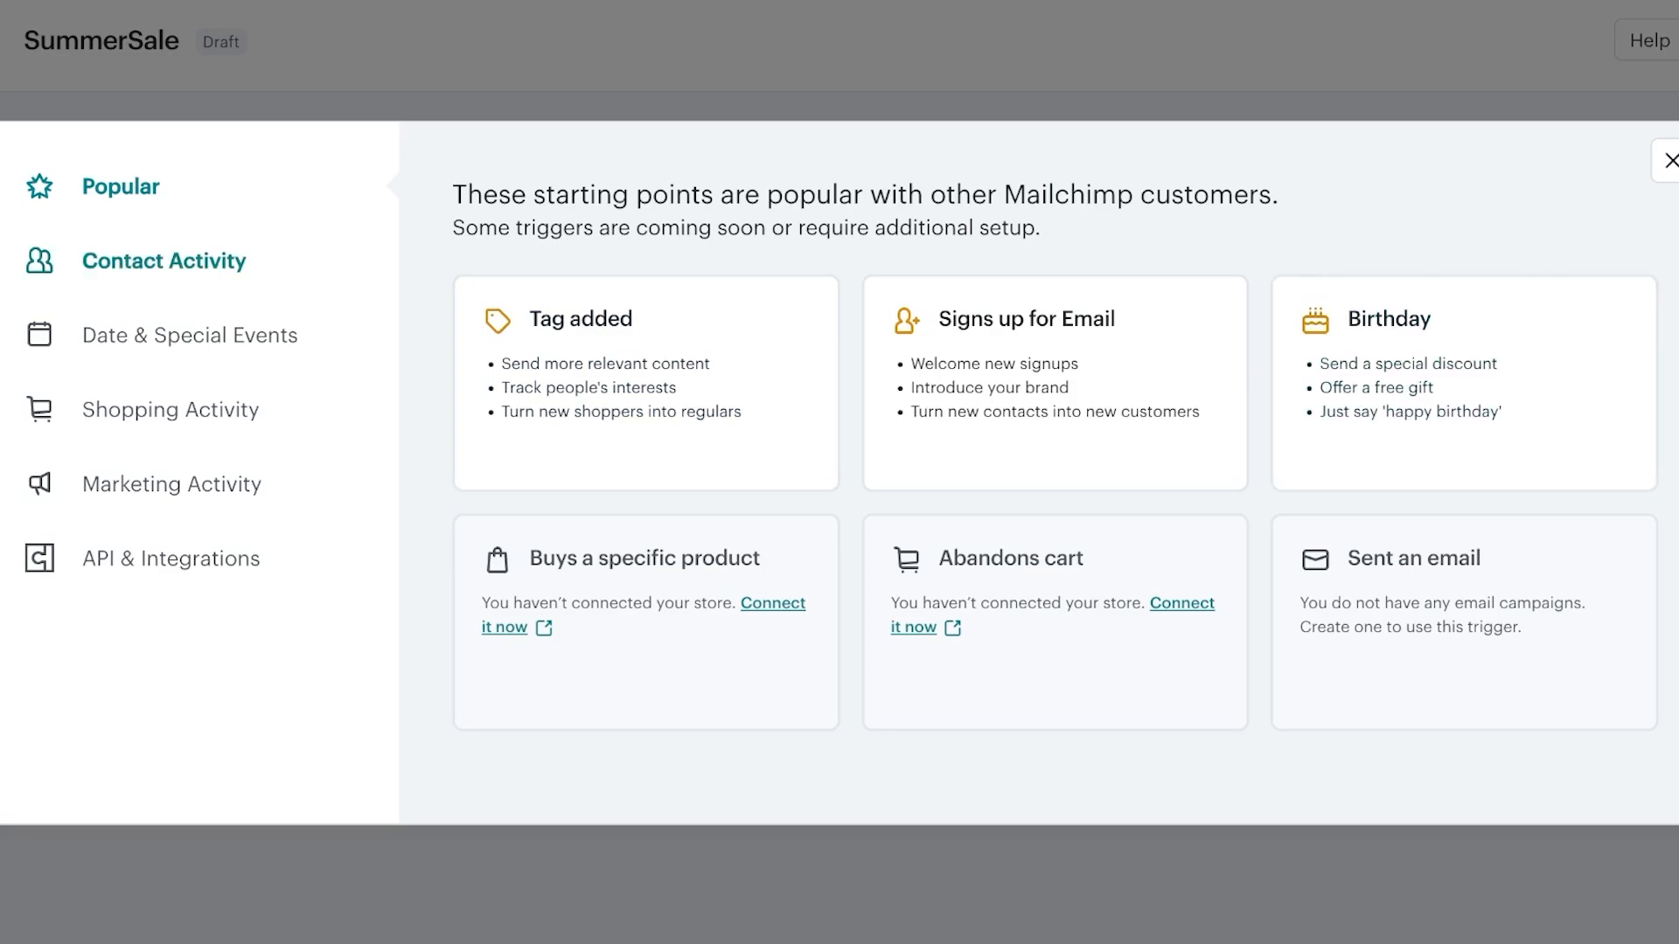
# Browse the Contact activity triggers, then the Date and special event trigger category
pyautogui.click(163, 260)
pyautogui.scroll(-3, 1045, 473)
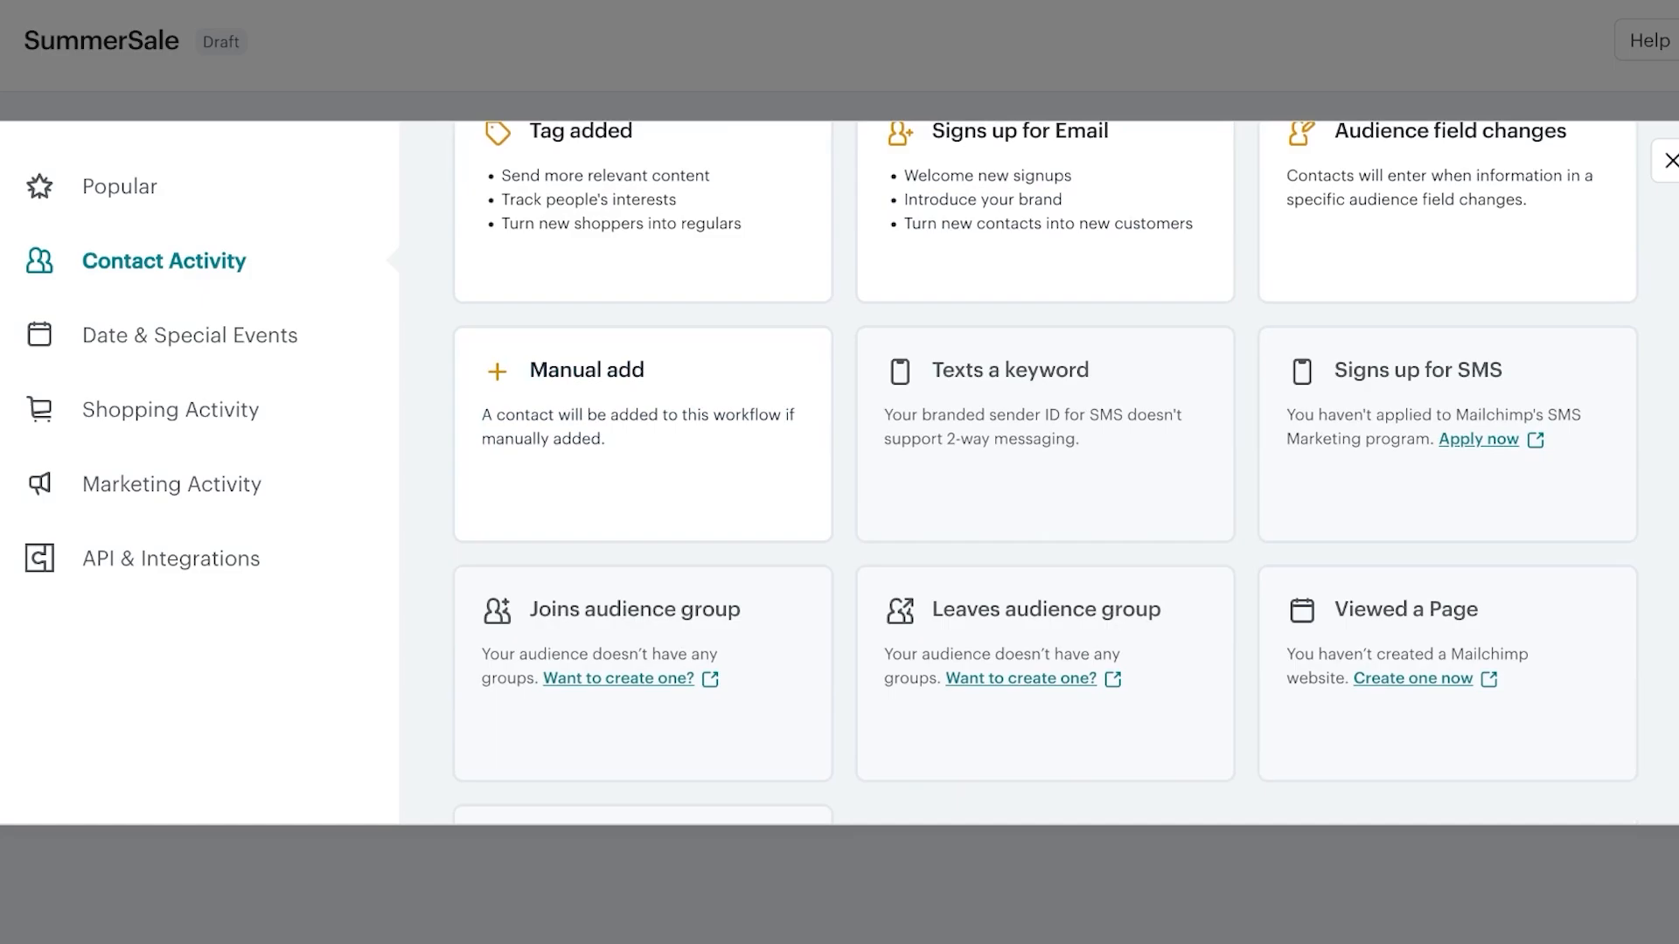
pyautogui.scroll(1, 1045, 465)
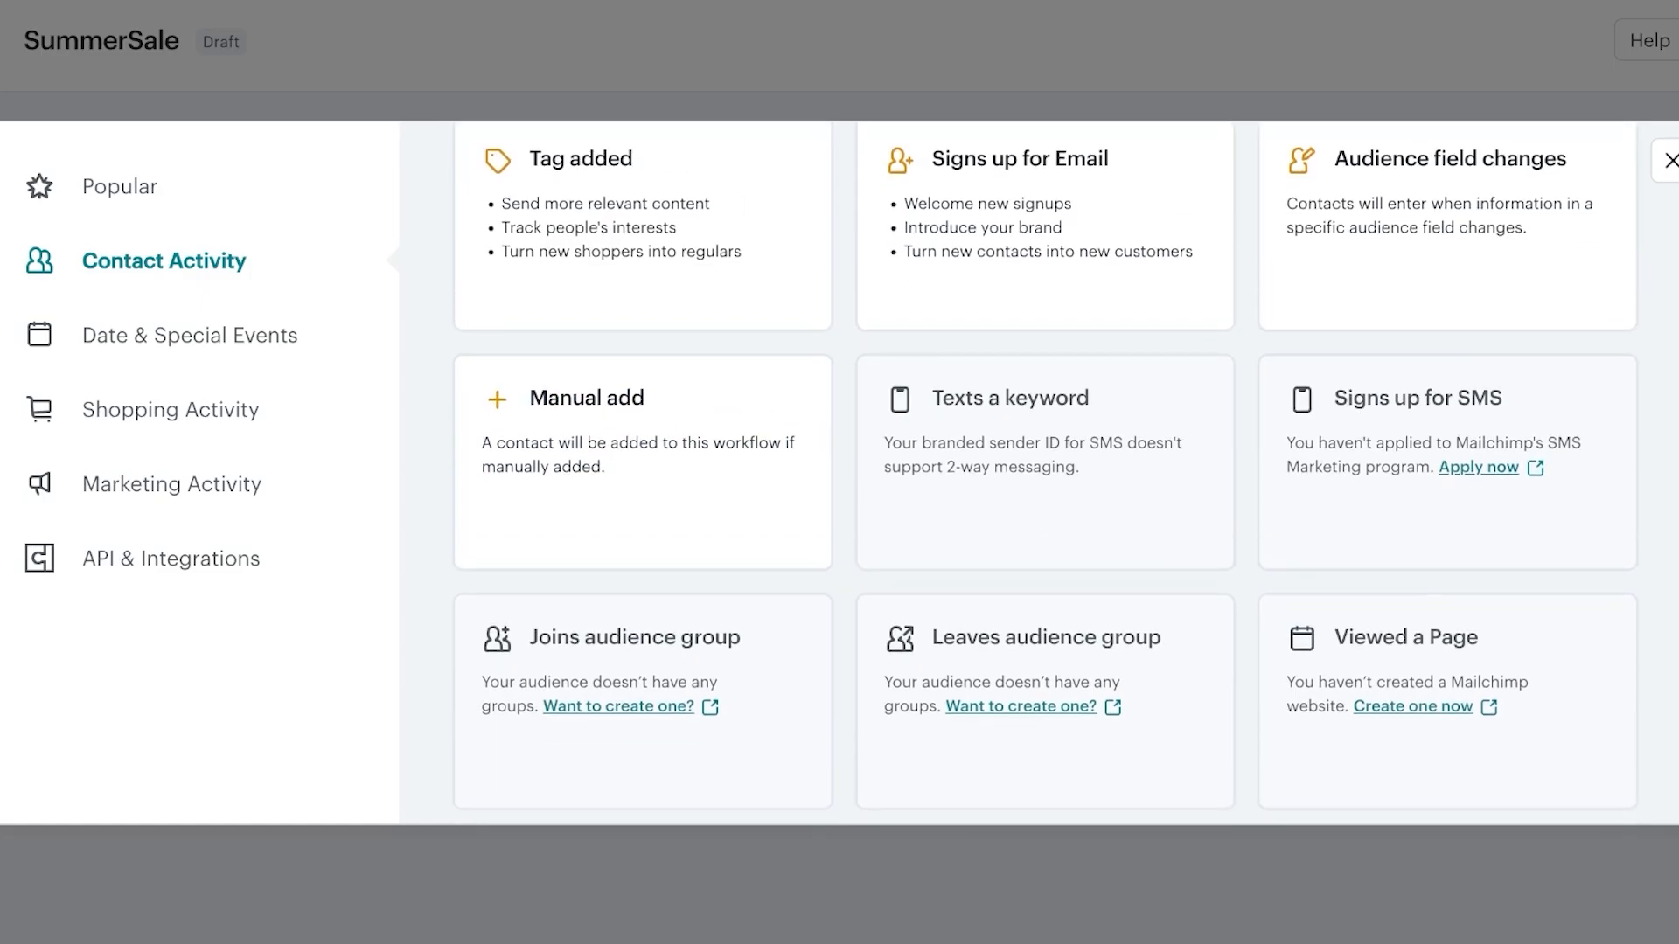
pyautogui.scroll(3, 643, 542)
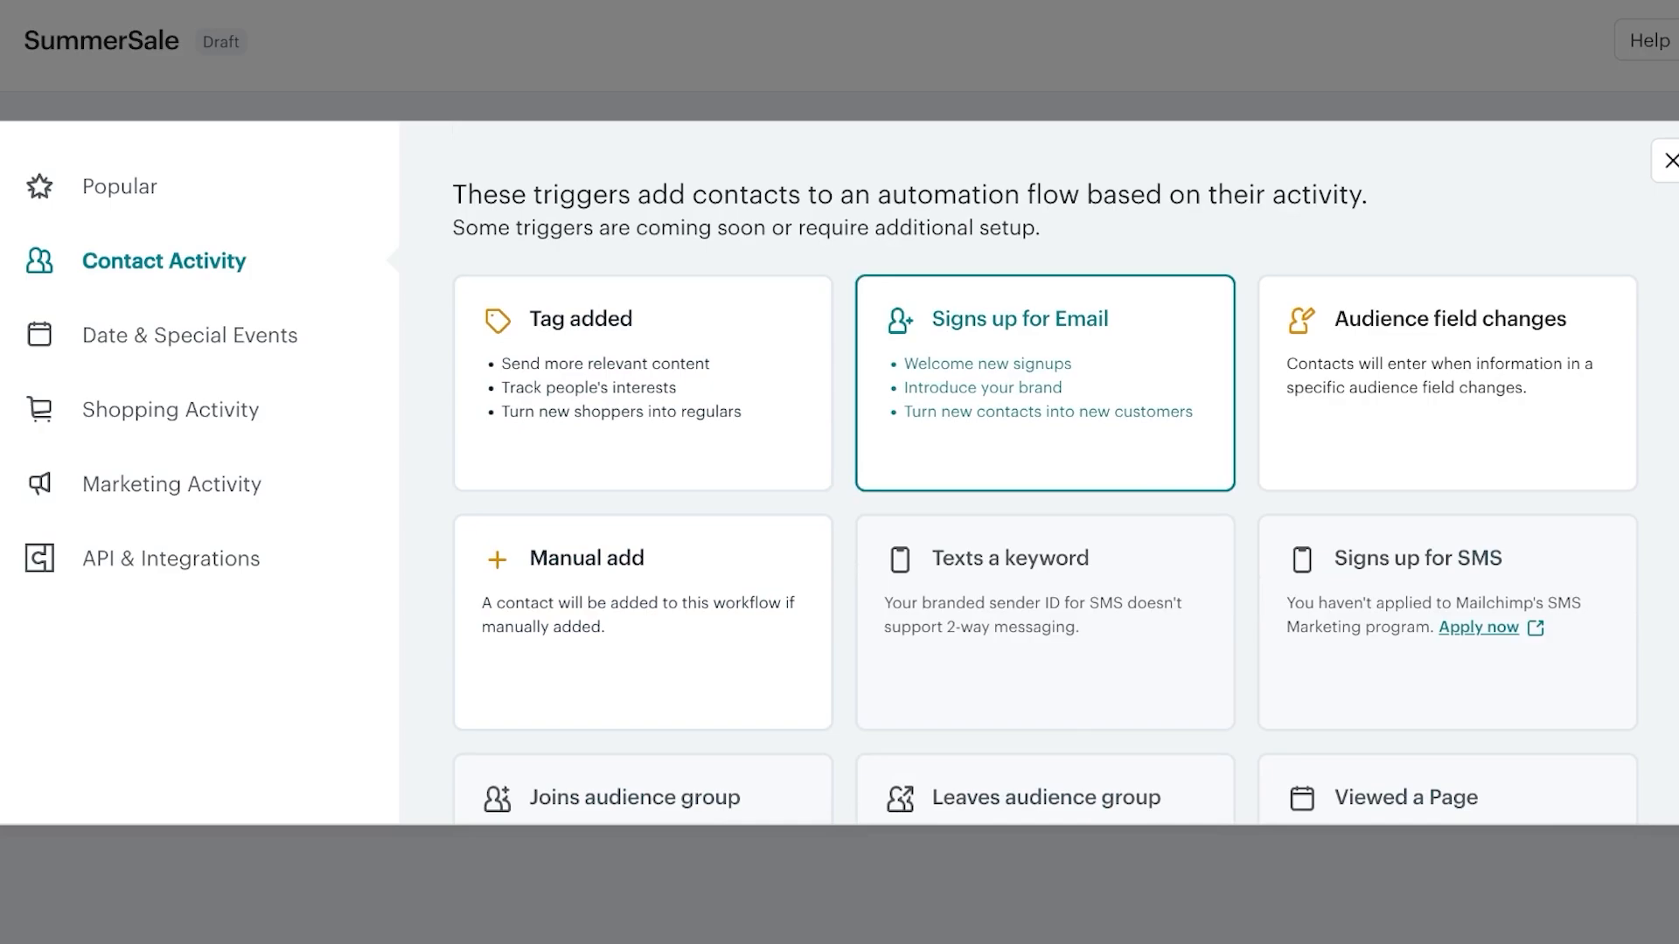
pyautogui.click(190, 336)
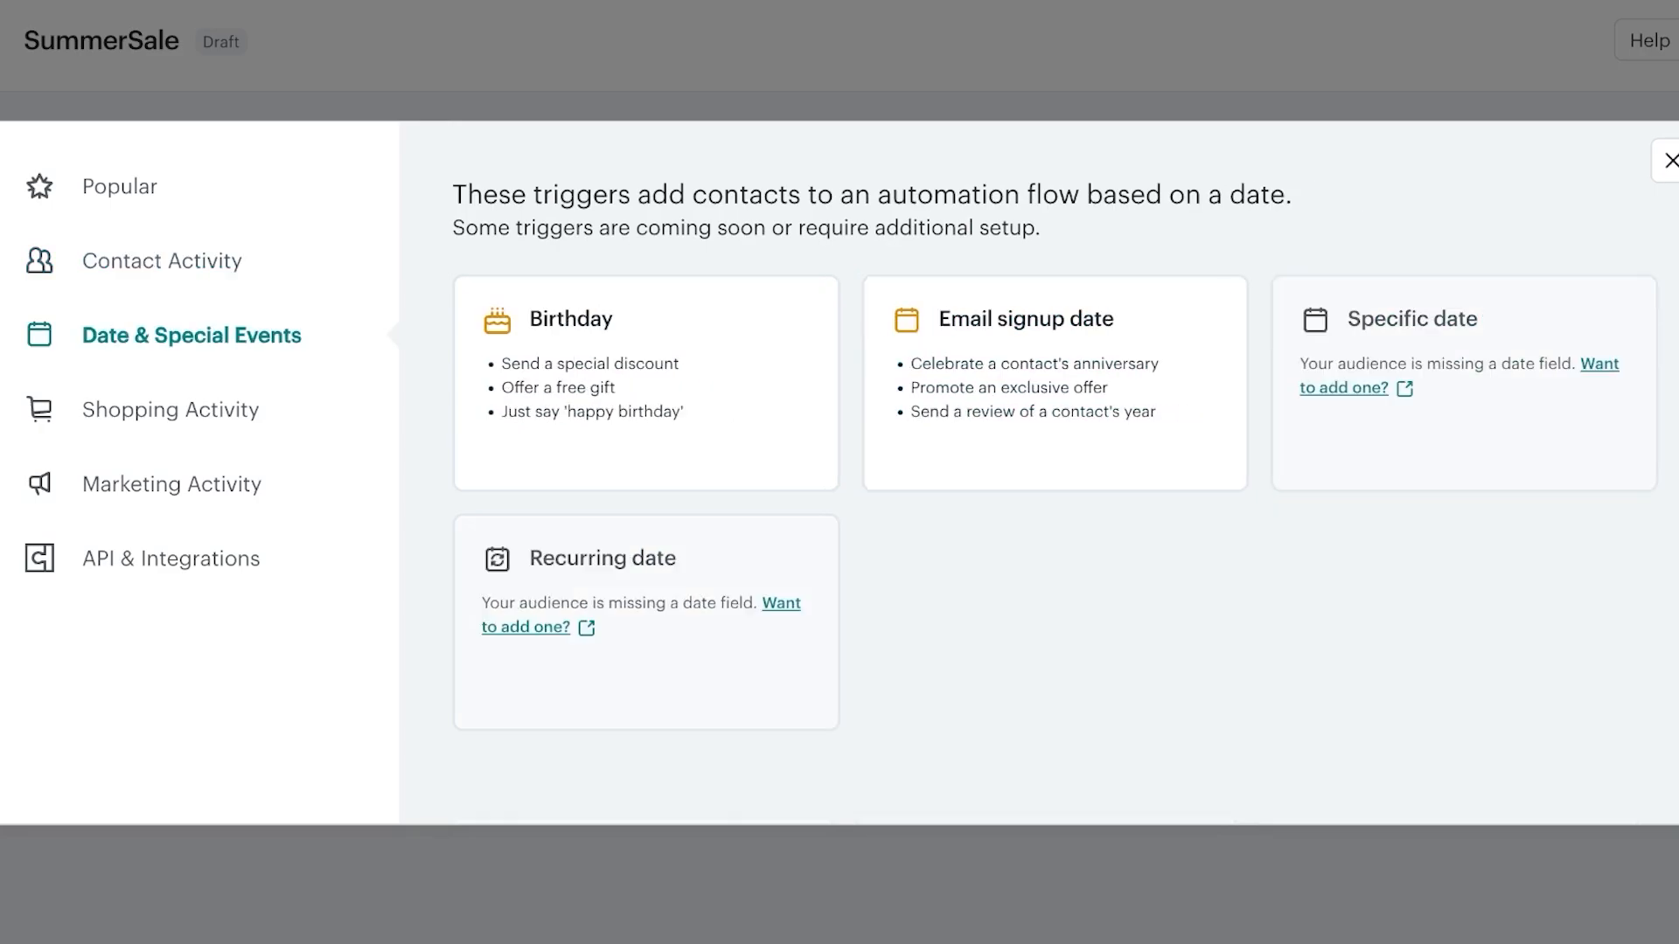
# Look through Shopping activity triggers, then return to Contact activity and Popular triggers for the signup trigger
pyautogui.click(172, 410)
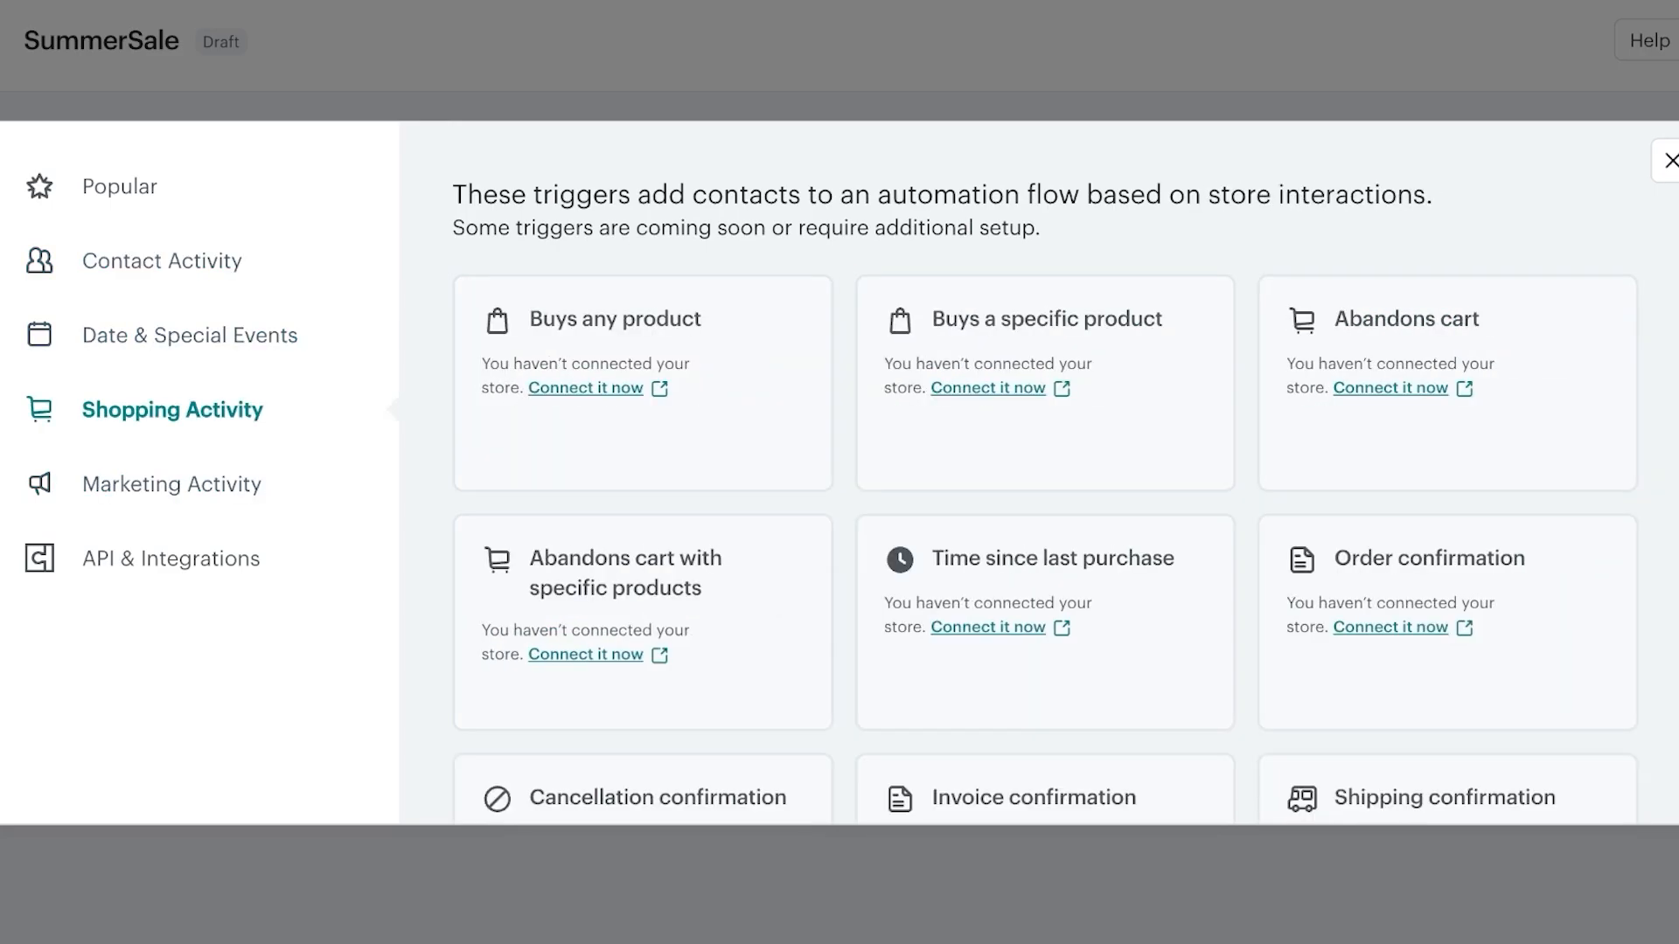
pyautogui.scroll(-3, 1040, 525)
pyautogui.scroll(3, 1041, 525)
pyautogui.scroll(-10, 1040, 525)
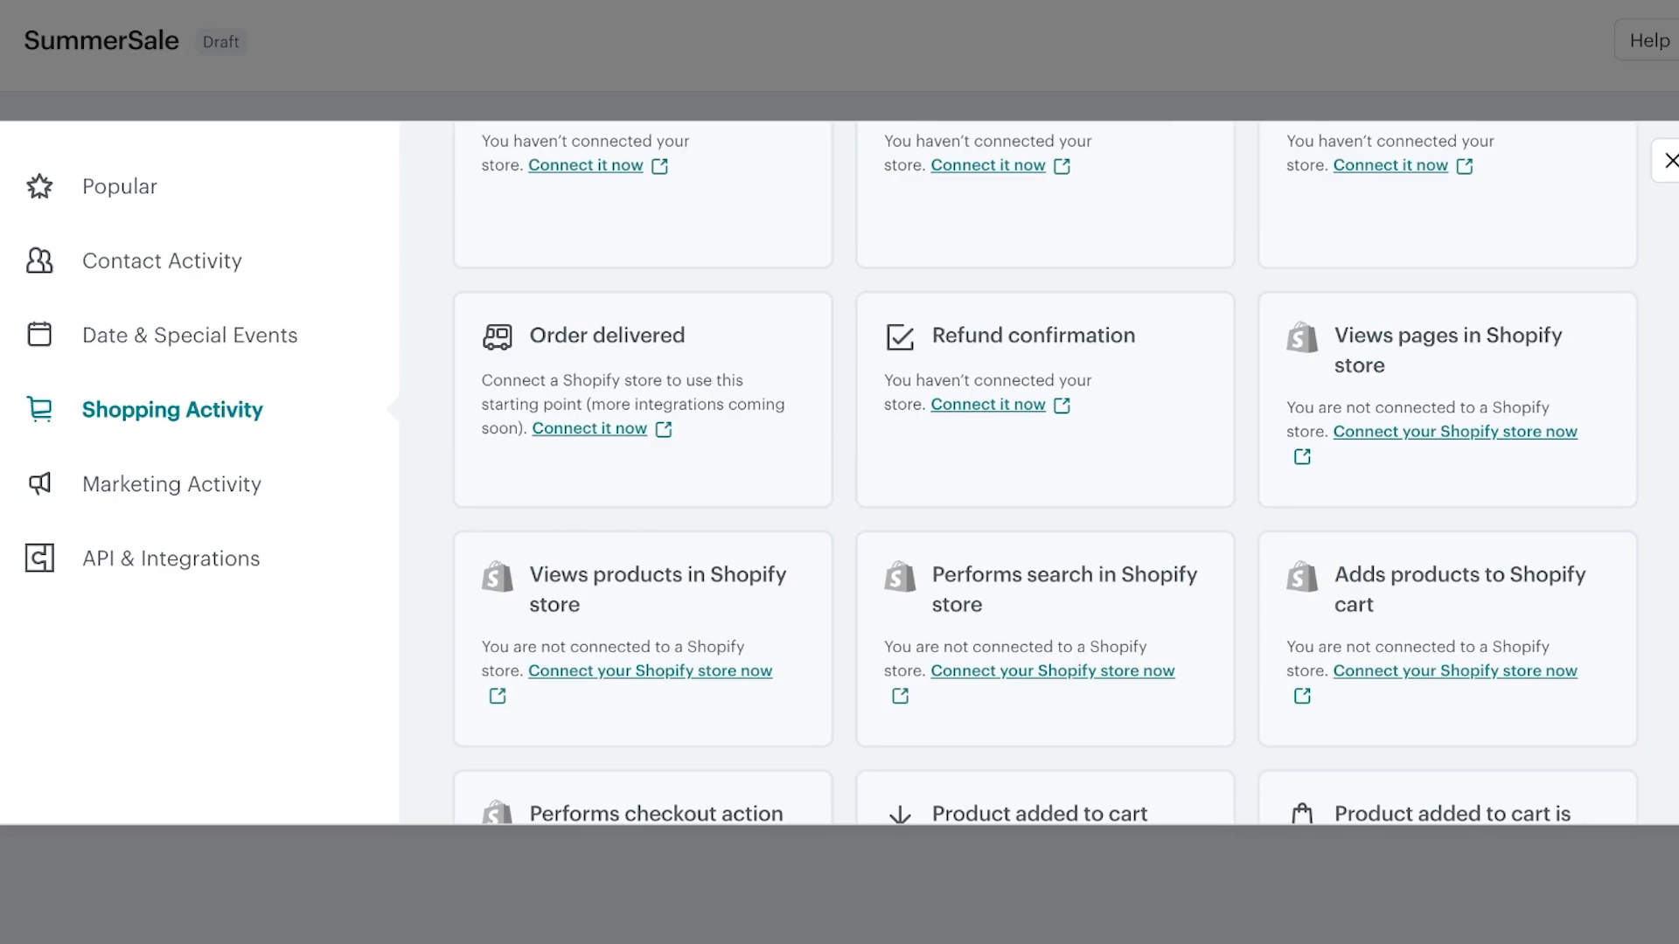
pyautogui.scroll(-4, 1041, 525)
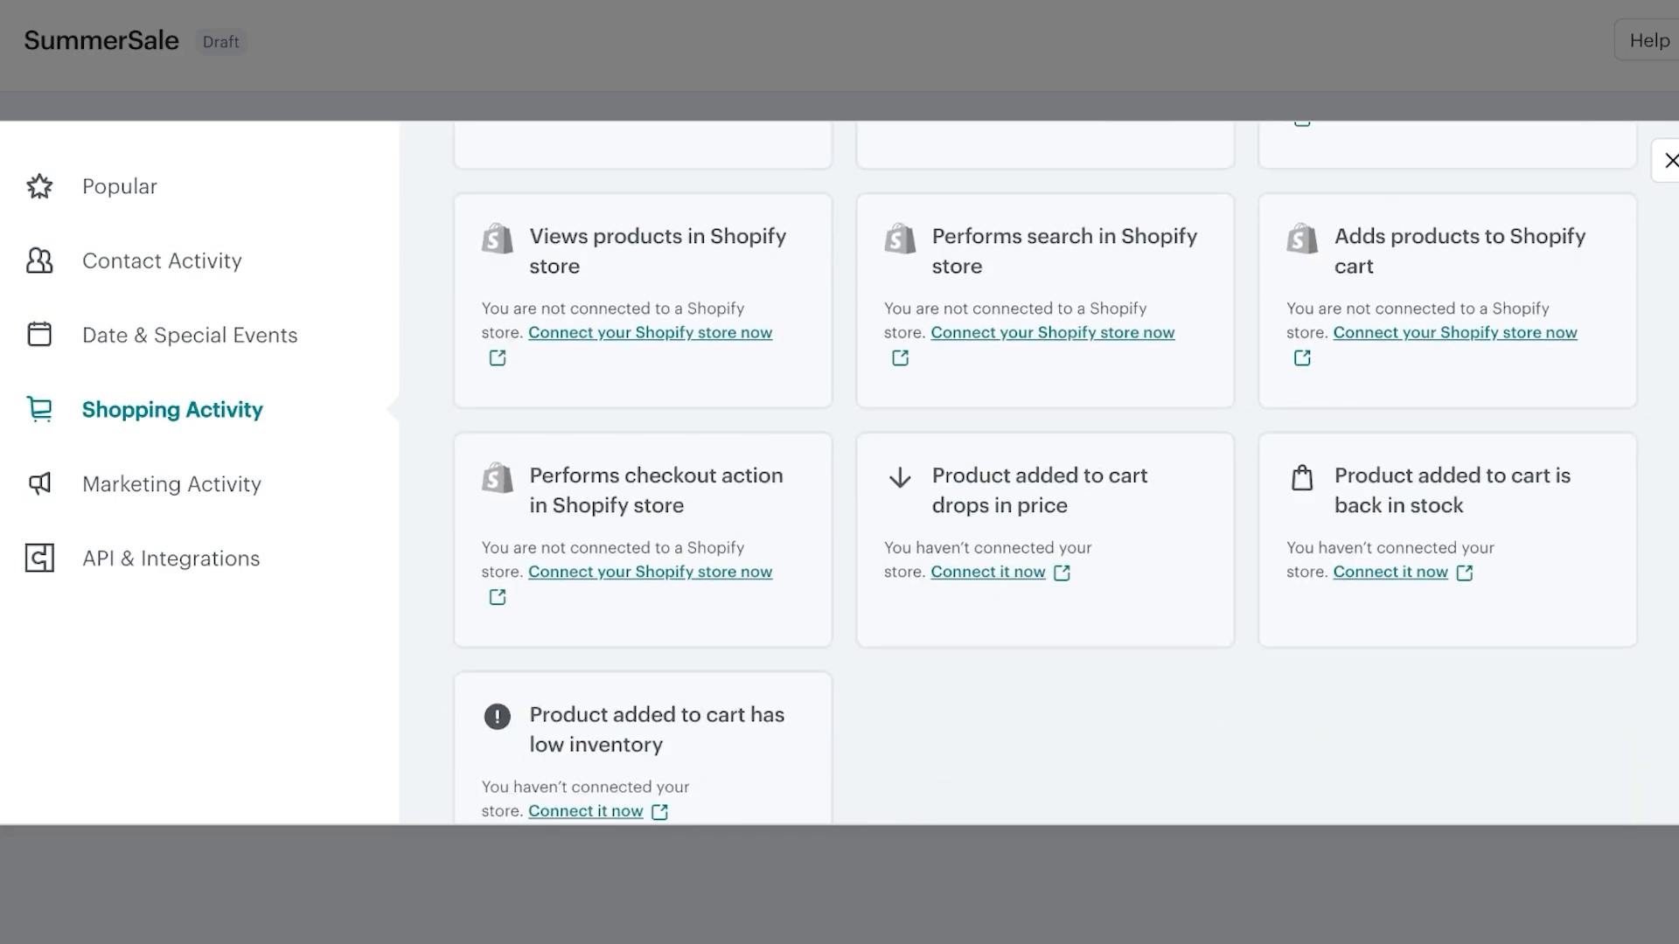
pyautogui.scroll(-6, 1041, 525)
pyautogui.scroll(2, 1041, 525)
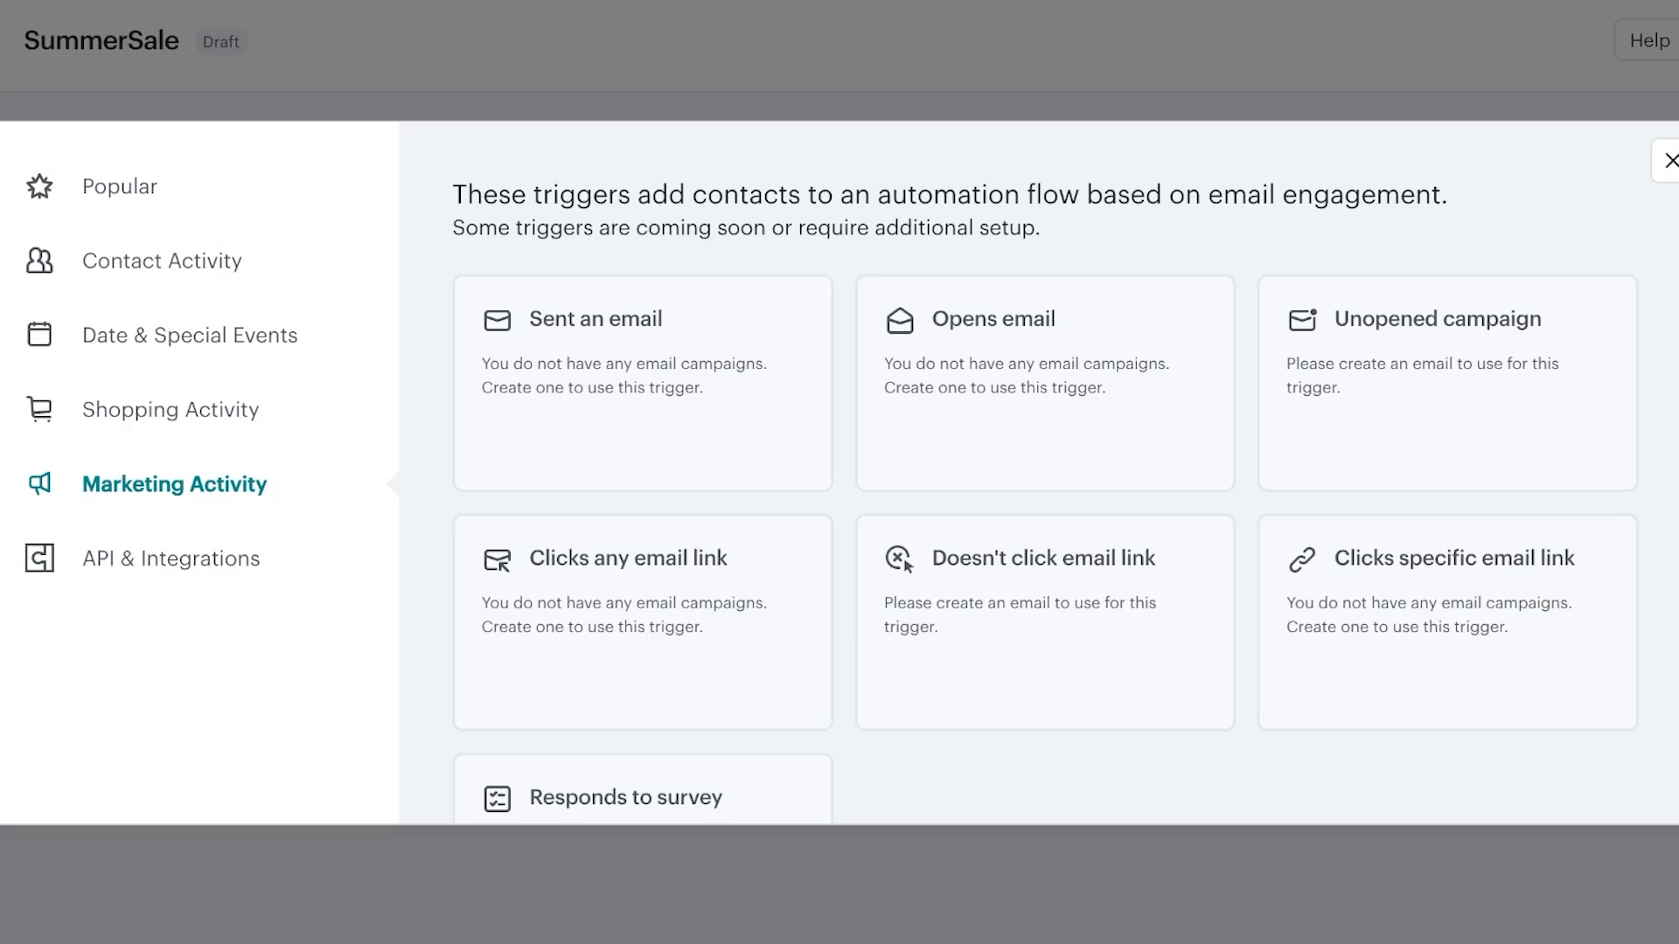
pyautogui.click(164, 262)
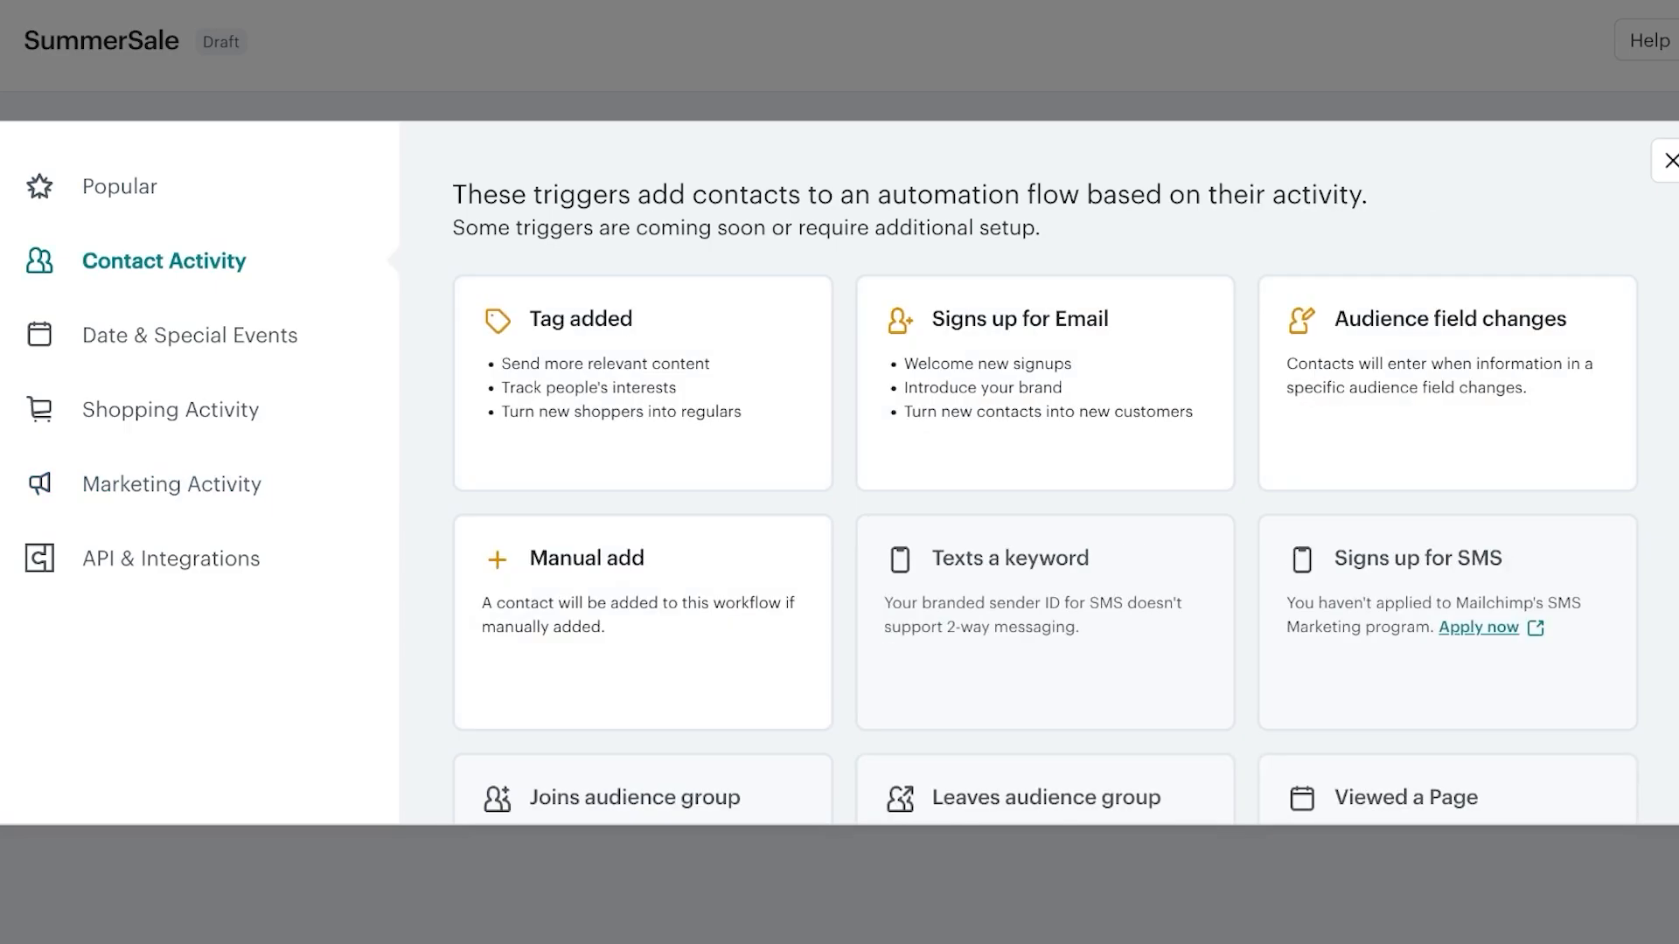
pyautogui.click(121, 188)
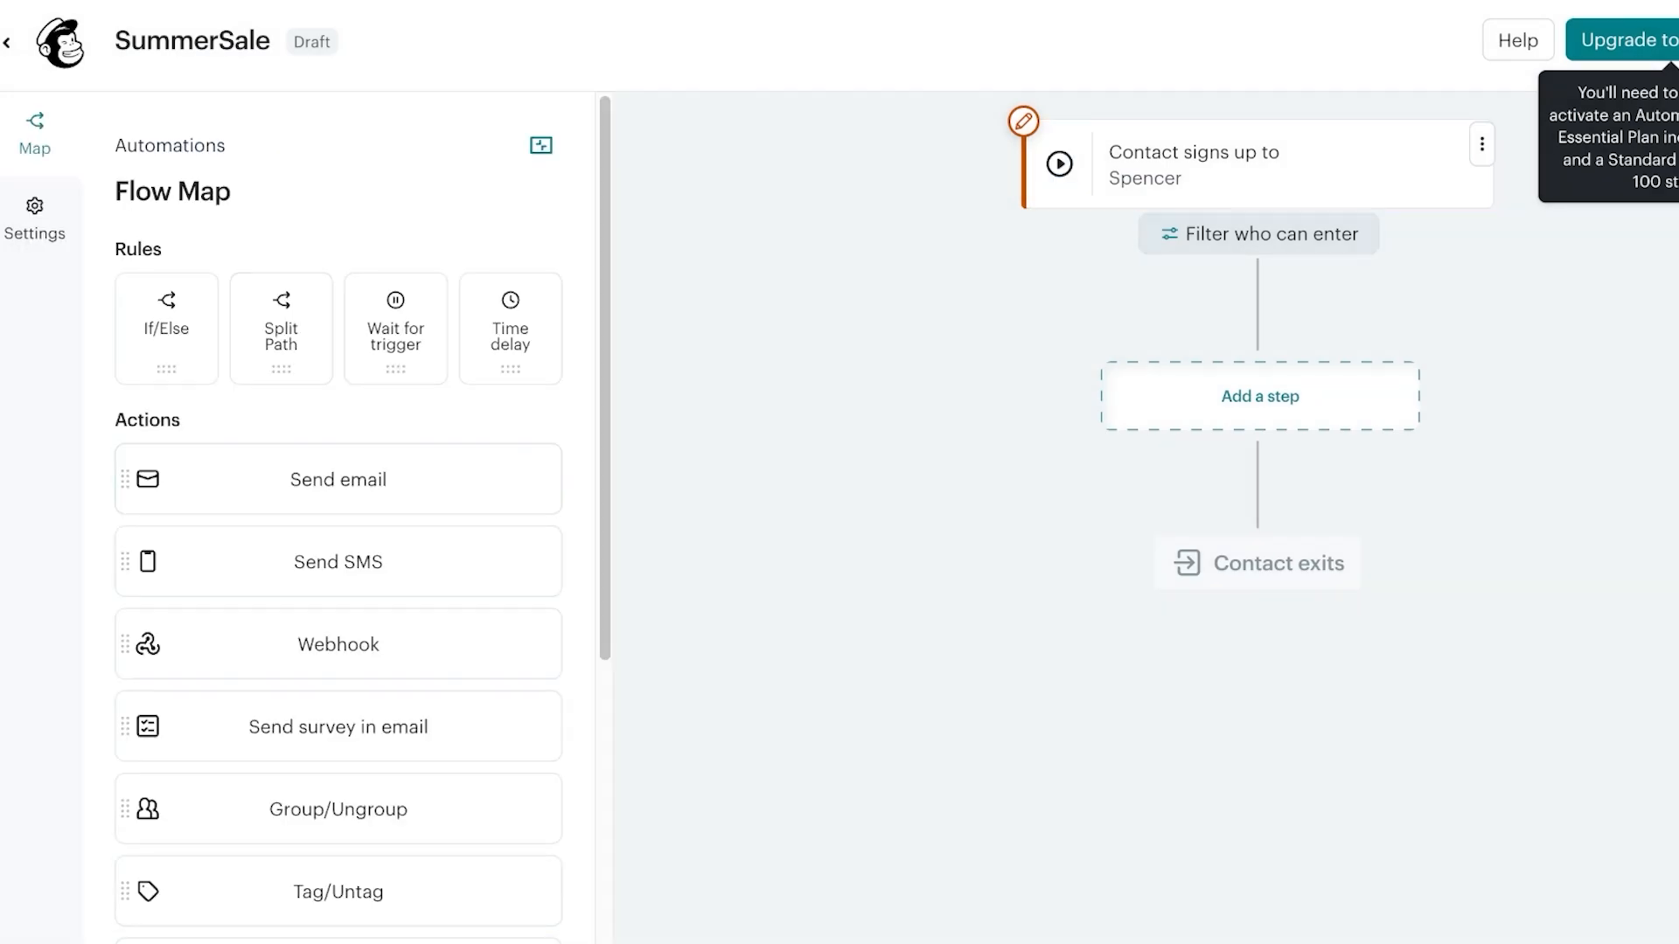
# Drop a Send email step into the flow directly after the 'Contact signs up' trigger
pyautogui.moveTo(338, 479); pyautogui.dragTo(1260, 396)
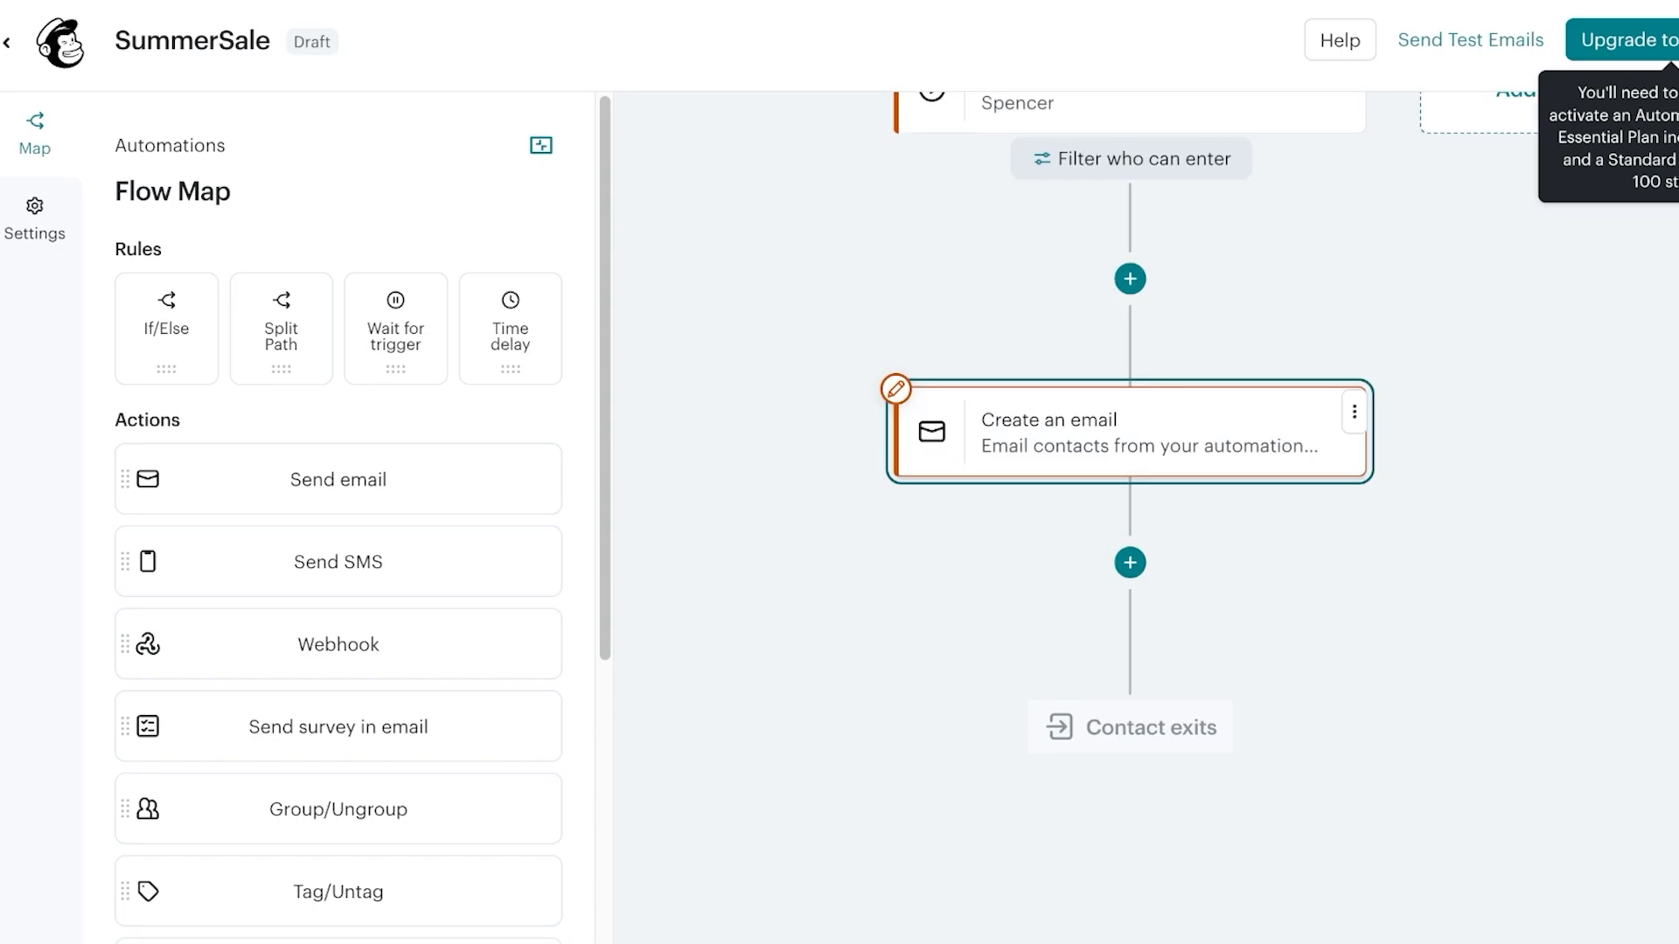
pyautogui.scroll(-8, 962, 499)
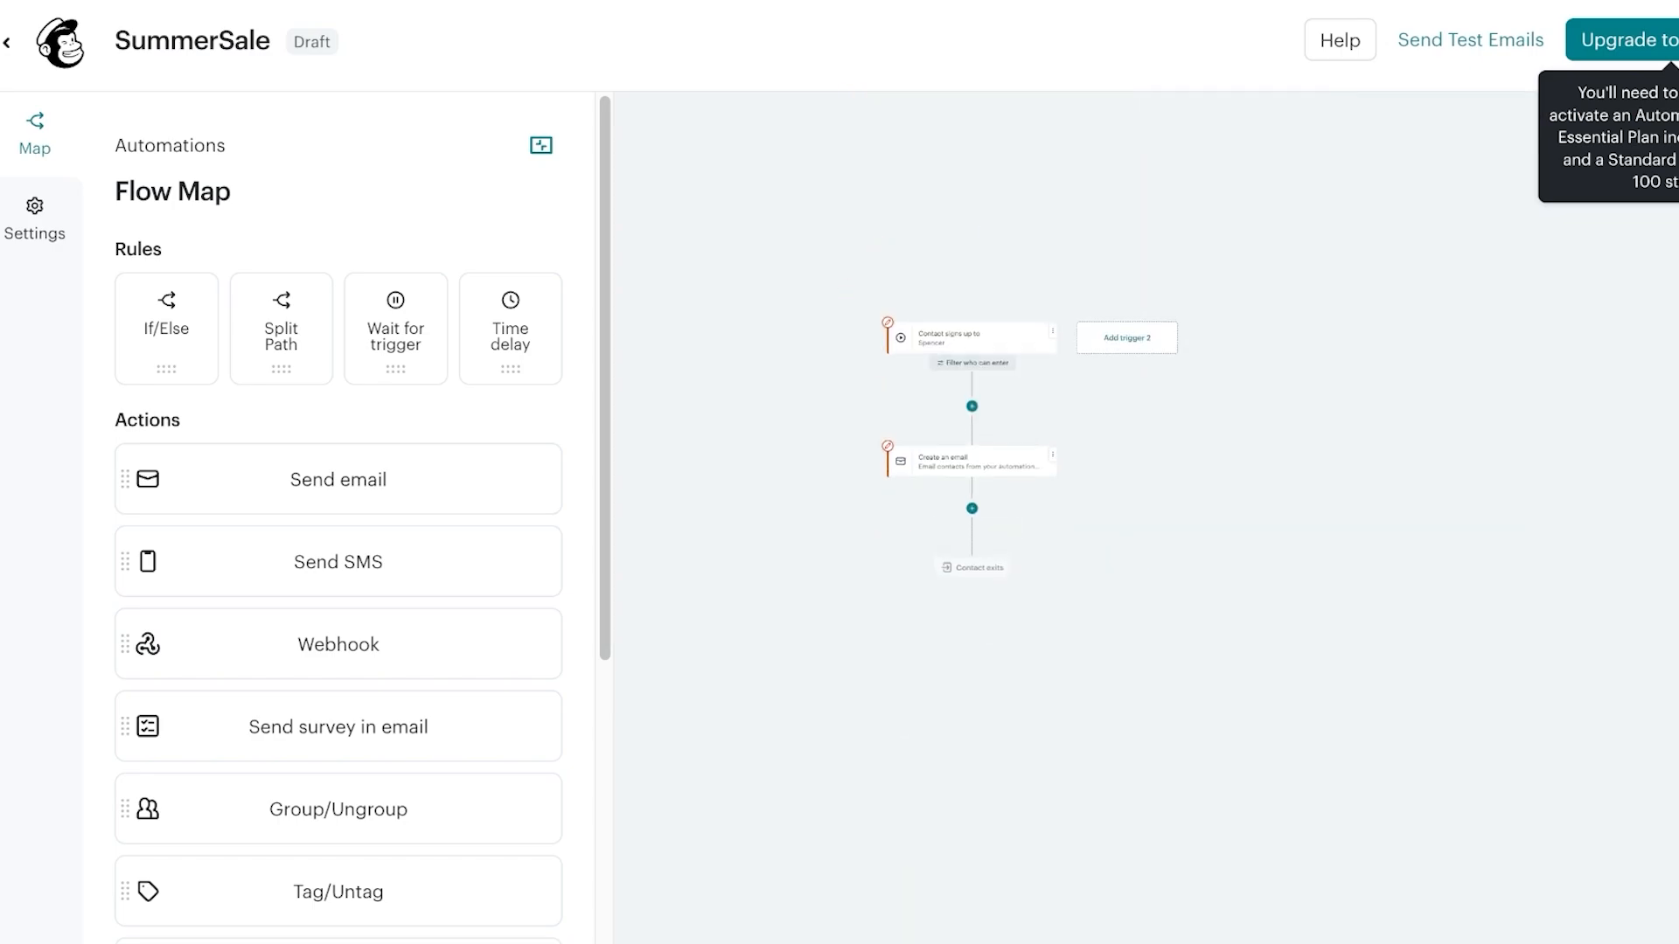
pyautogui.scroll(2, 973, 455)
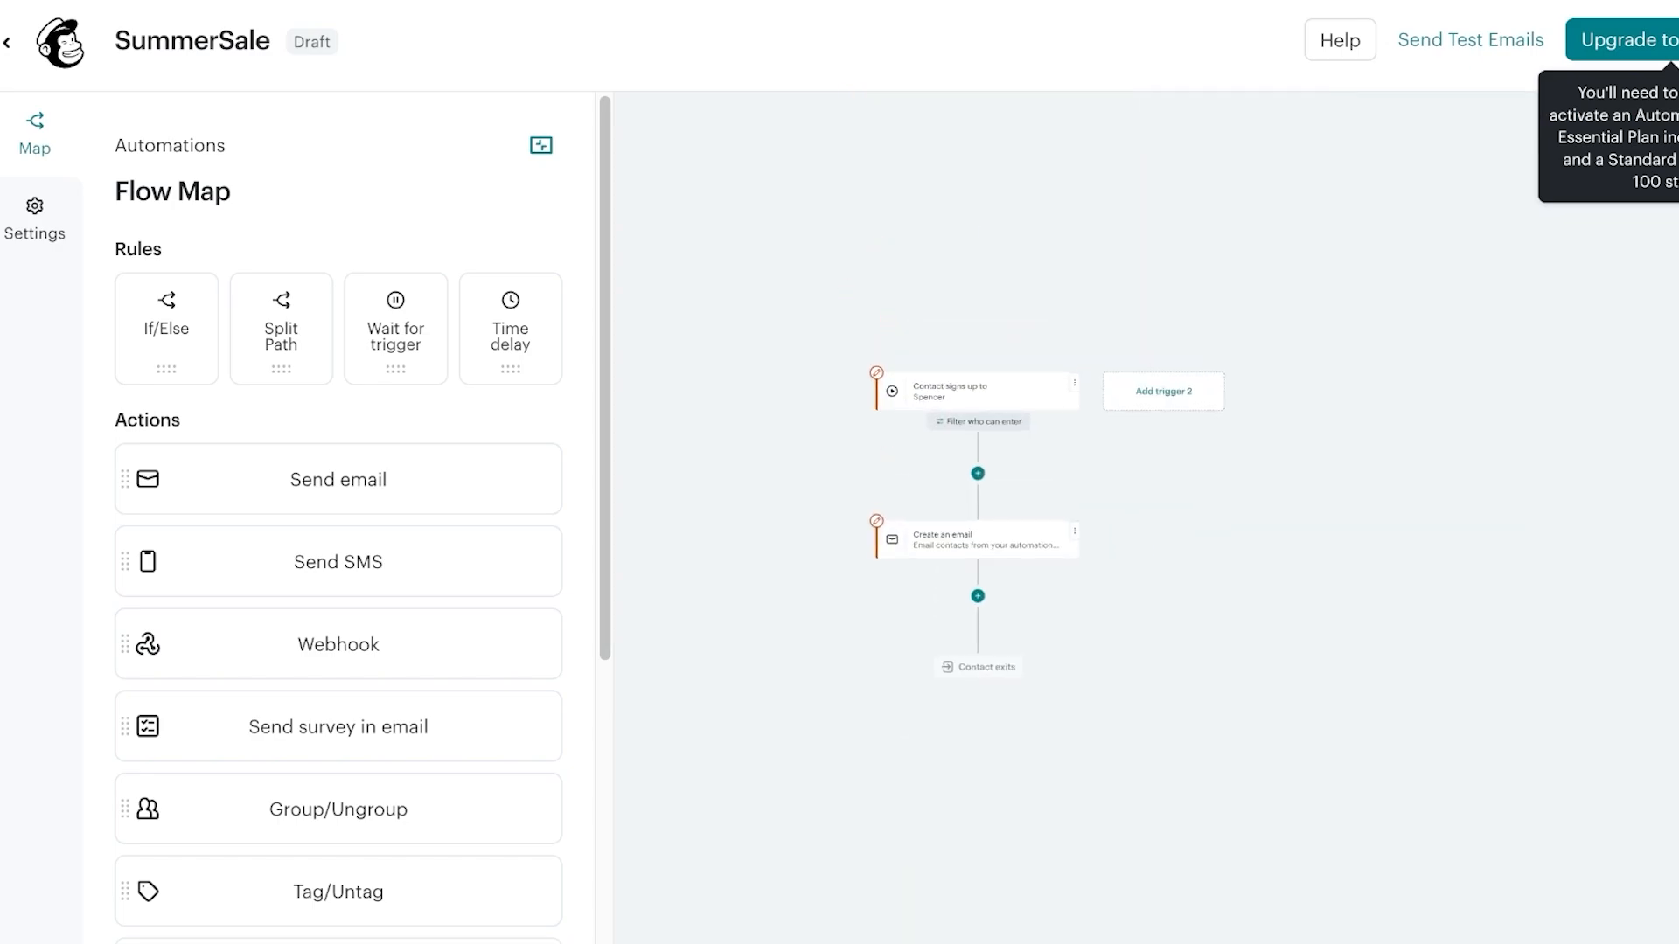
pyautogui.scroll(2, 947, 385)
pyautogui.scroll(-2, 947, 386)
pyautogui.scroll(2, 947, 386)
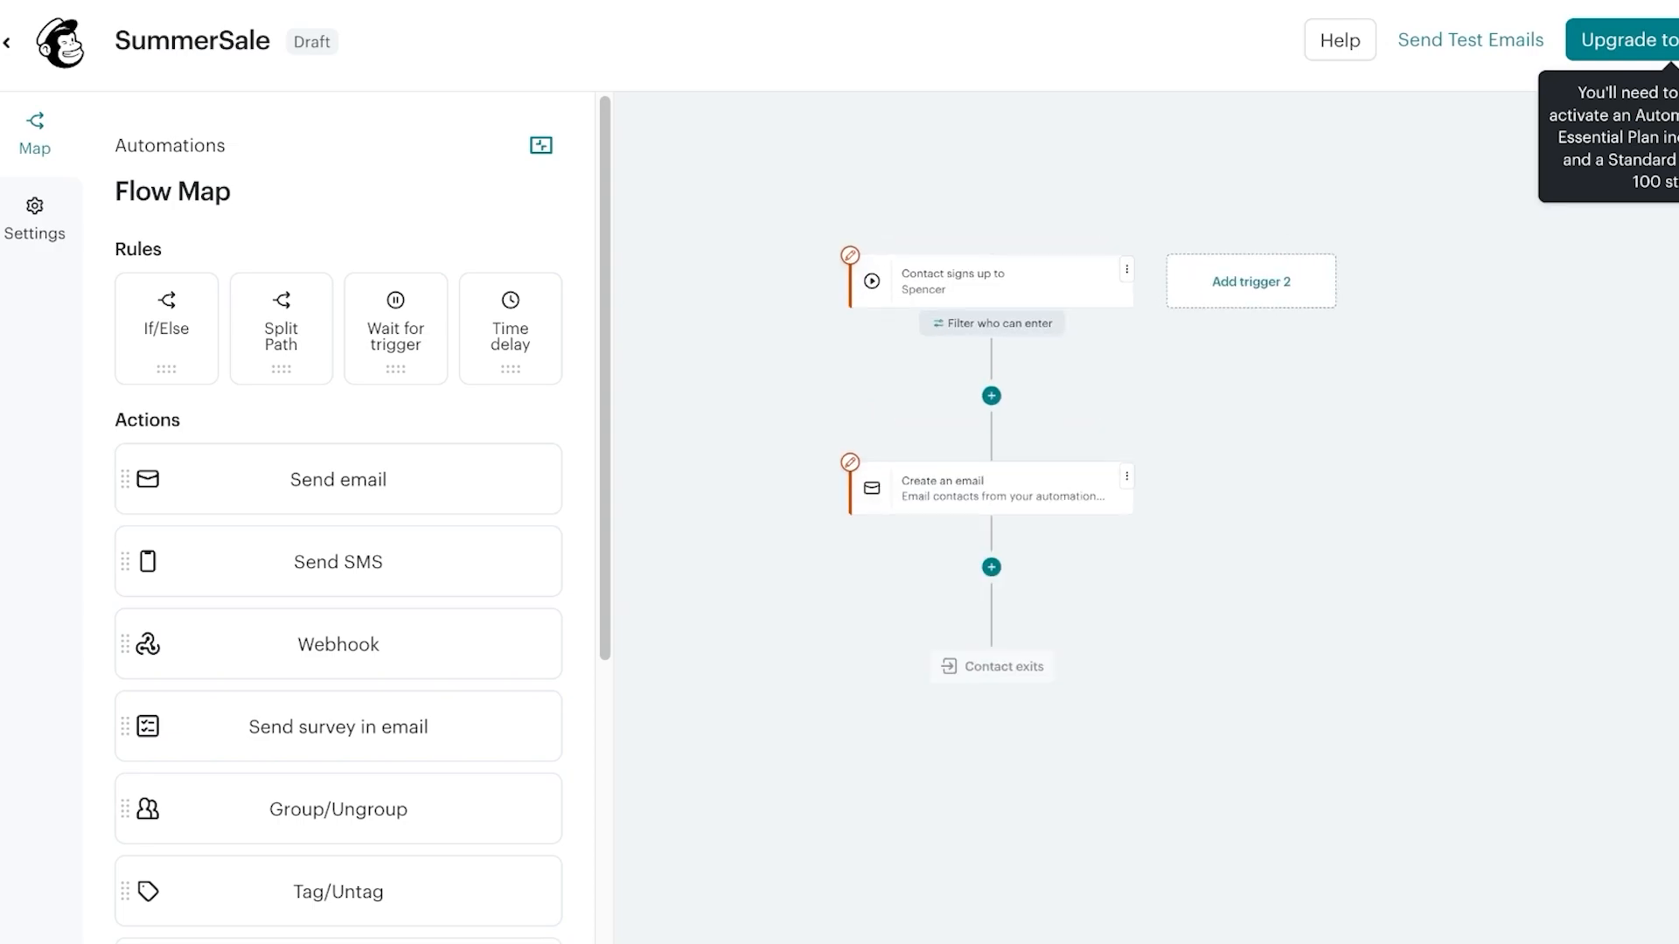
pyautogui.scroll(-2, 947, 386)
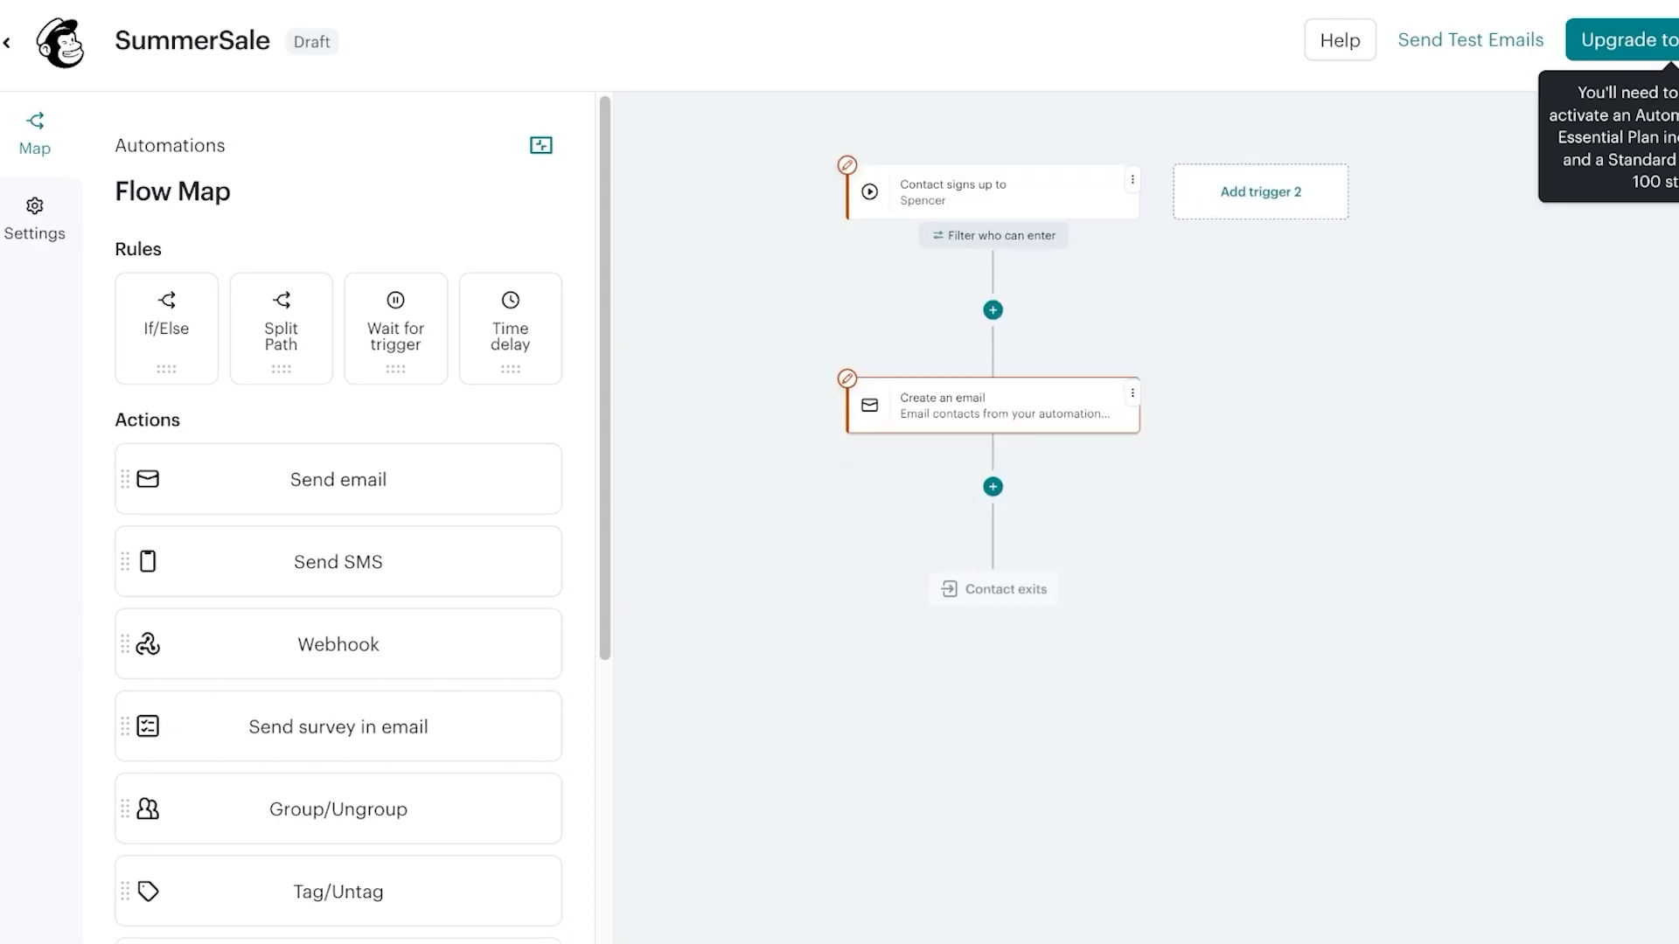
pyautogui.scroll(2, 960, 417)
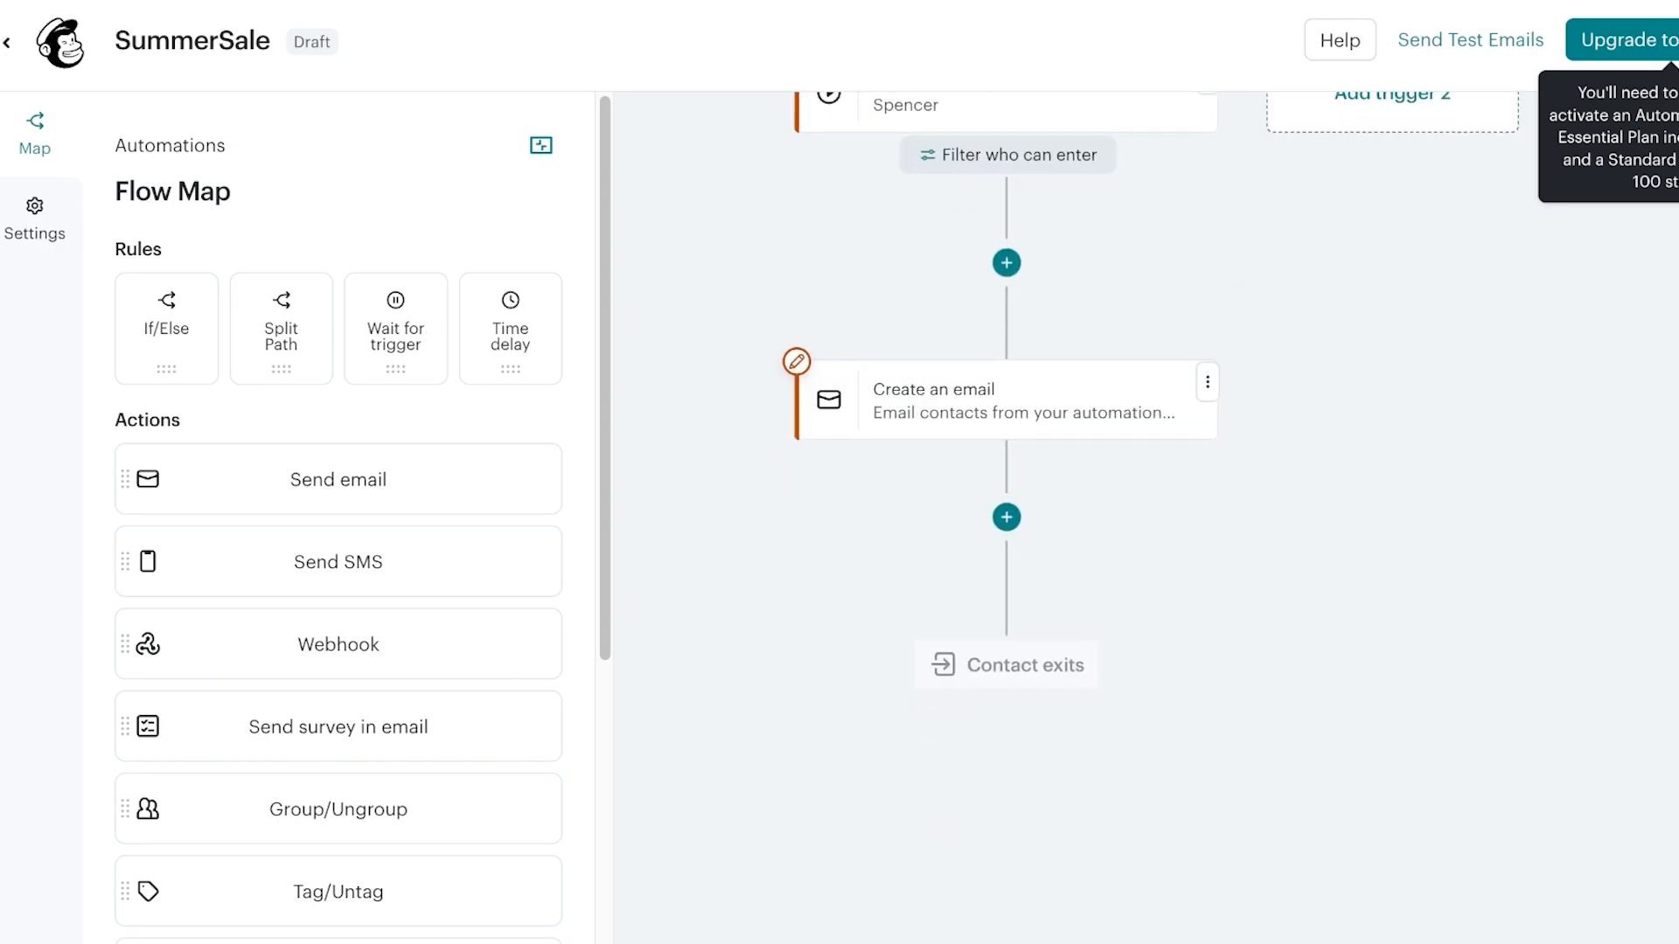
pyautogui.moveTo(960, 418); pyautogui.dragTo(950, 507)
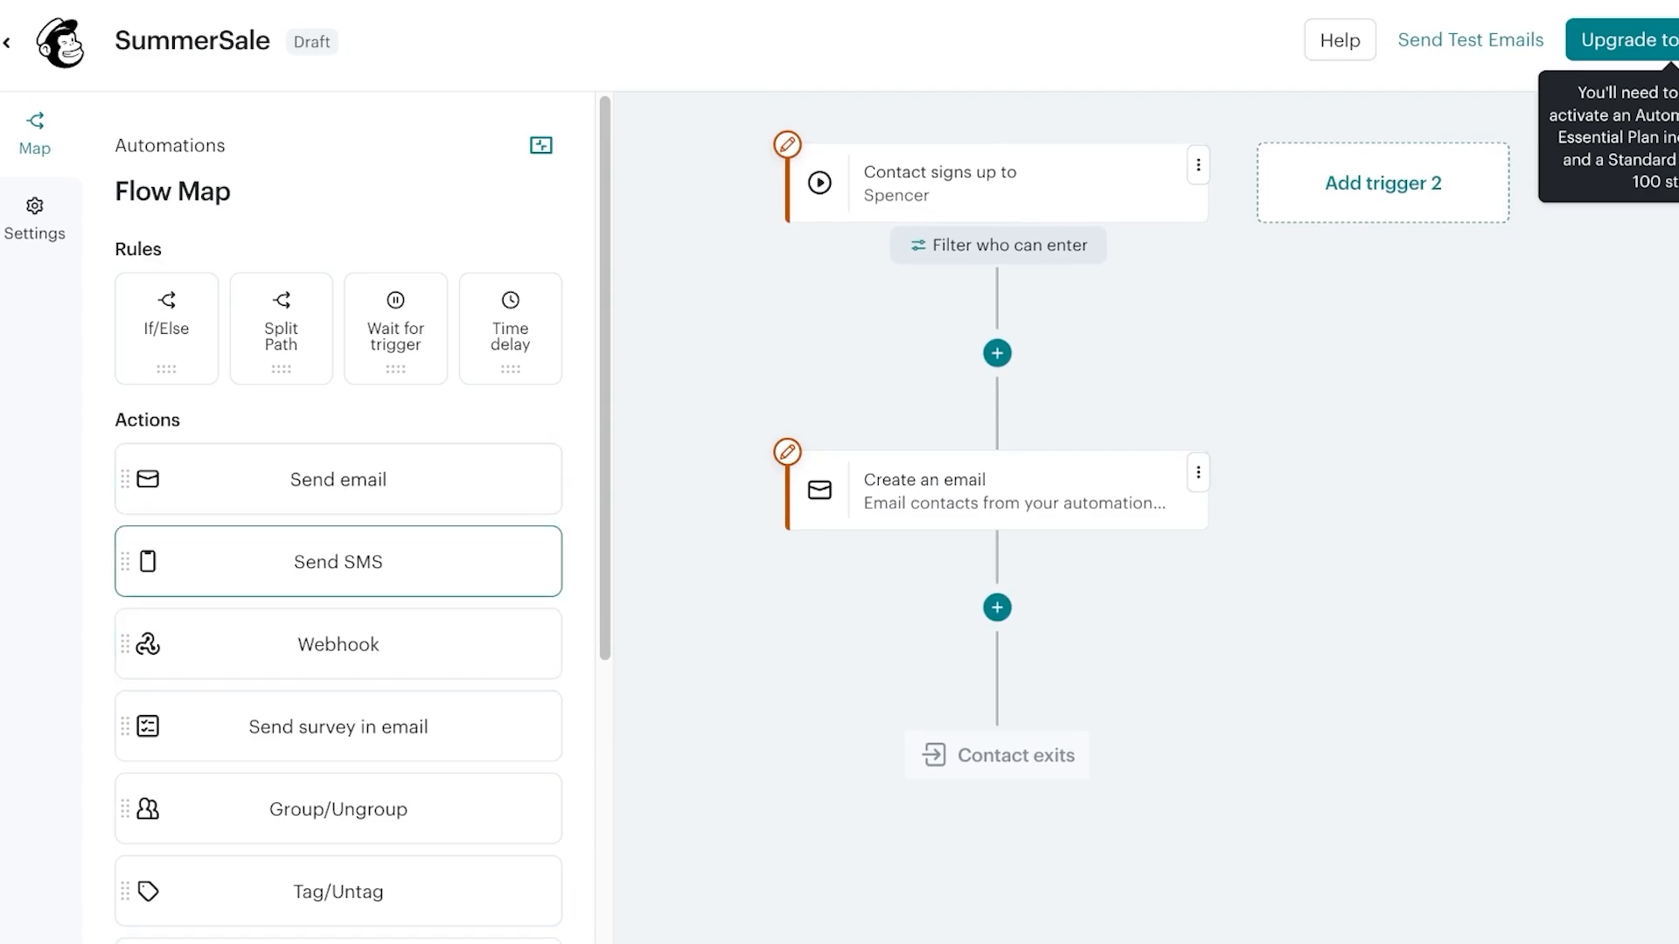
pyautogui.scroll(-5, 338, 577)
pyautogui.scroll(5, 338, 577)
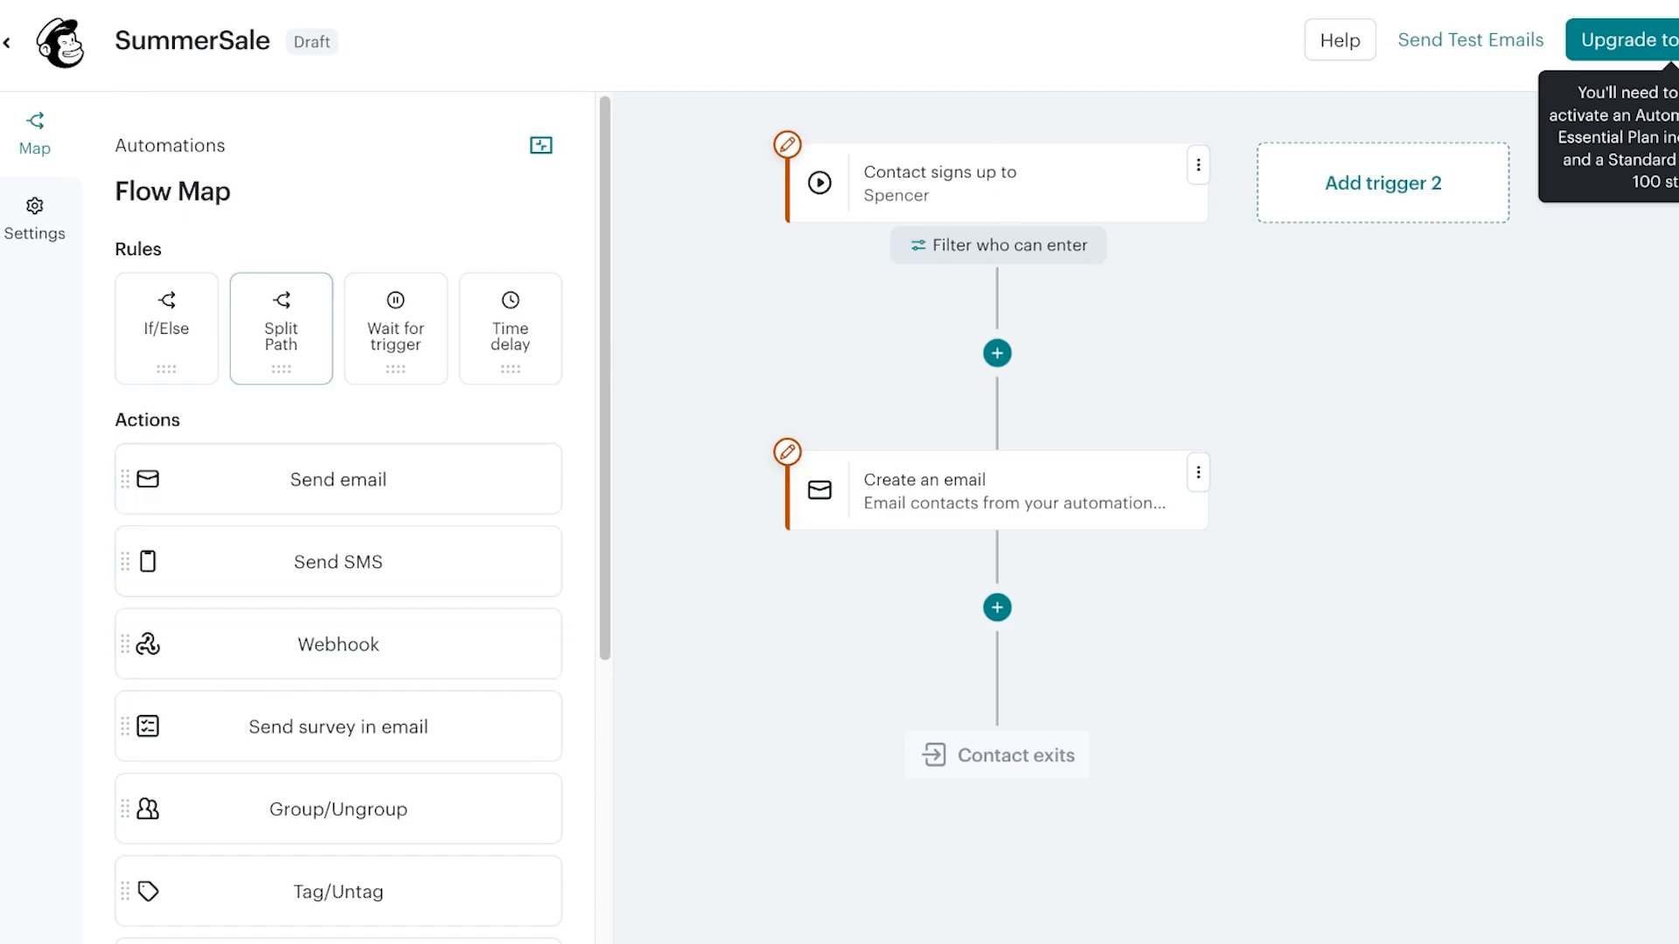
# Add a Time delay of 3 days below the email step and save it
pyautogui.moveTo(510, 328); pyautogui.dragTo(997, 605)
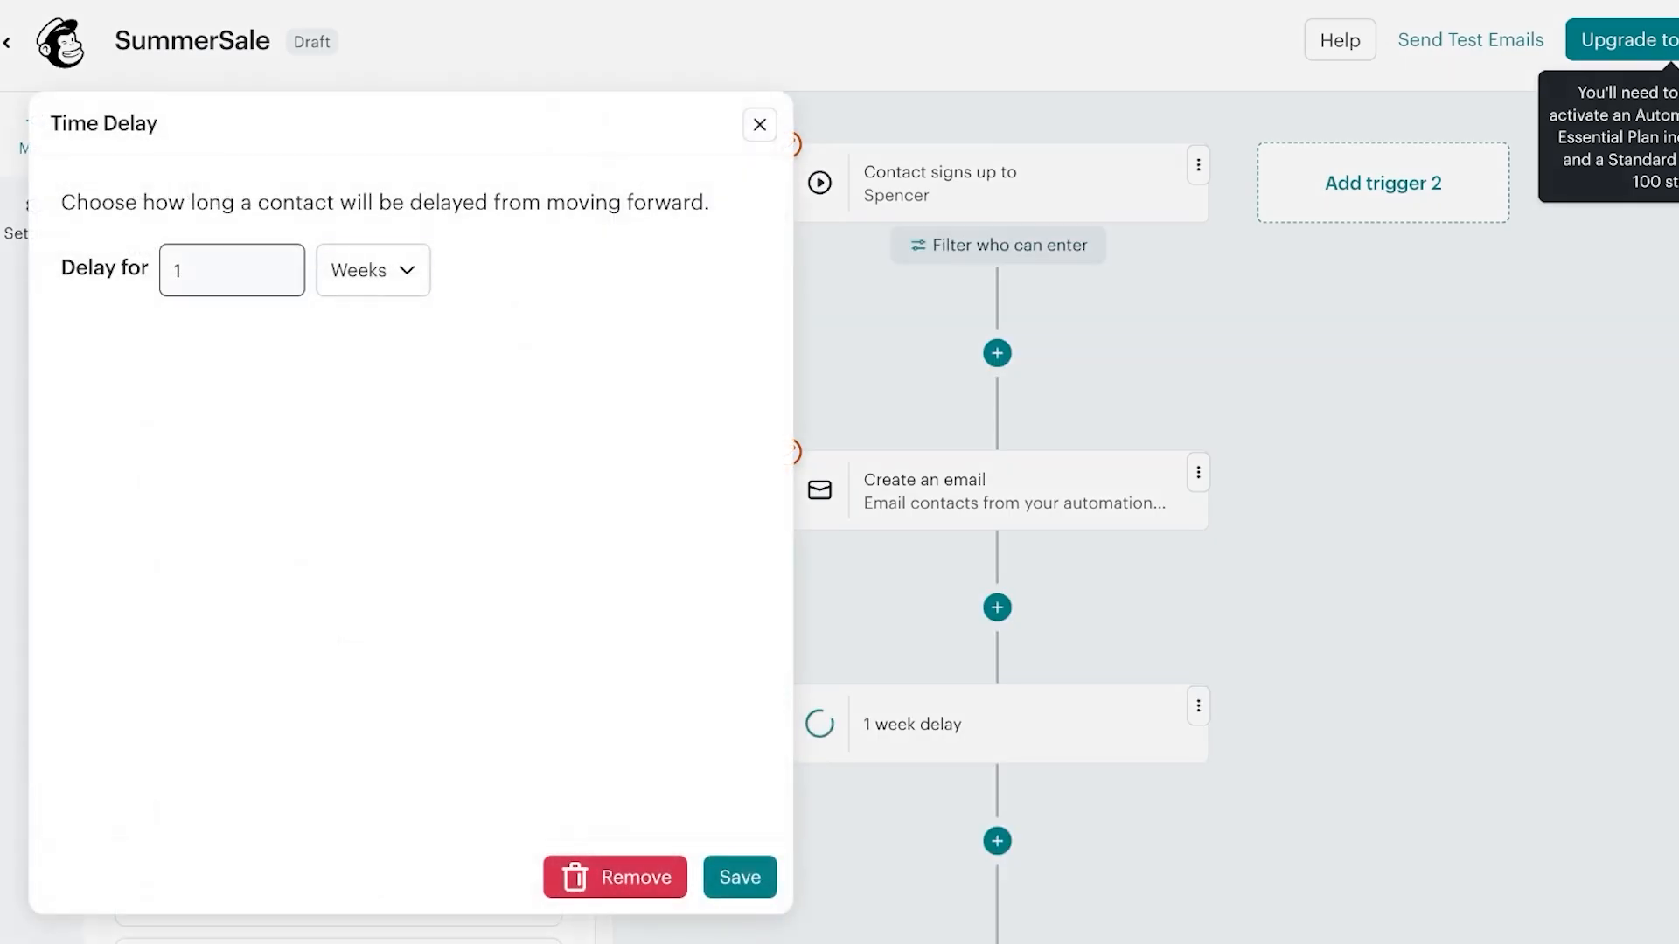
pyautogui.click(374, 270)
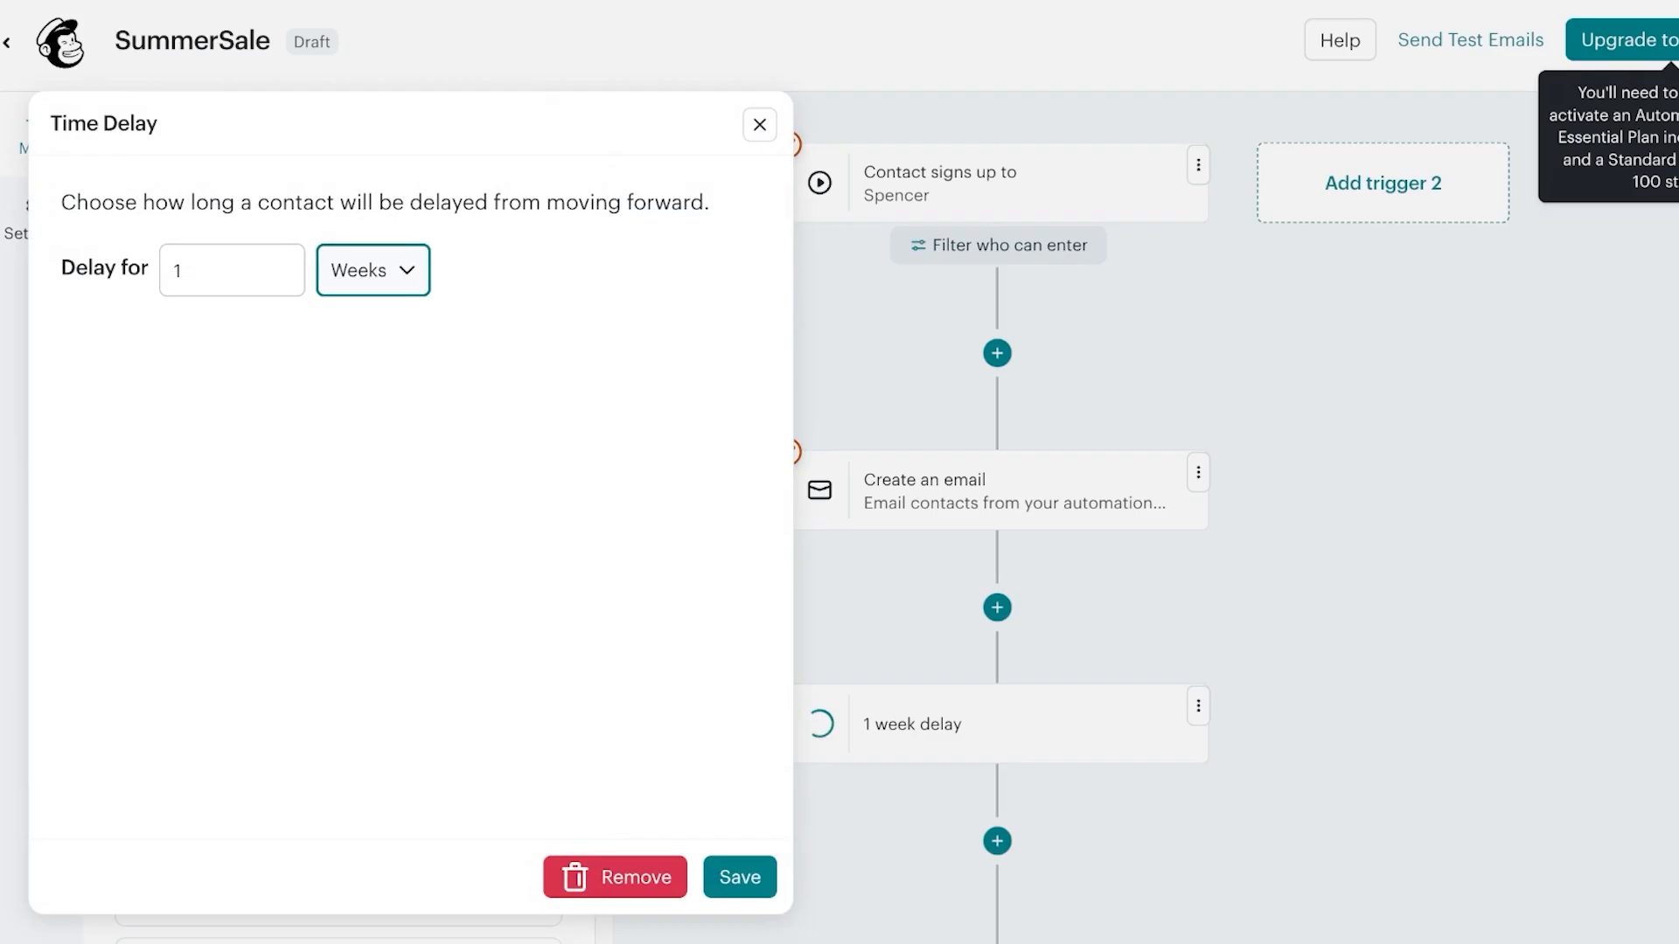
pyautogui.click(359, 241)
pyautogui.click(232, 271)
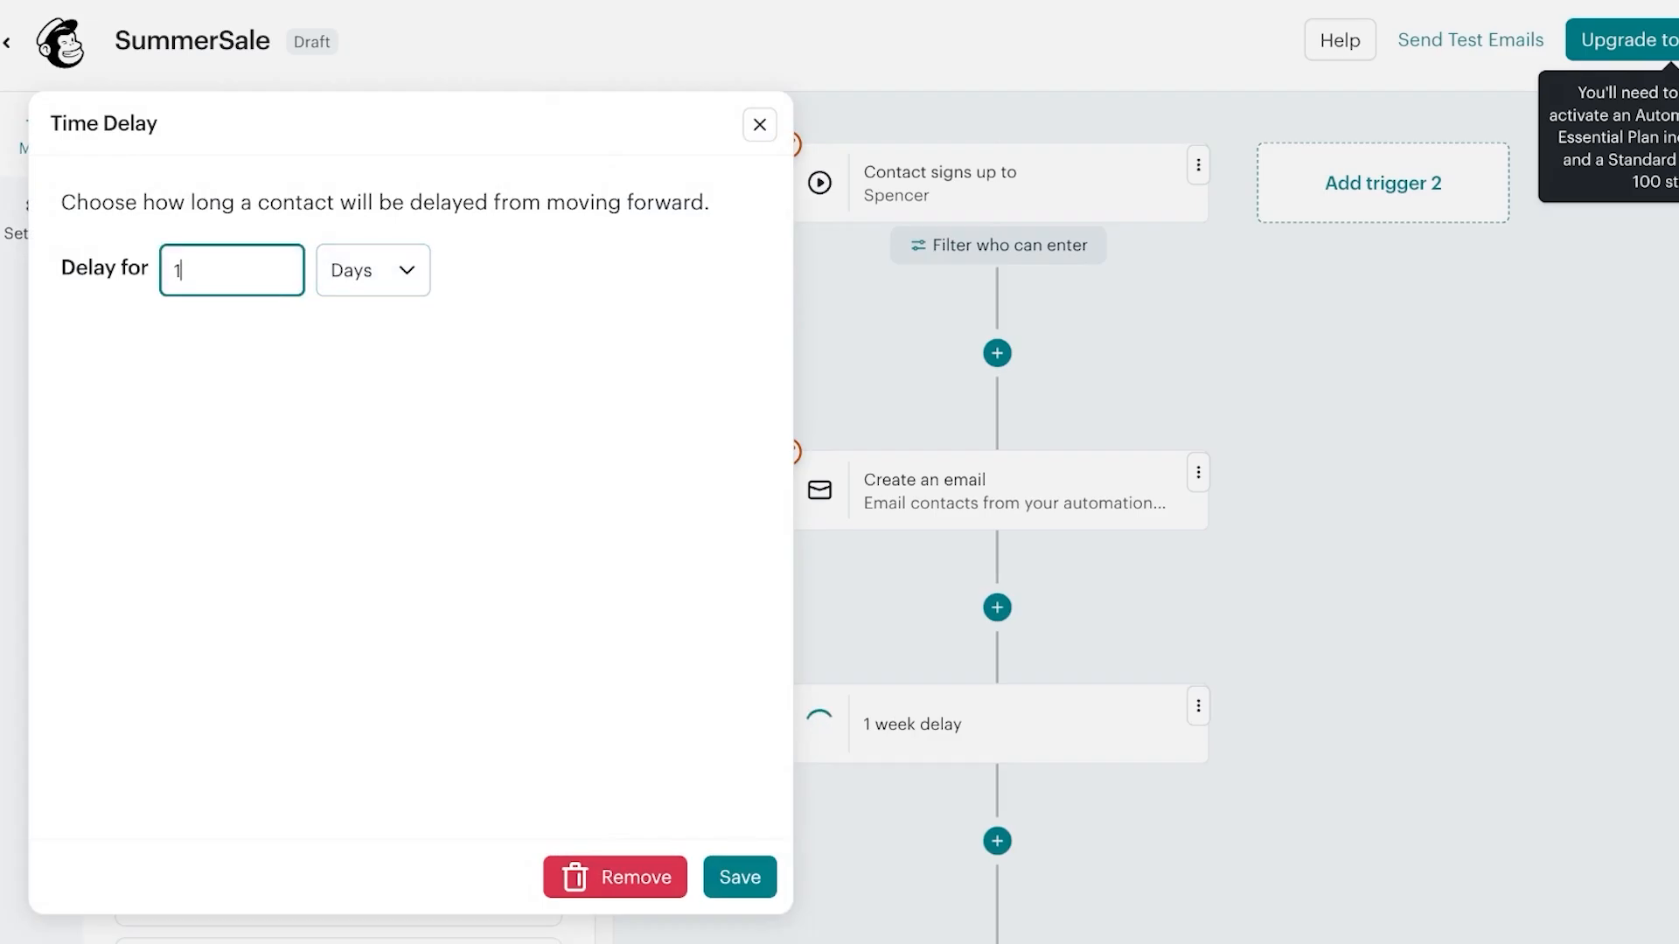
pyautogui.press('BackSpace')
pyautogui.write('3')
pyautogui.click(740, 877)
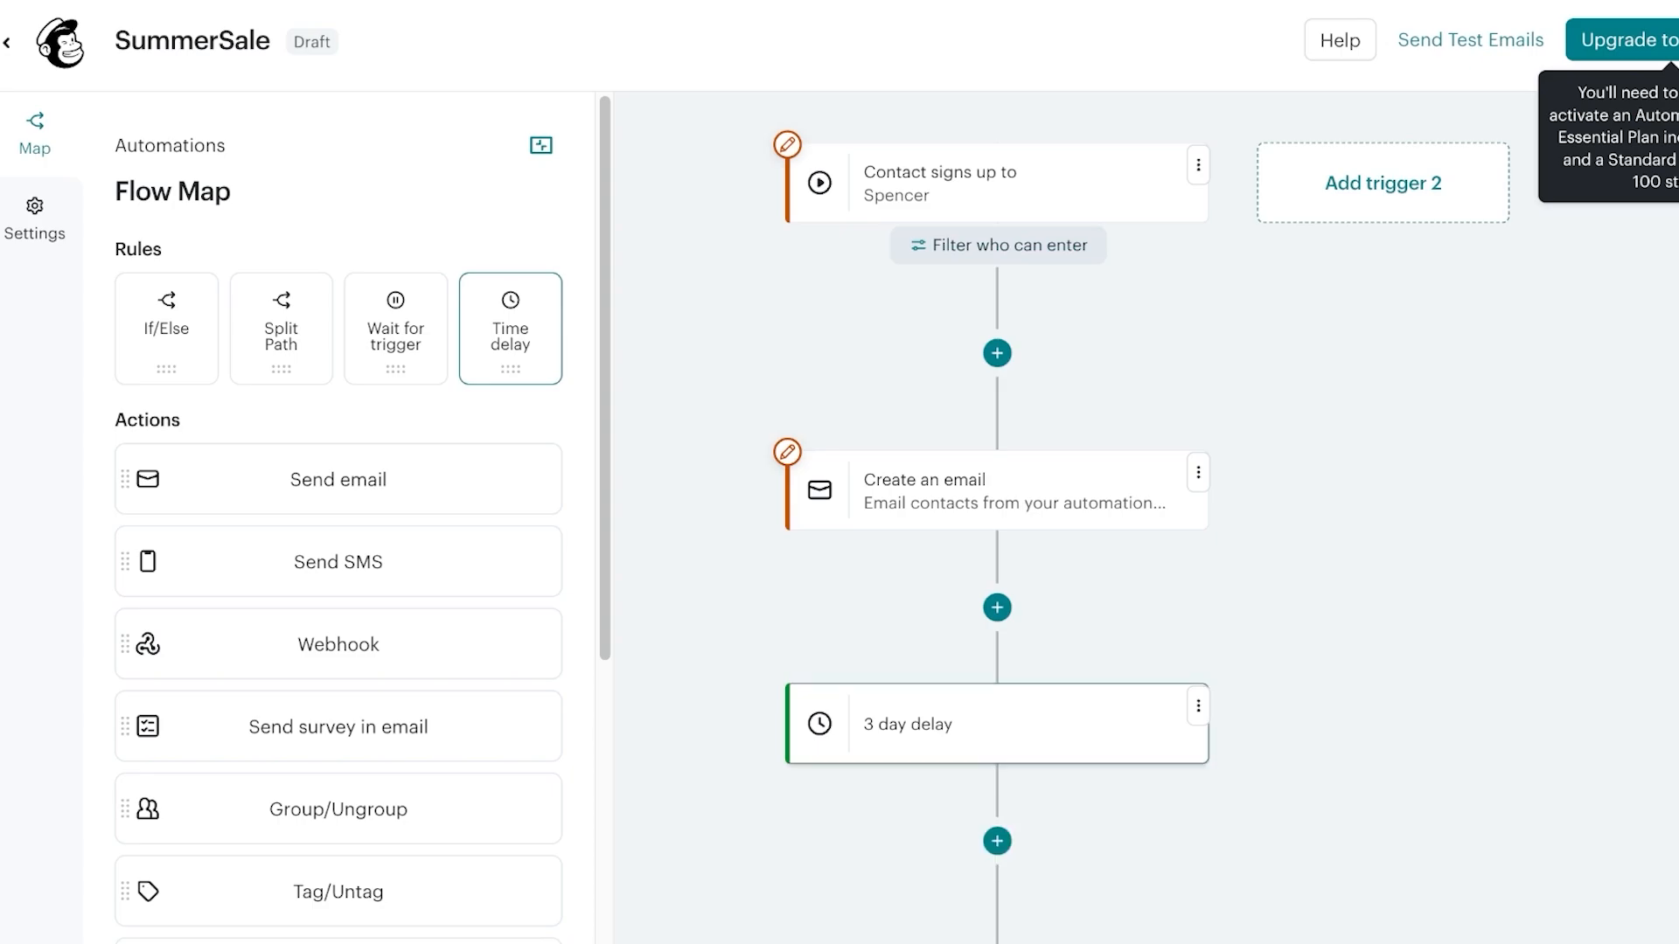
pyautogui.moveTo(1289, 658); pyautogui.dragTo(1304, 387)
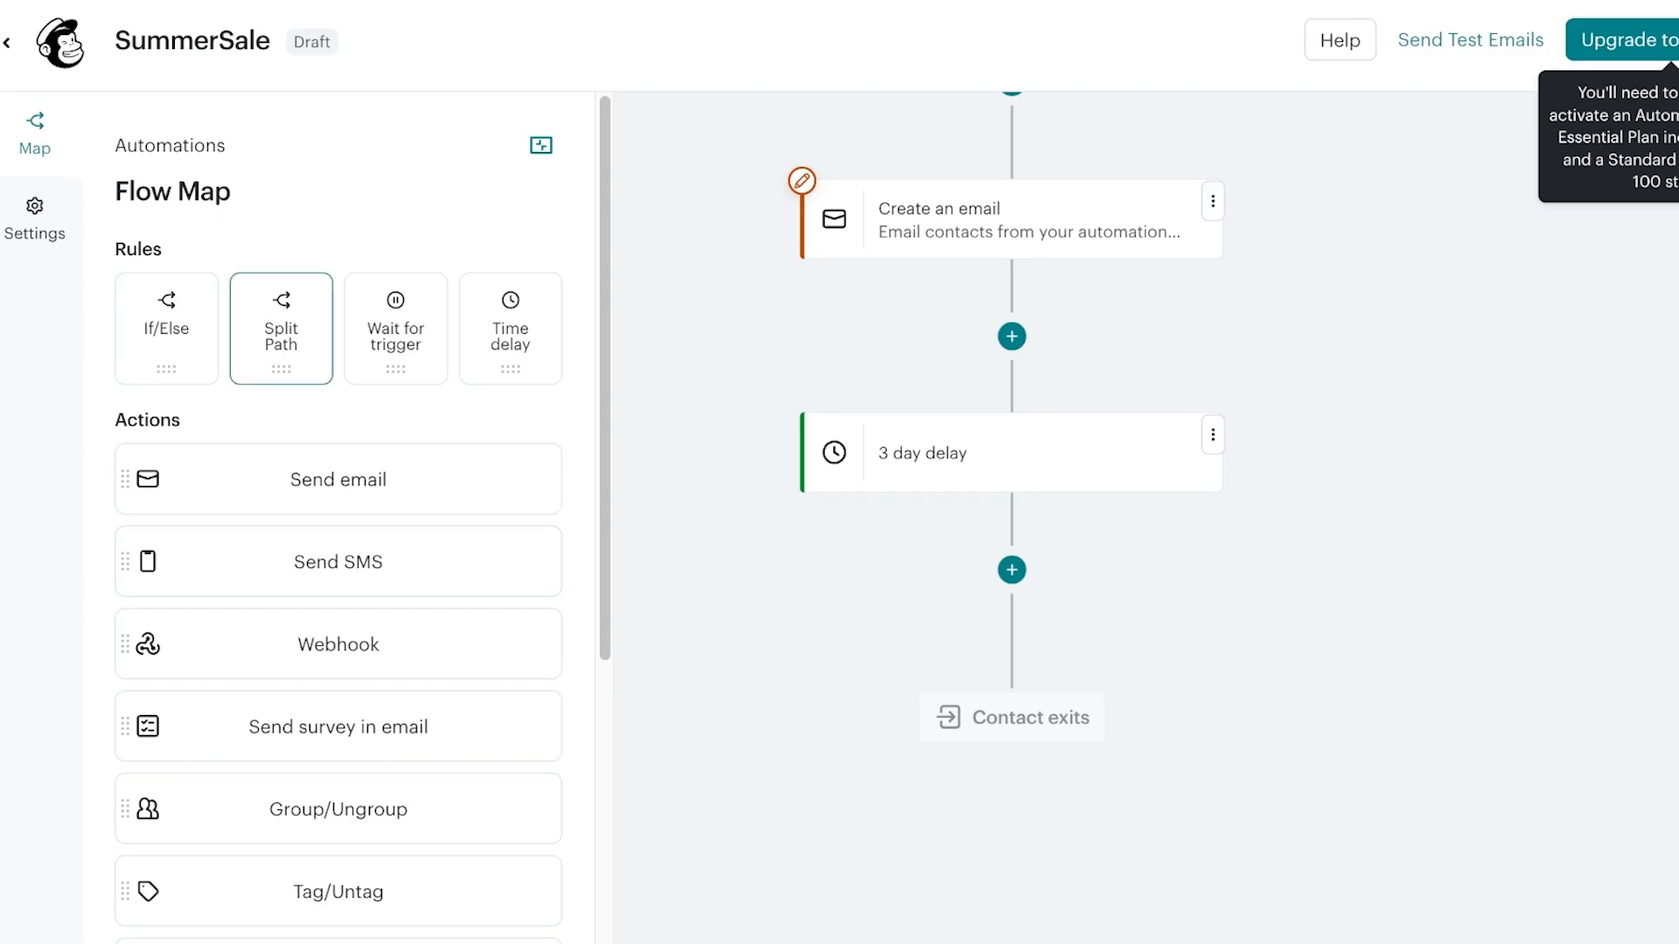
# Add an If/Else after the delay with the condition Email engagement is Often
pyautogui.moveTo(166, 329); pyautogui.dragTo(1012, 573)
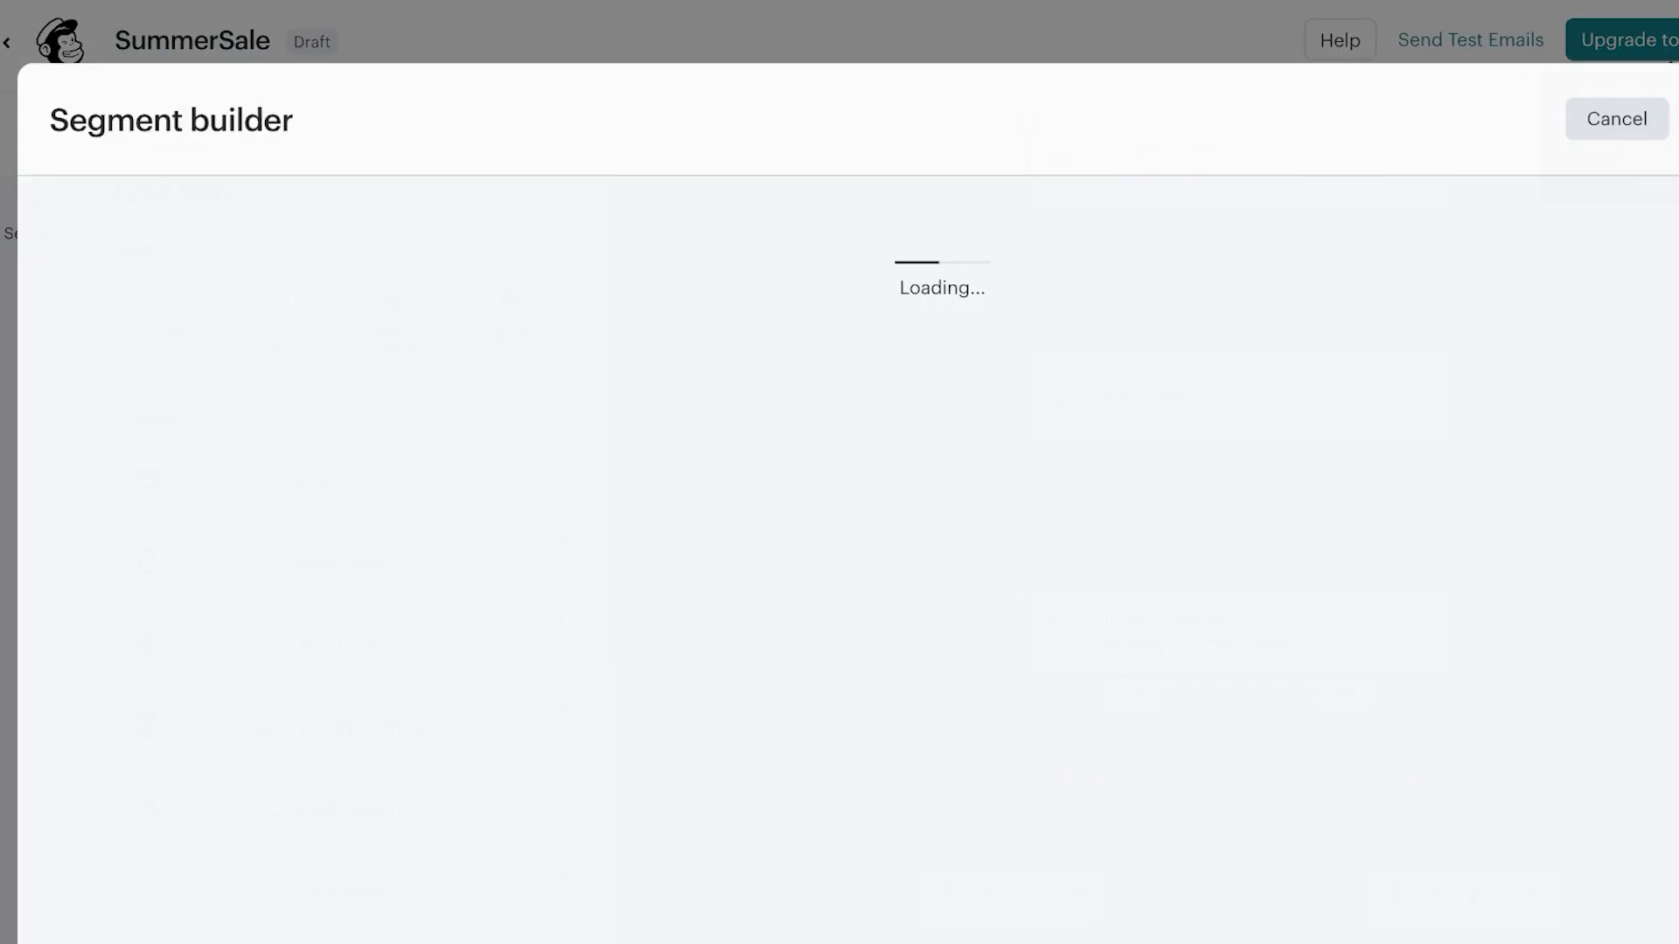
pyautogui.scroll(-1, 289, 577)
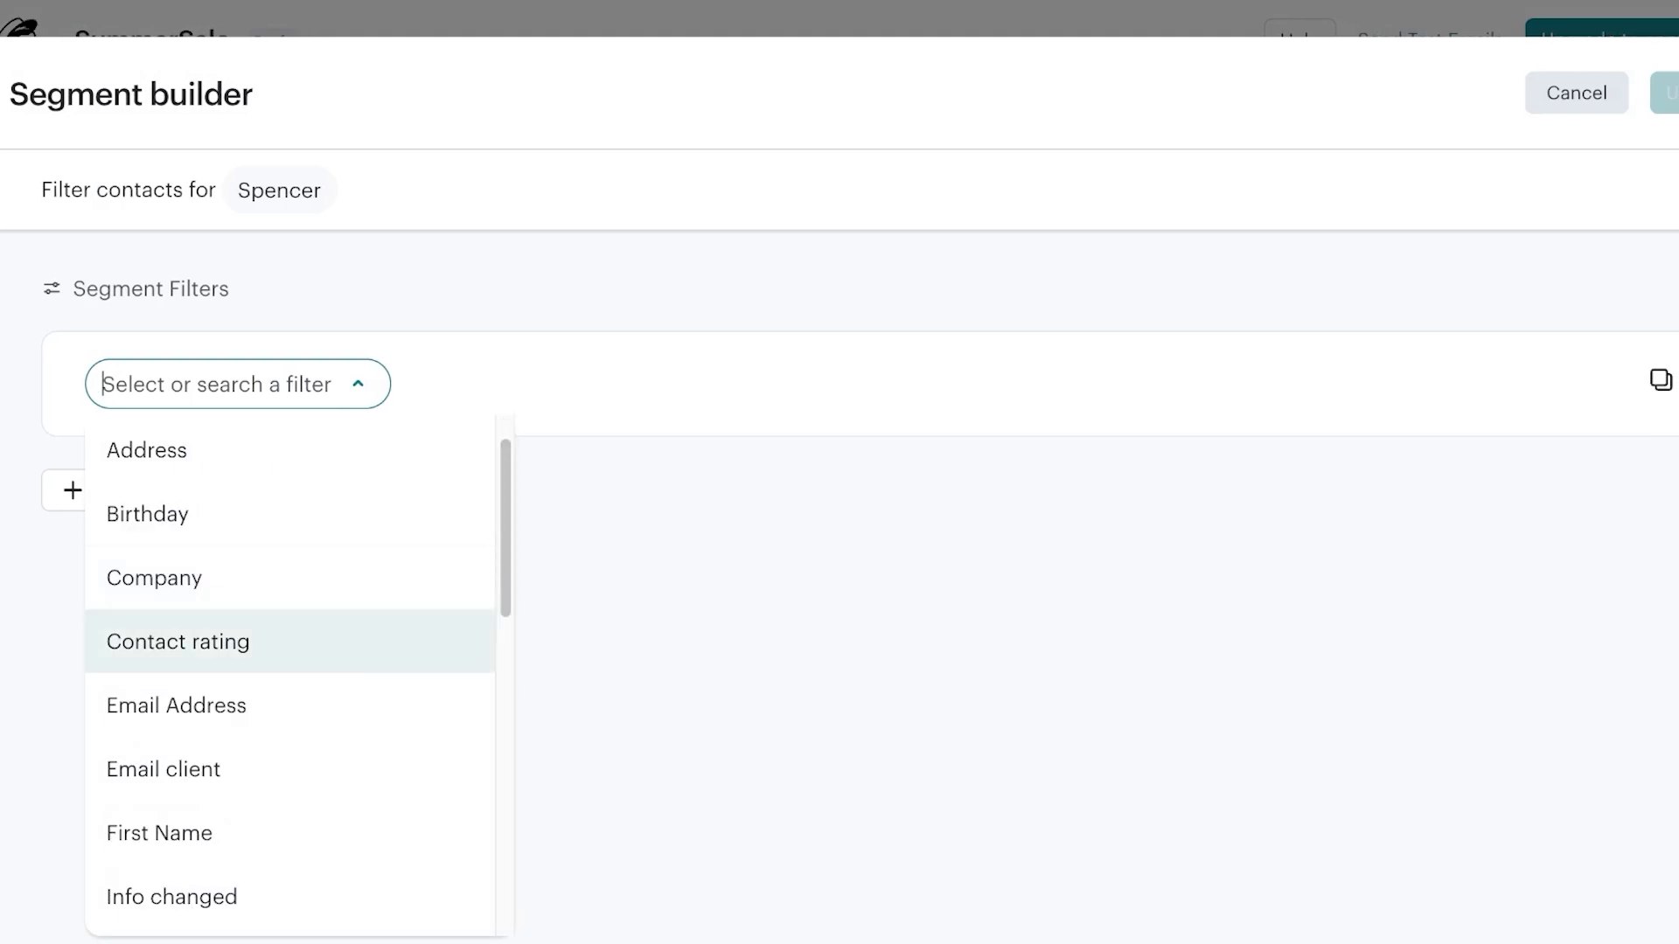
pyautogui.press('Down')
pyautogui.press('Down')
pyautogui.press('Down')
pyautogui.press('Down')
pyautogui.scroll(-6, 288, 844)
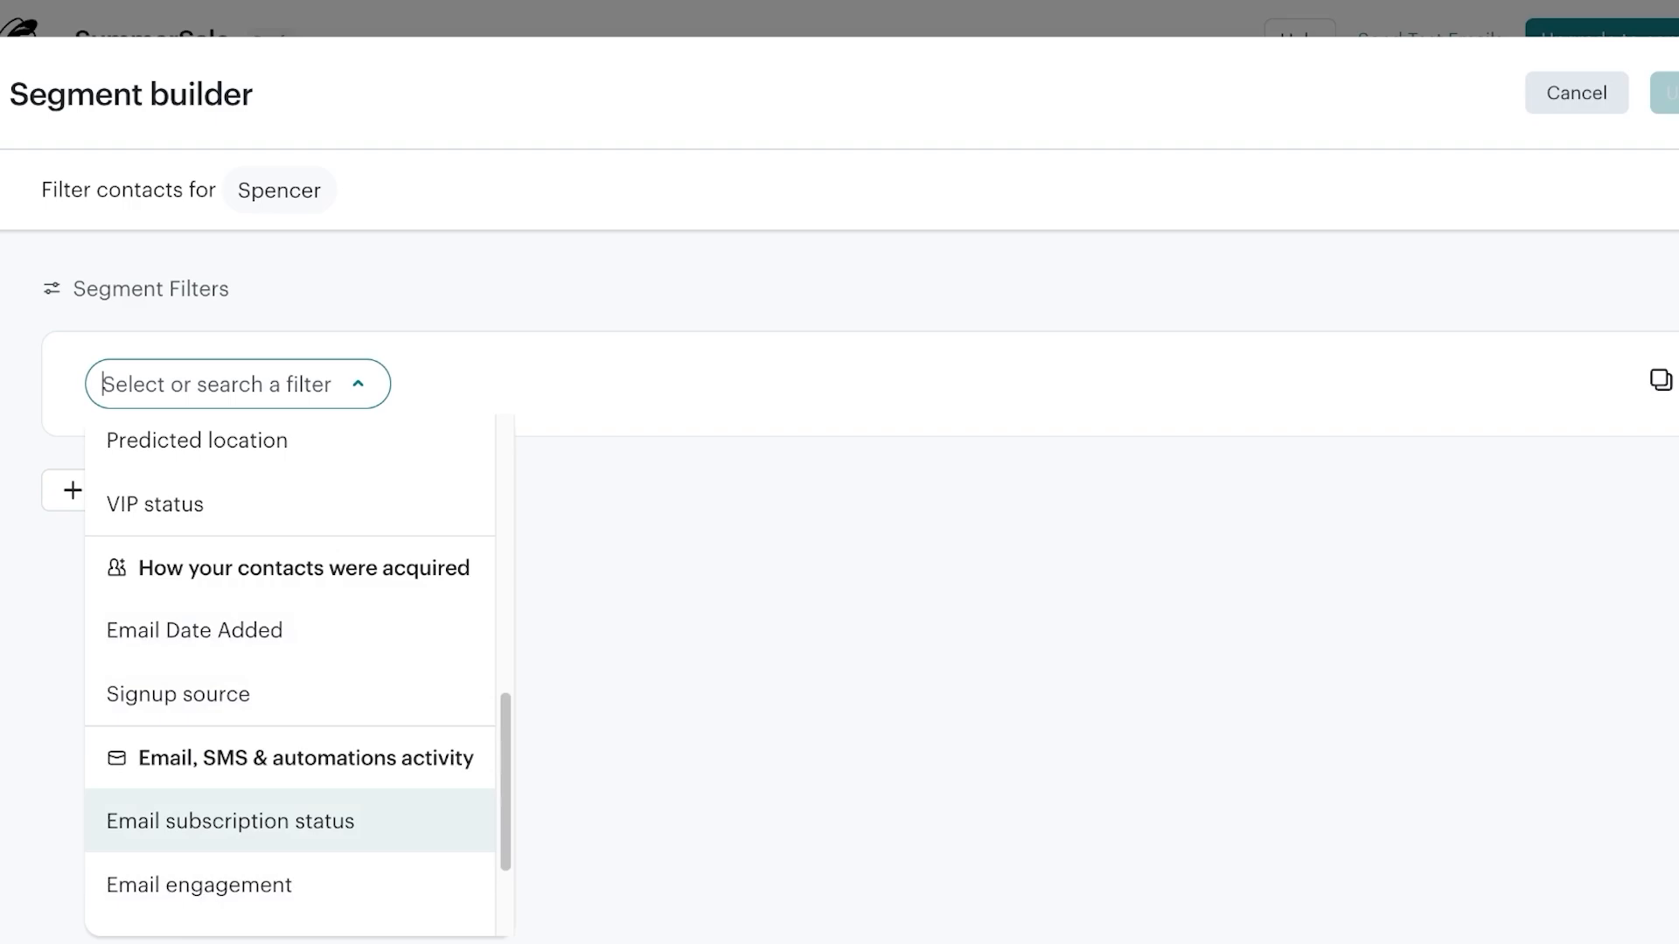
pyautogui.click(200, 885)
pyautogui.click(528, 385)
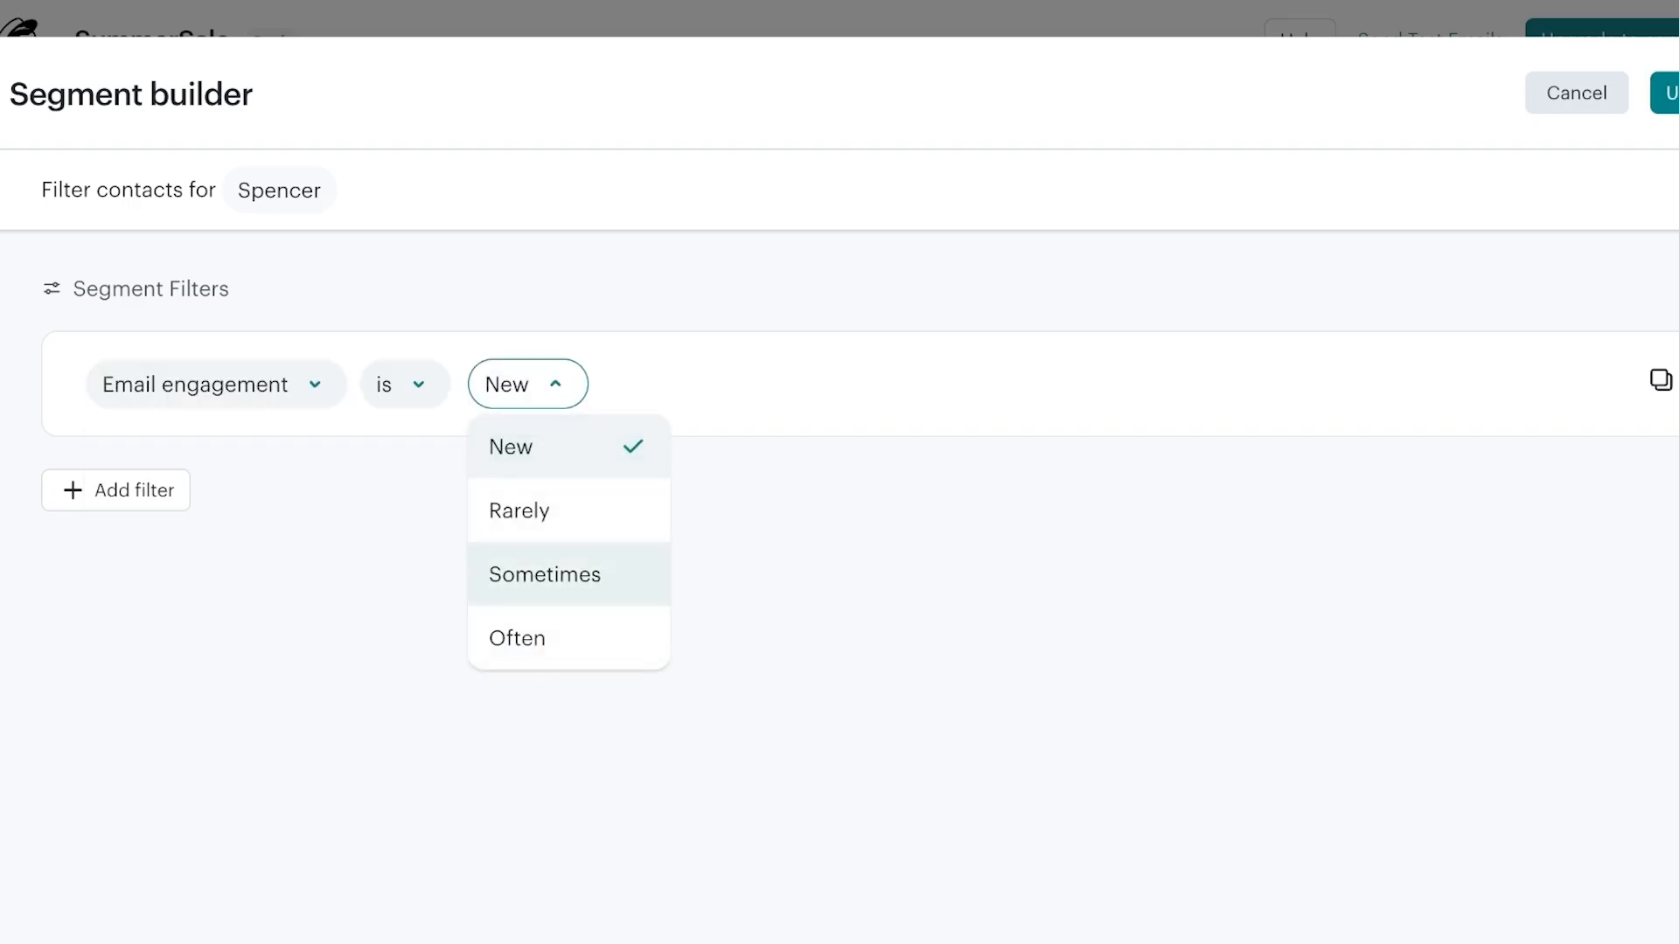
pyautogui.click(534, 639)
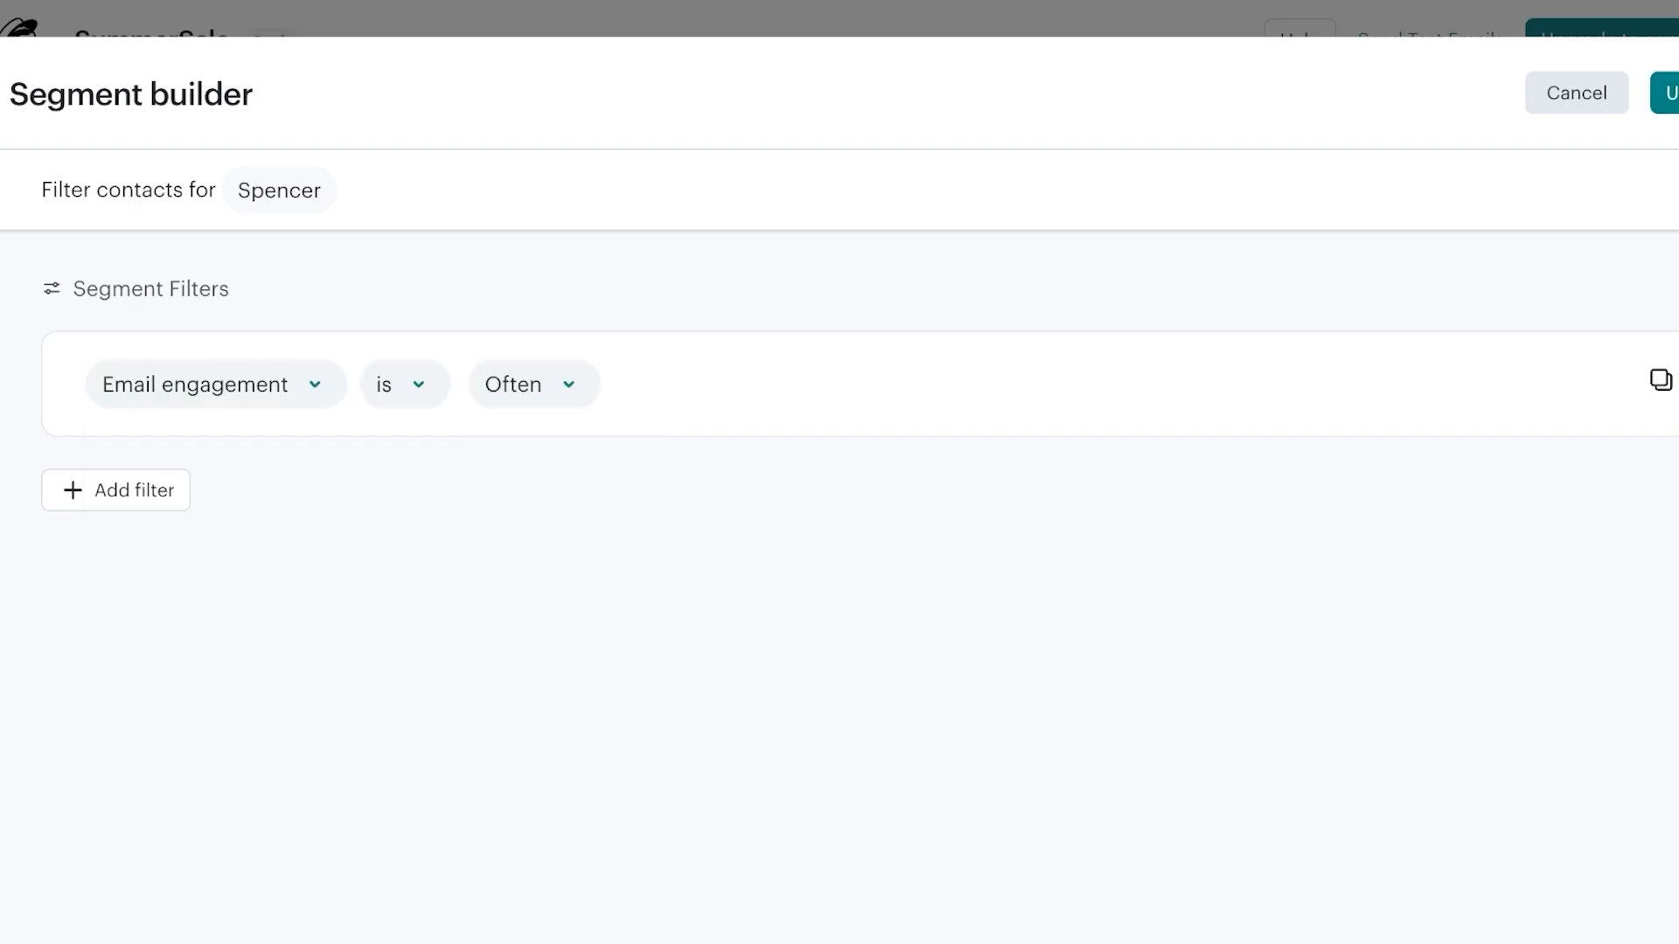
pyautogui.click(1666, 93)
pyautogui.scroll(-3, 1125, 516)
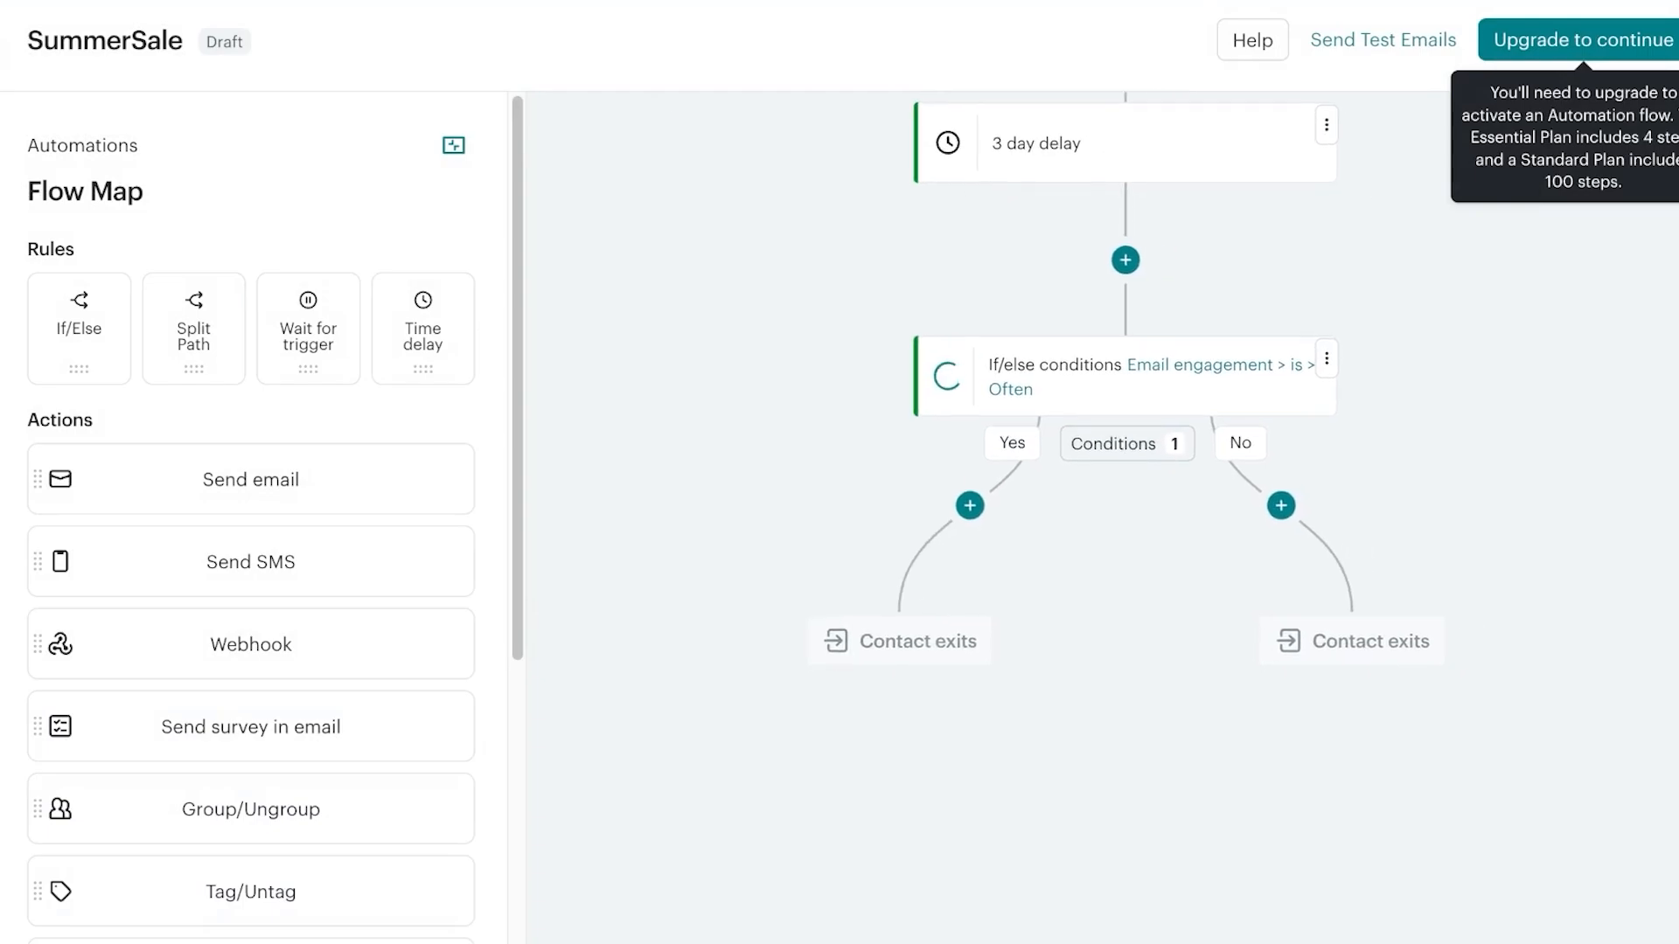
# Drag a Send email action onto the If/Else Yes branch's Add a step slot
pyautogui.scroll(3, 1281, 463)
pyautogui.scroll(-3, 1281, 464)
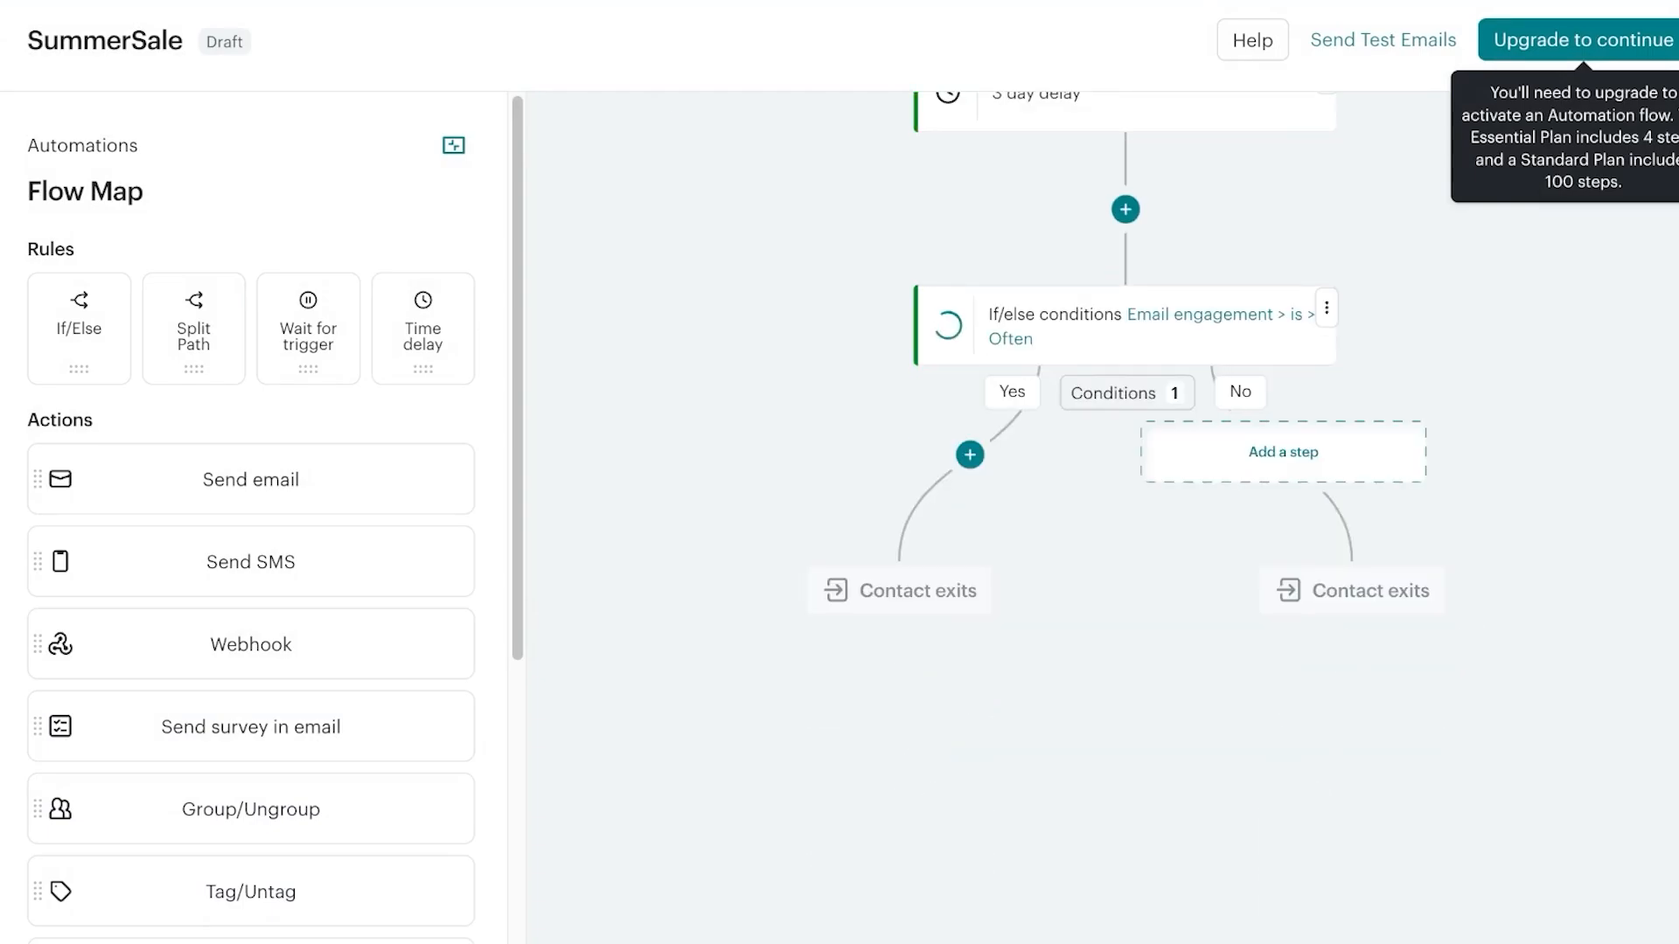
pyautogui.click(251, 479)
pyautogui.click(251, 479)
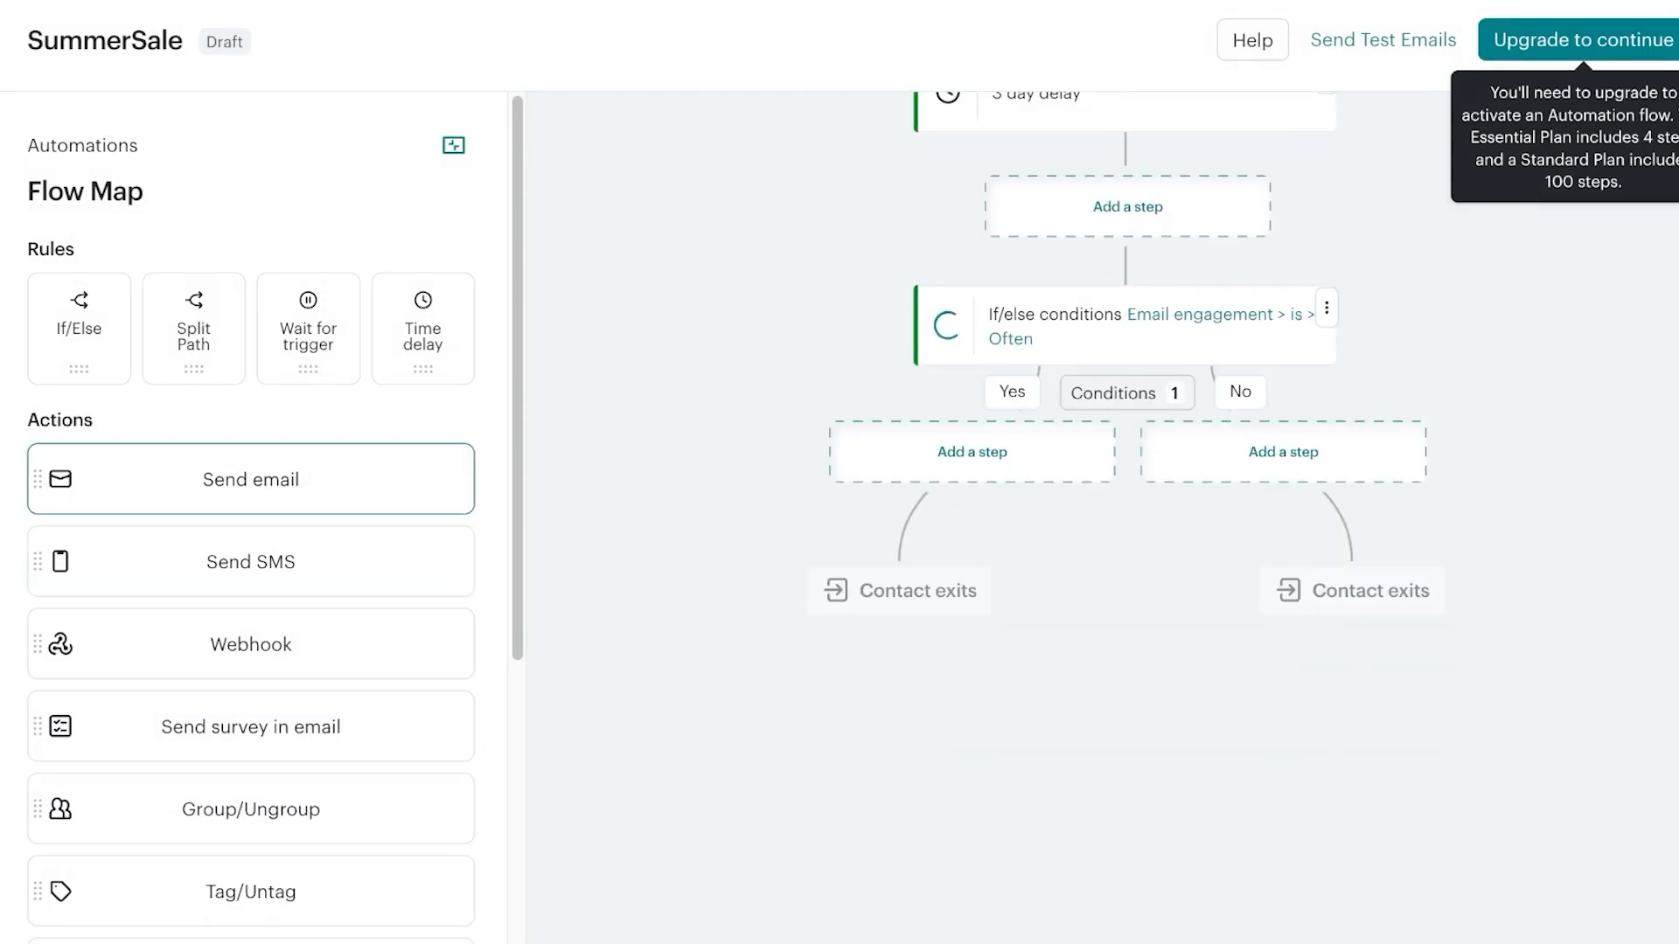
pyautogui.moveTo(251, 479); pyautogui.dragTo(972, 453)
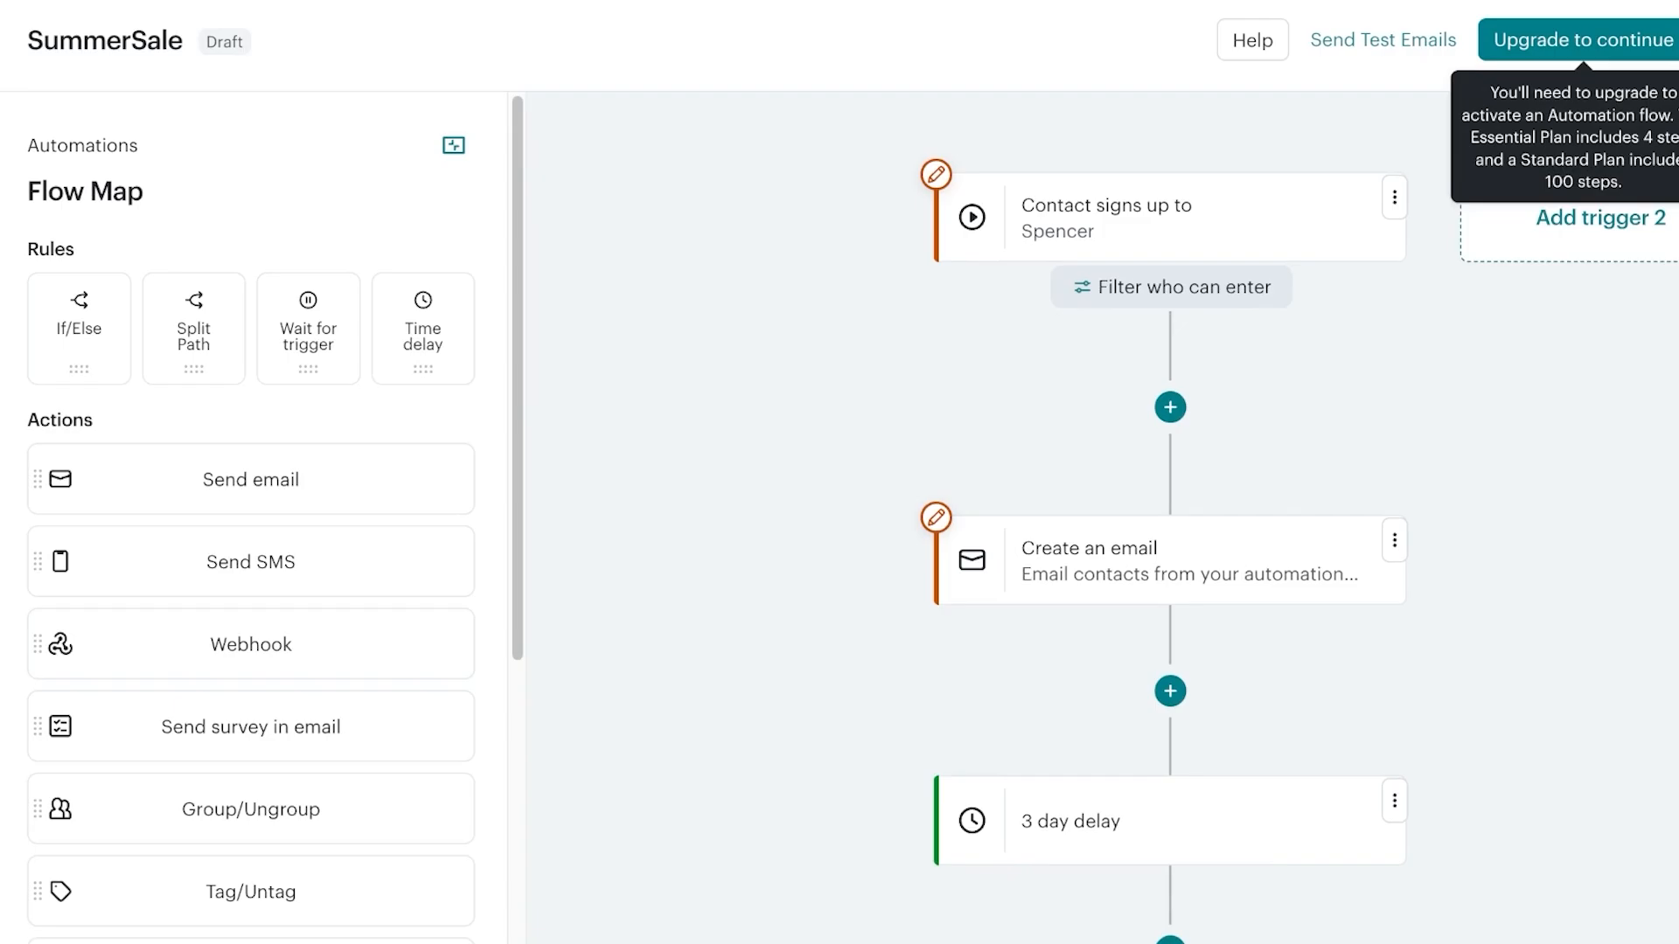
# Review the If/Else step's current conditions summary
pyautogui.scroll(1, 1172, 187)
pyautogui.click(1171, 188)
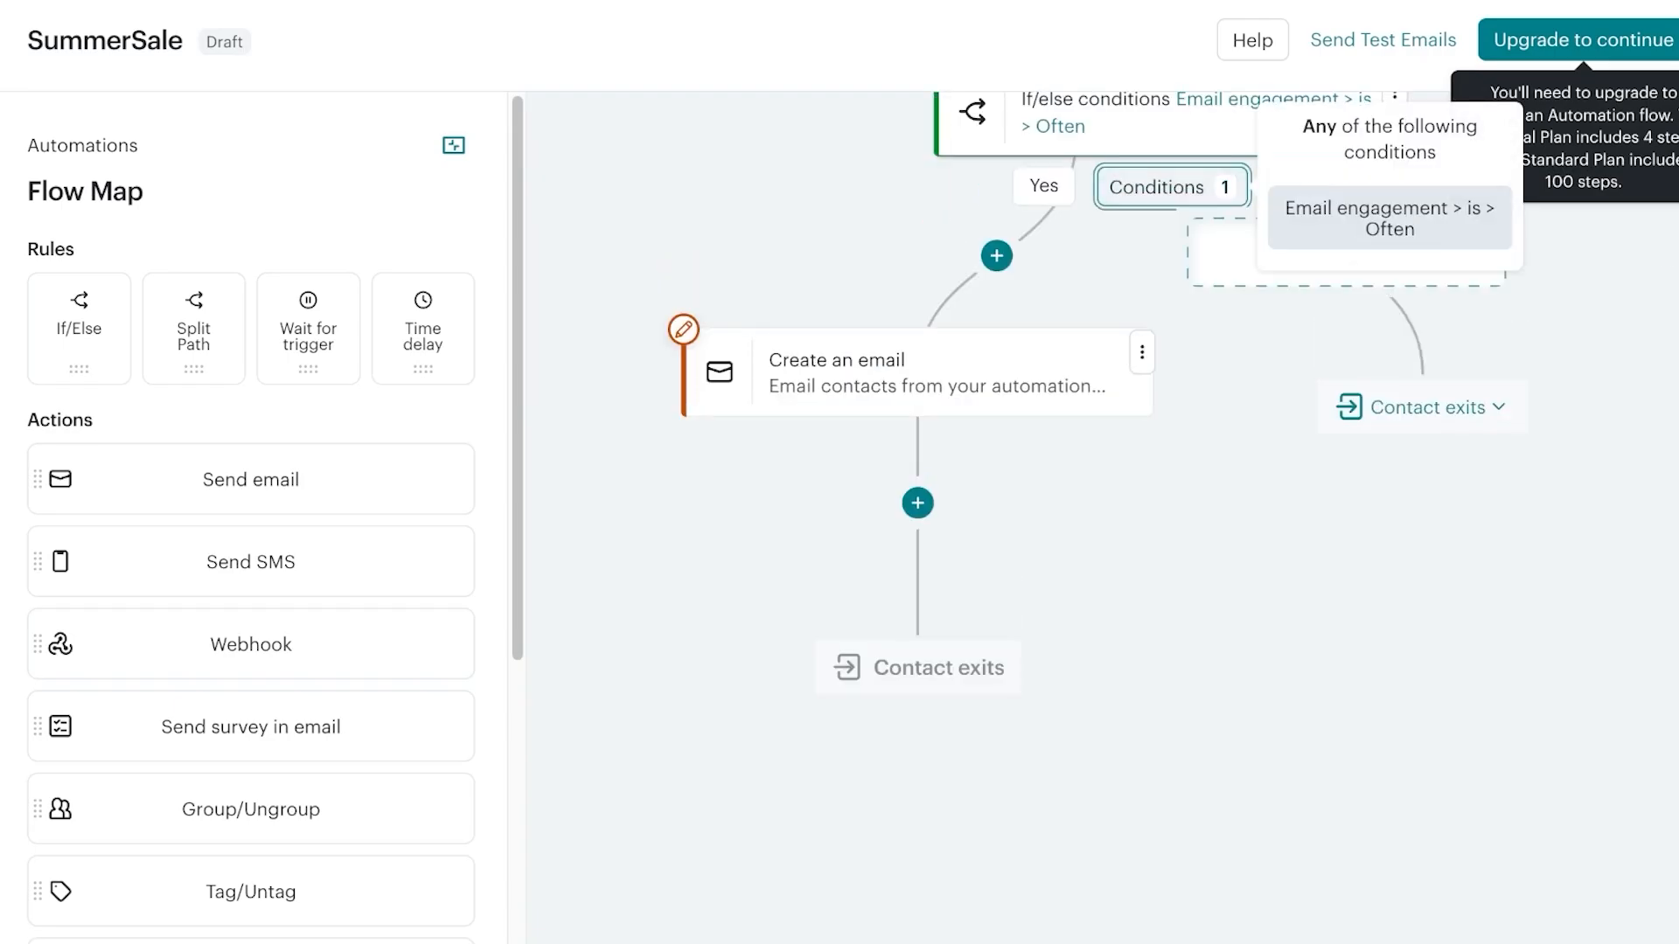
pyautogui.click(840, 218)
pyautogui.scroll(1, 839, 218)
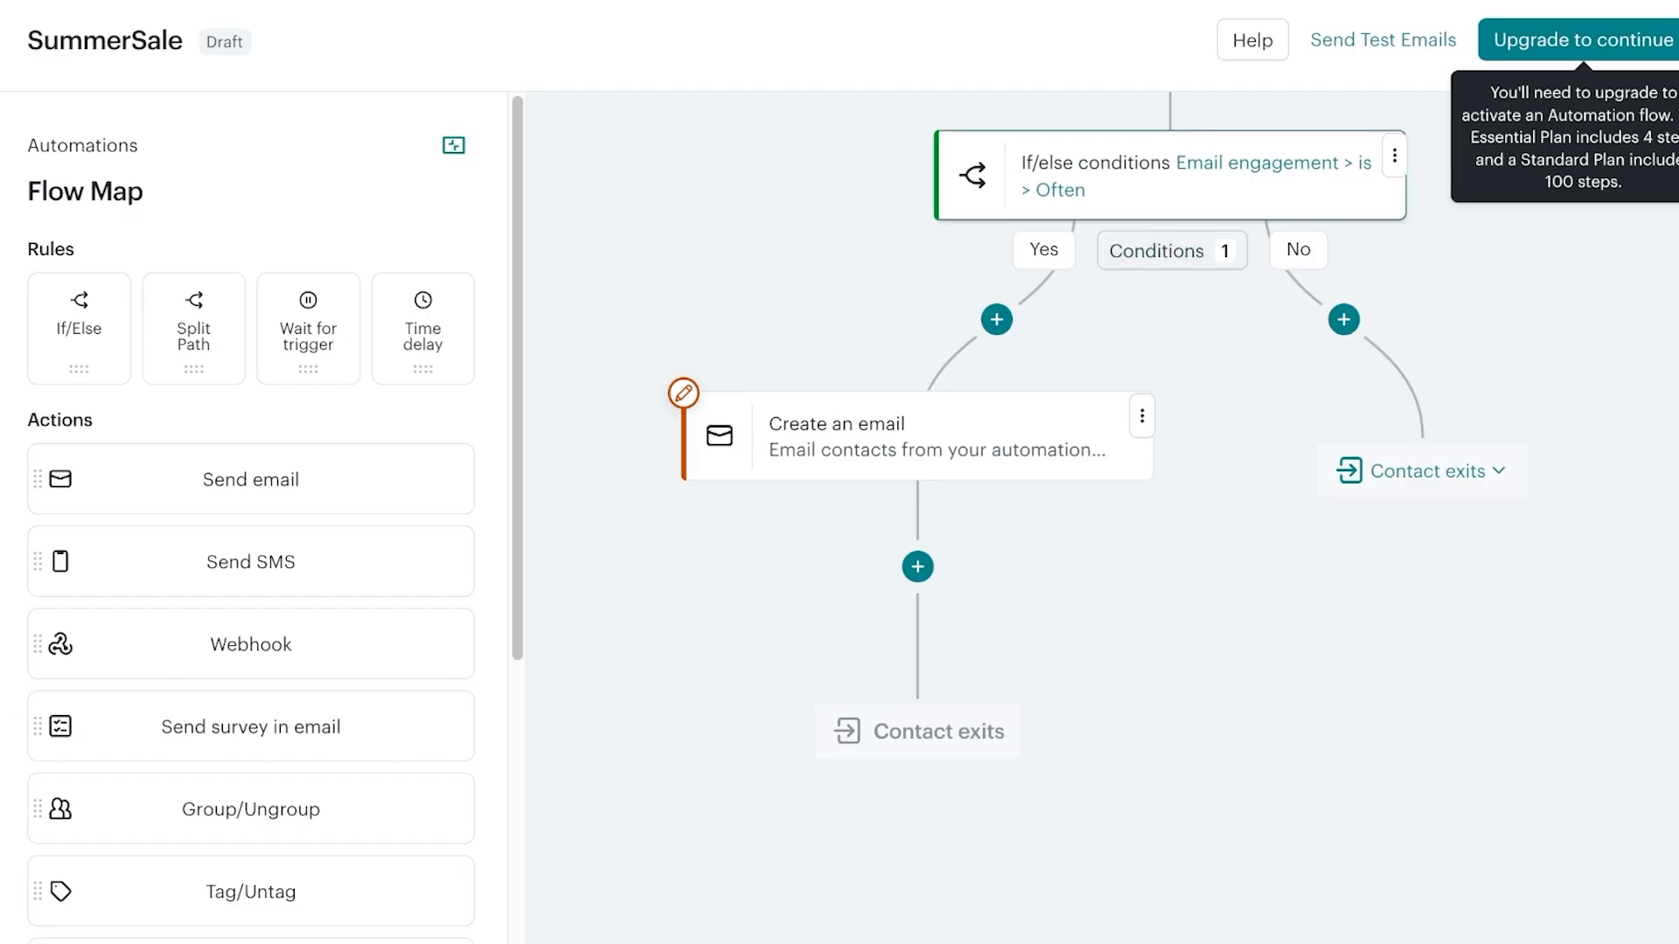
# Change the If/Else condition to Email interaction opened Any Campaigns sent within the last 7 days
pyautogui.click(1395, 155)
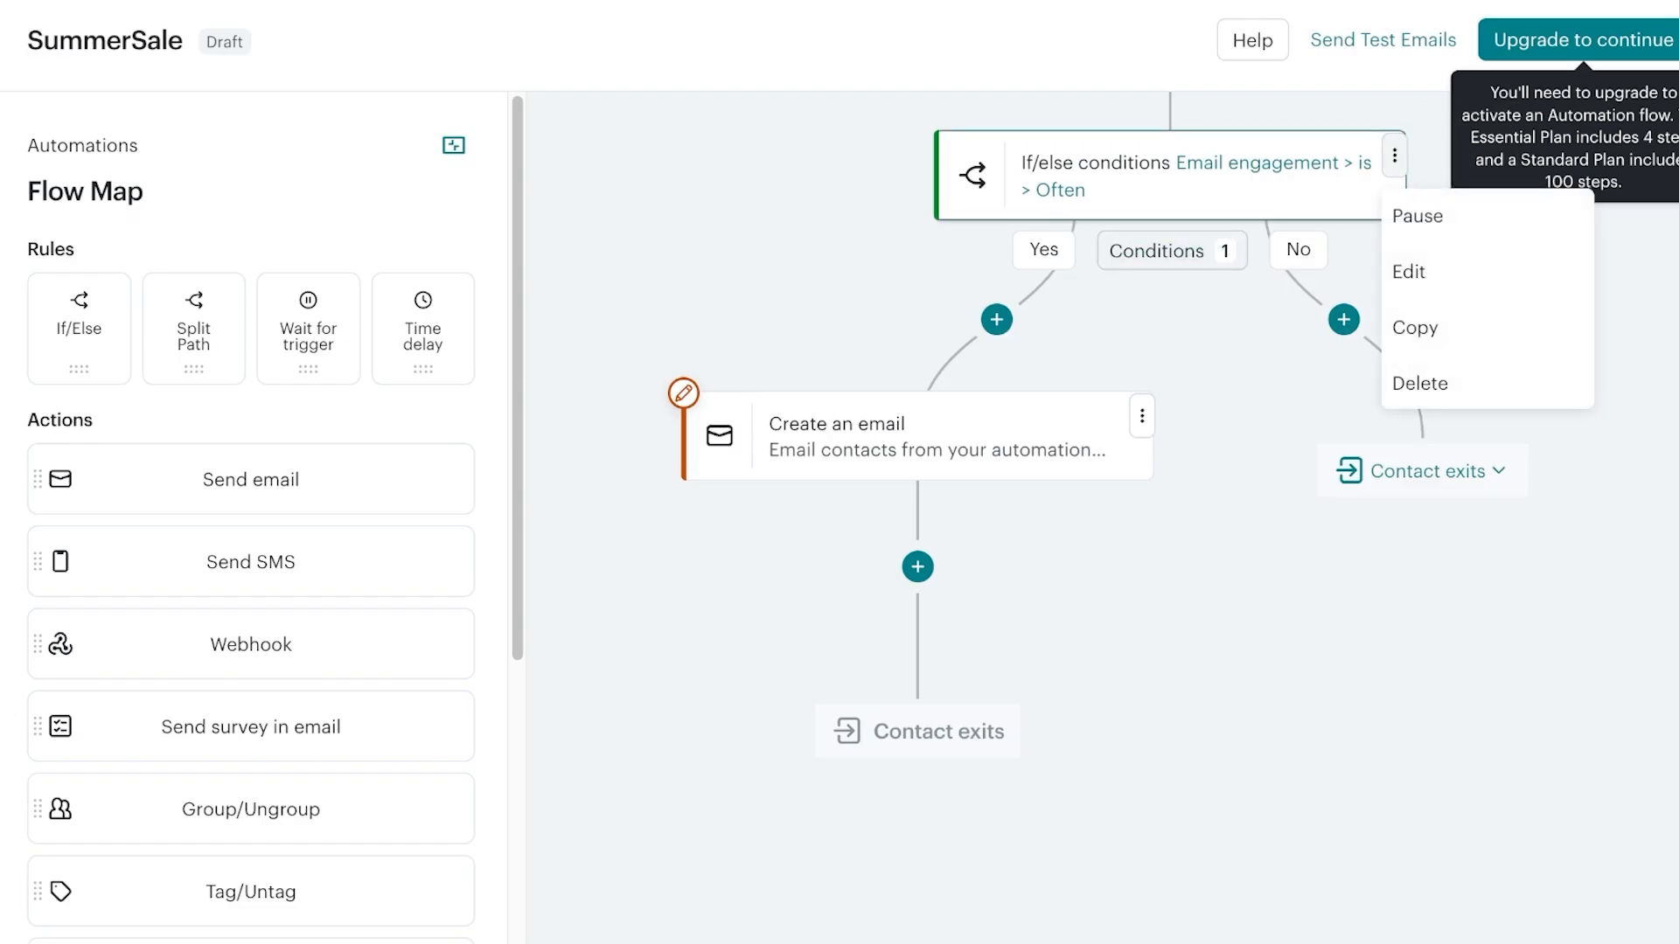
pyautogui.click(1408, 271)
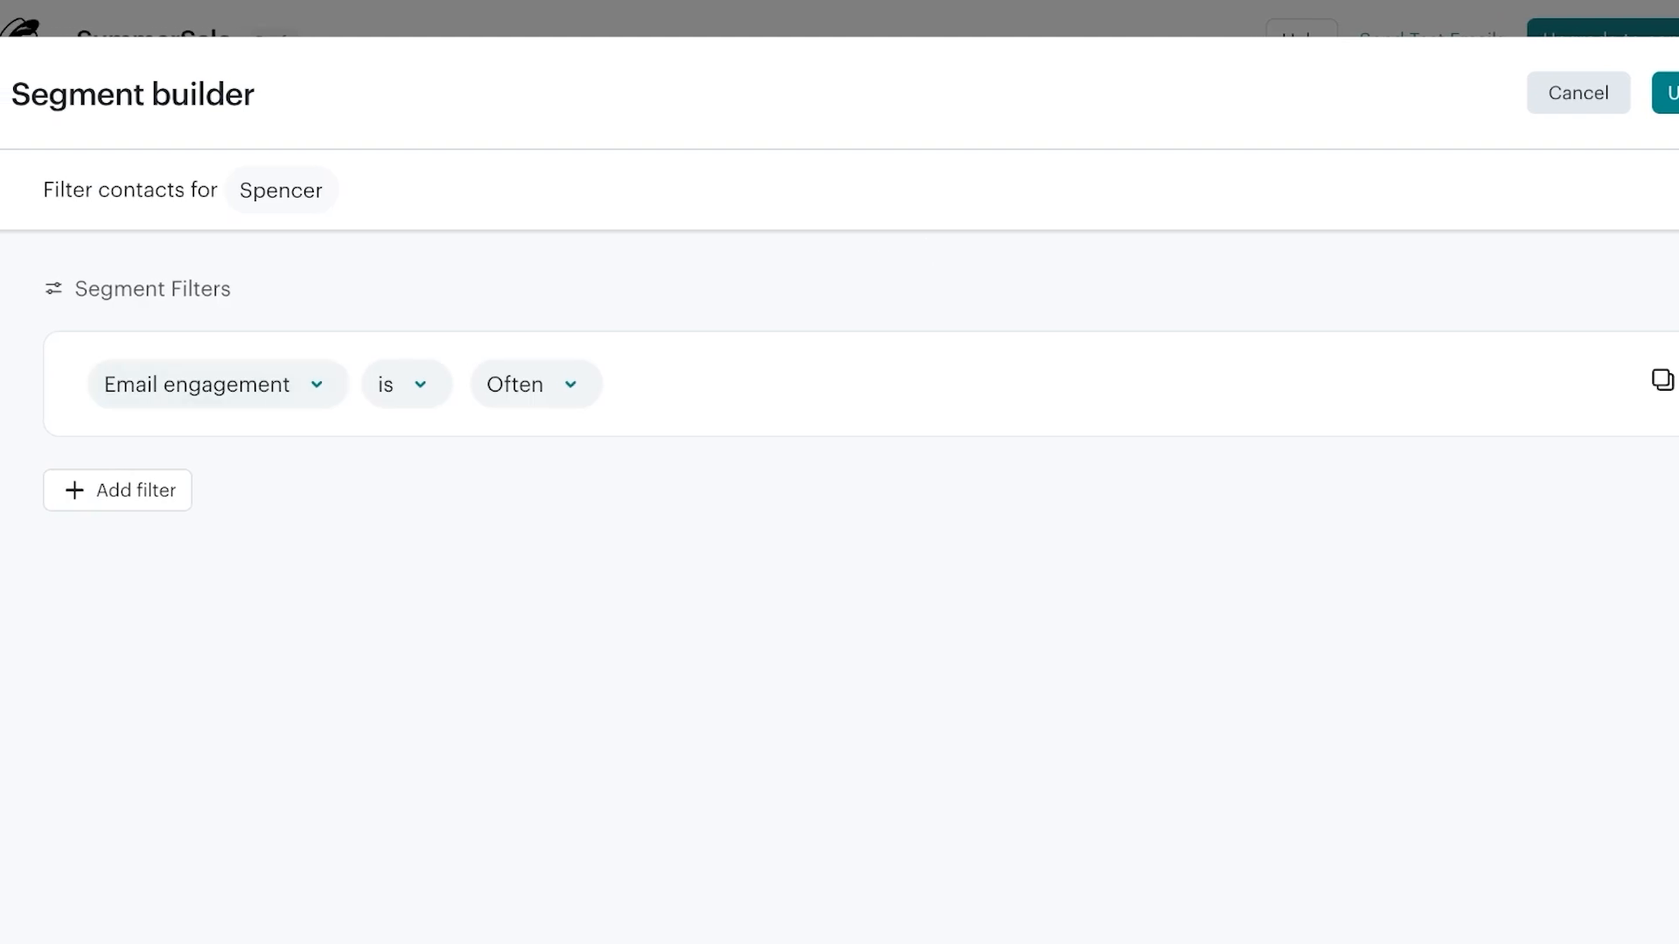
pyautogui.click(218, 385)
pyautogui.scroll(-8, 262, 612)
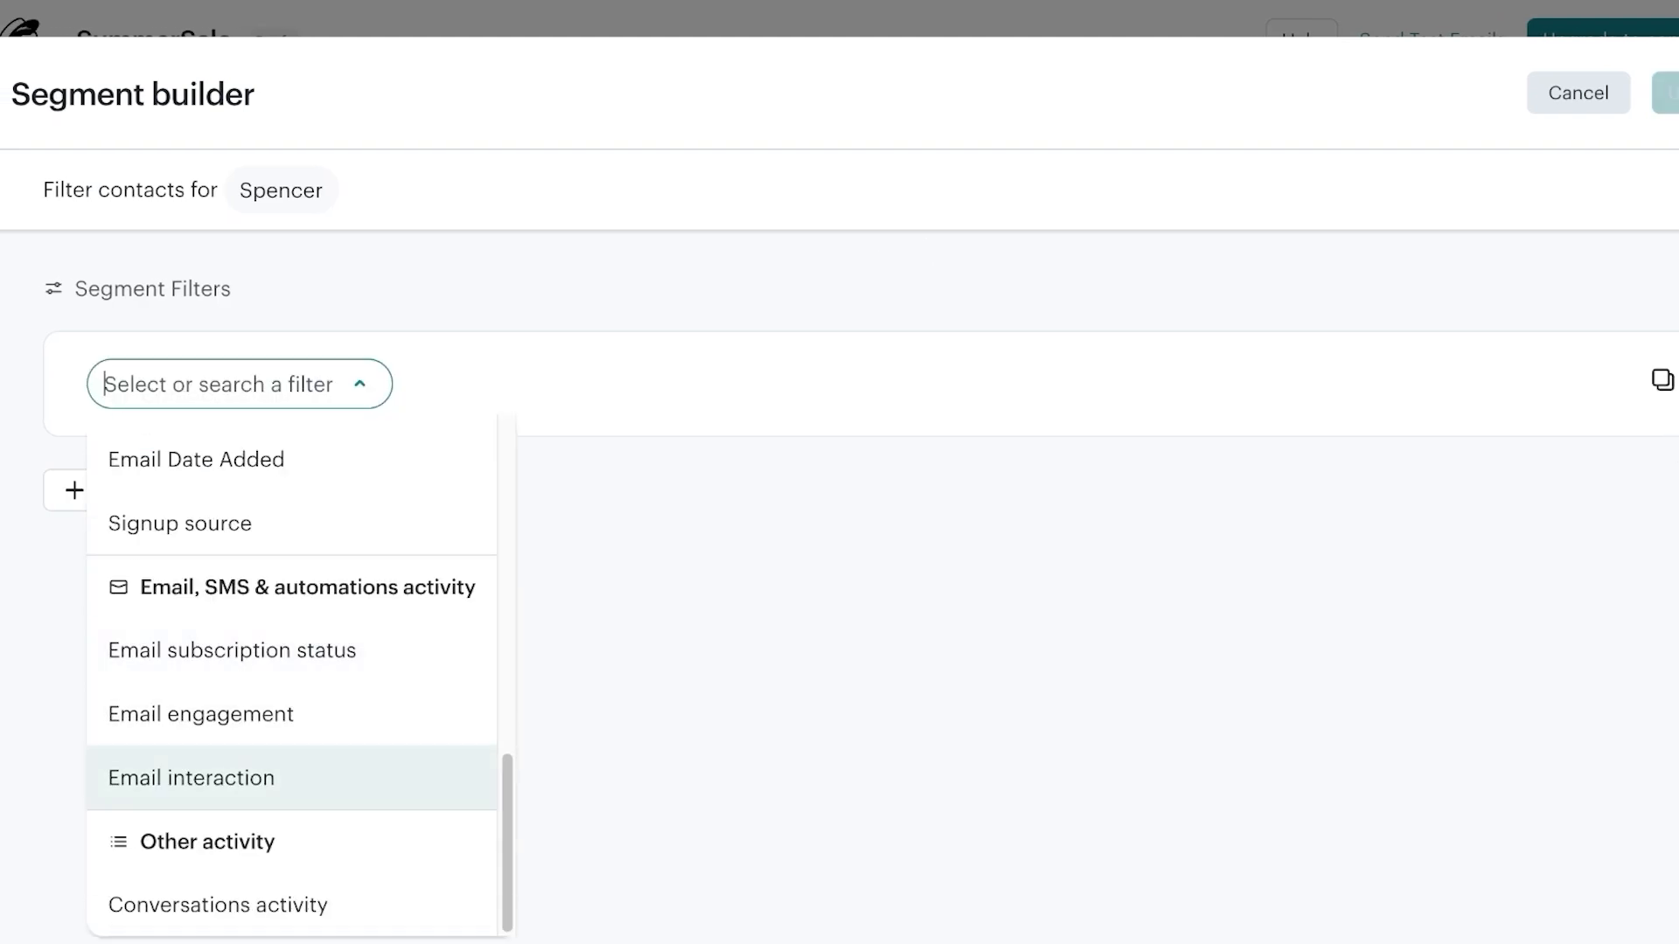
pyautogui.click(219, 778)
pyautogui.click(418, 385)
pyautogui.click(673, 385)
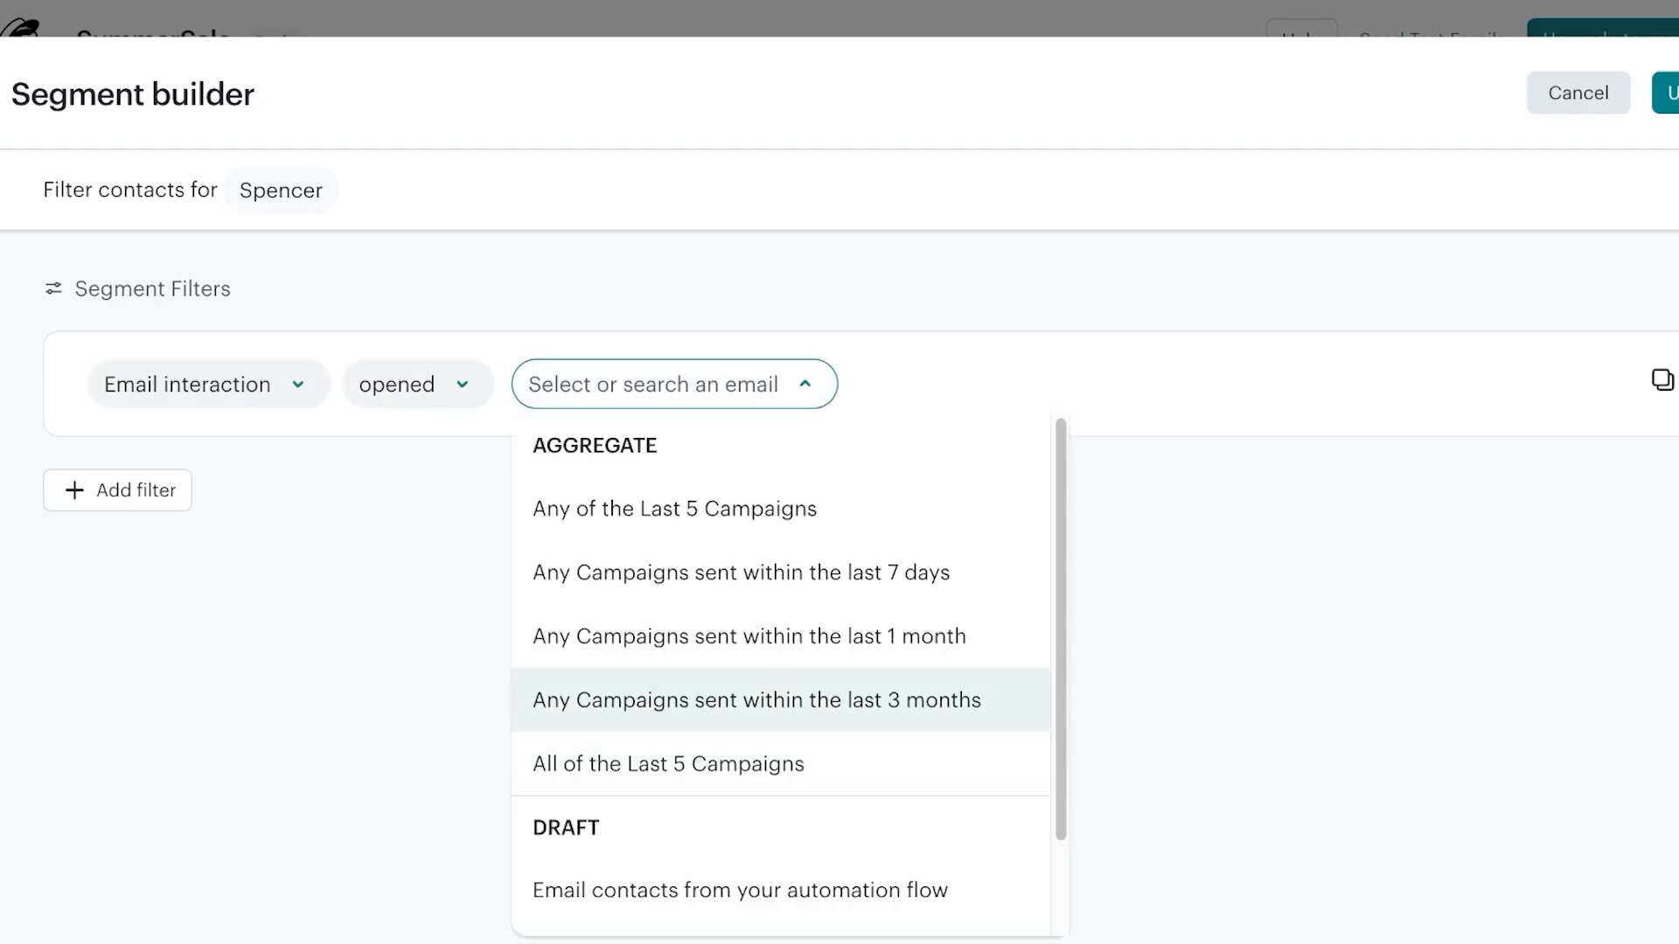
pyautogui.click(741, 572)
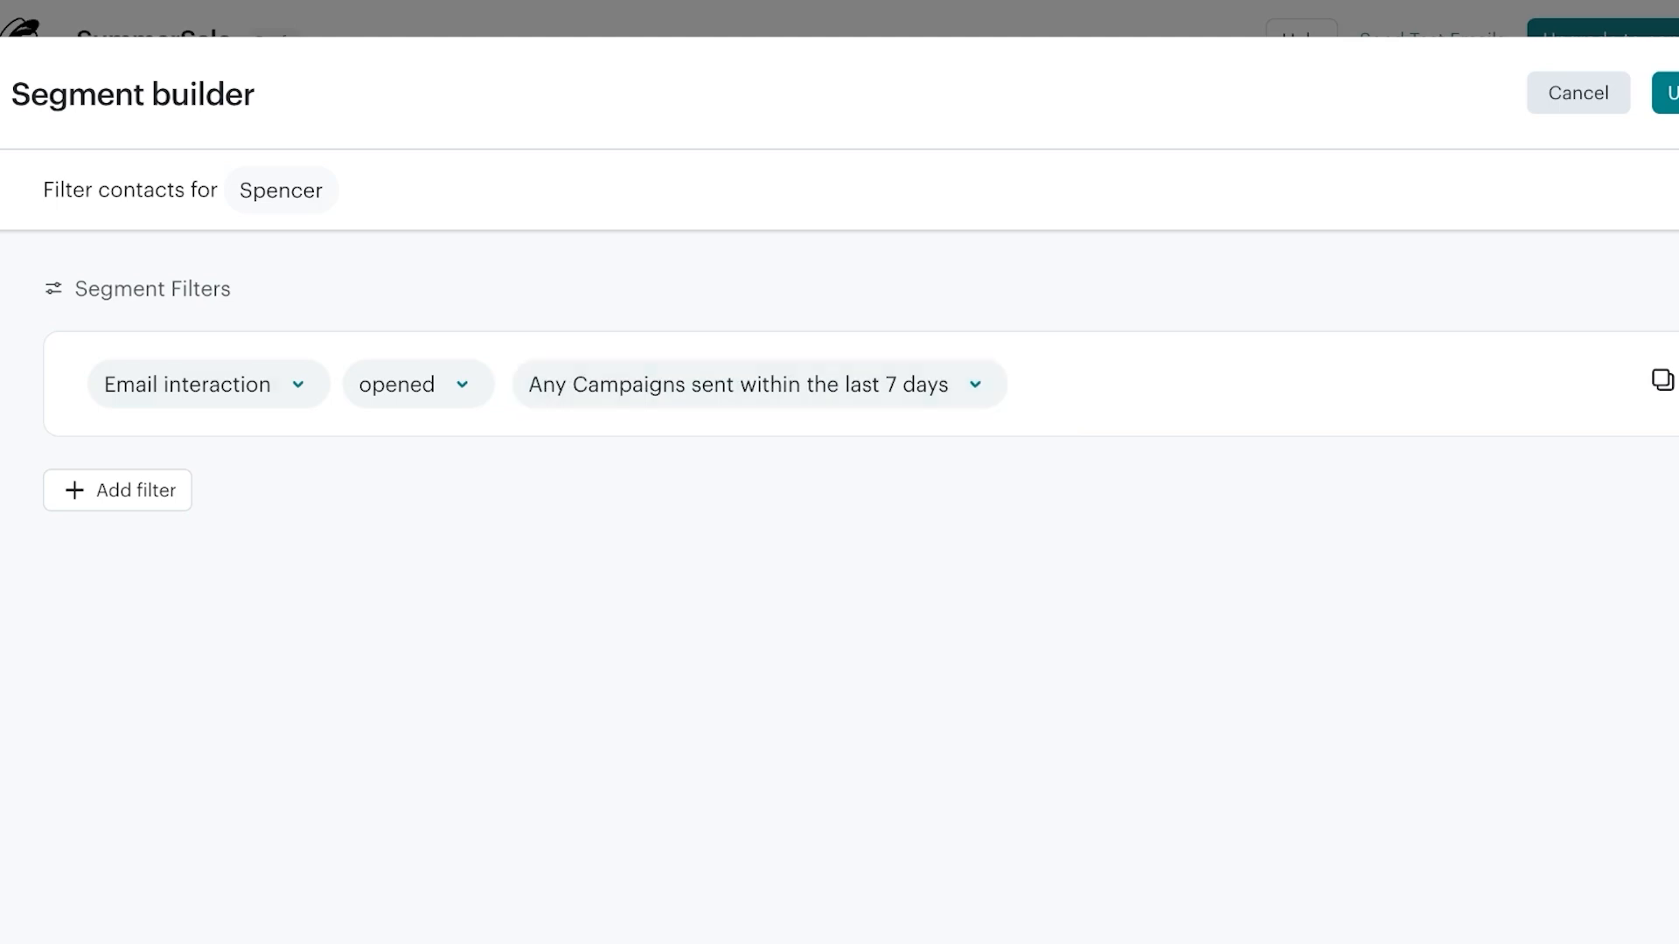
pyautogui.click(1666, 93)
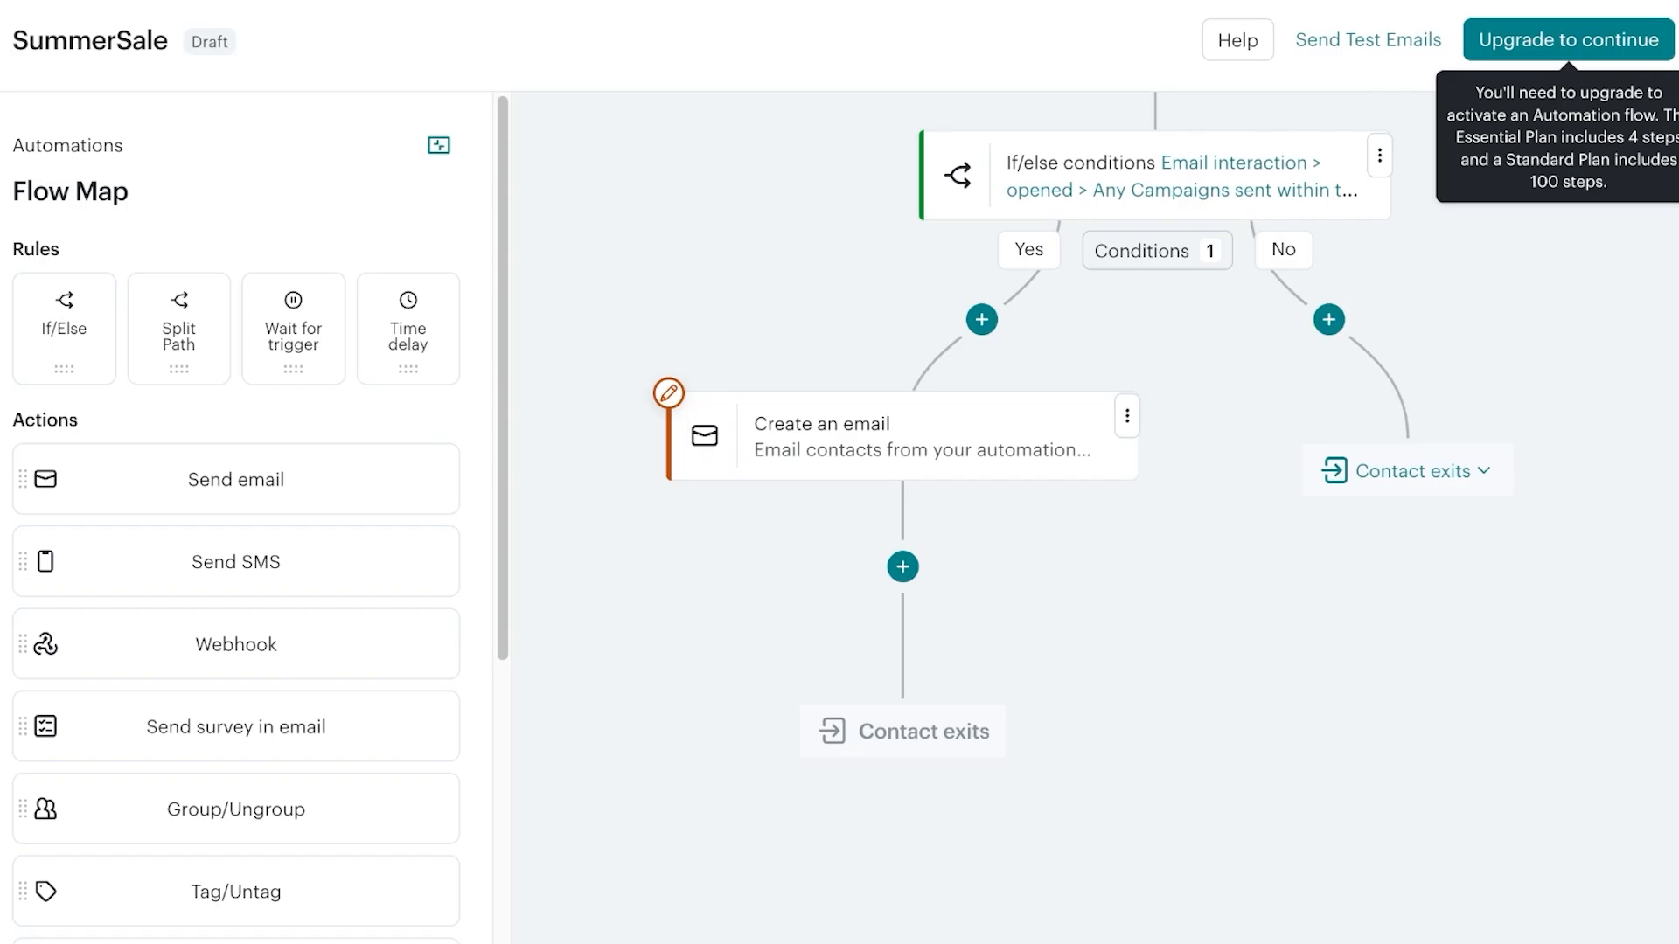
# Check the Create an email step's settings, then exit the editor via the Mailchimp logo
pyautogui.scroll(8, 1093, 516)
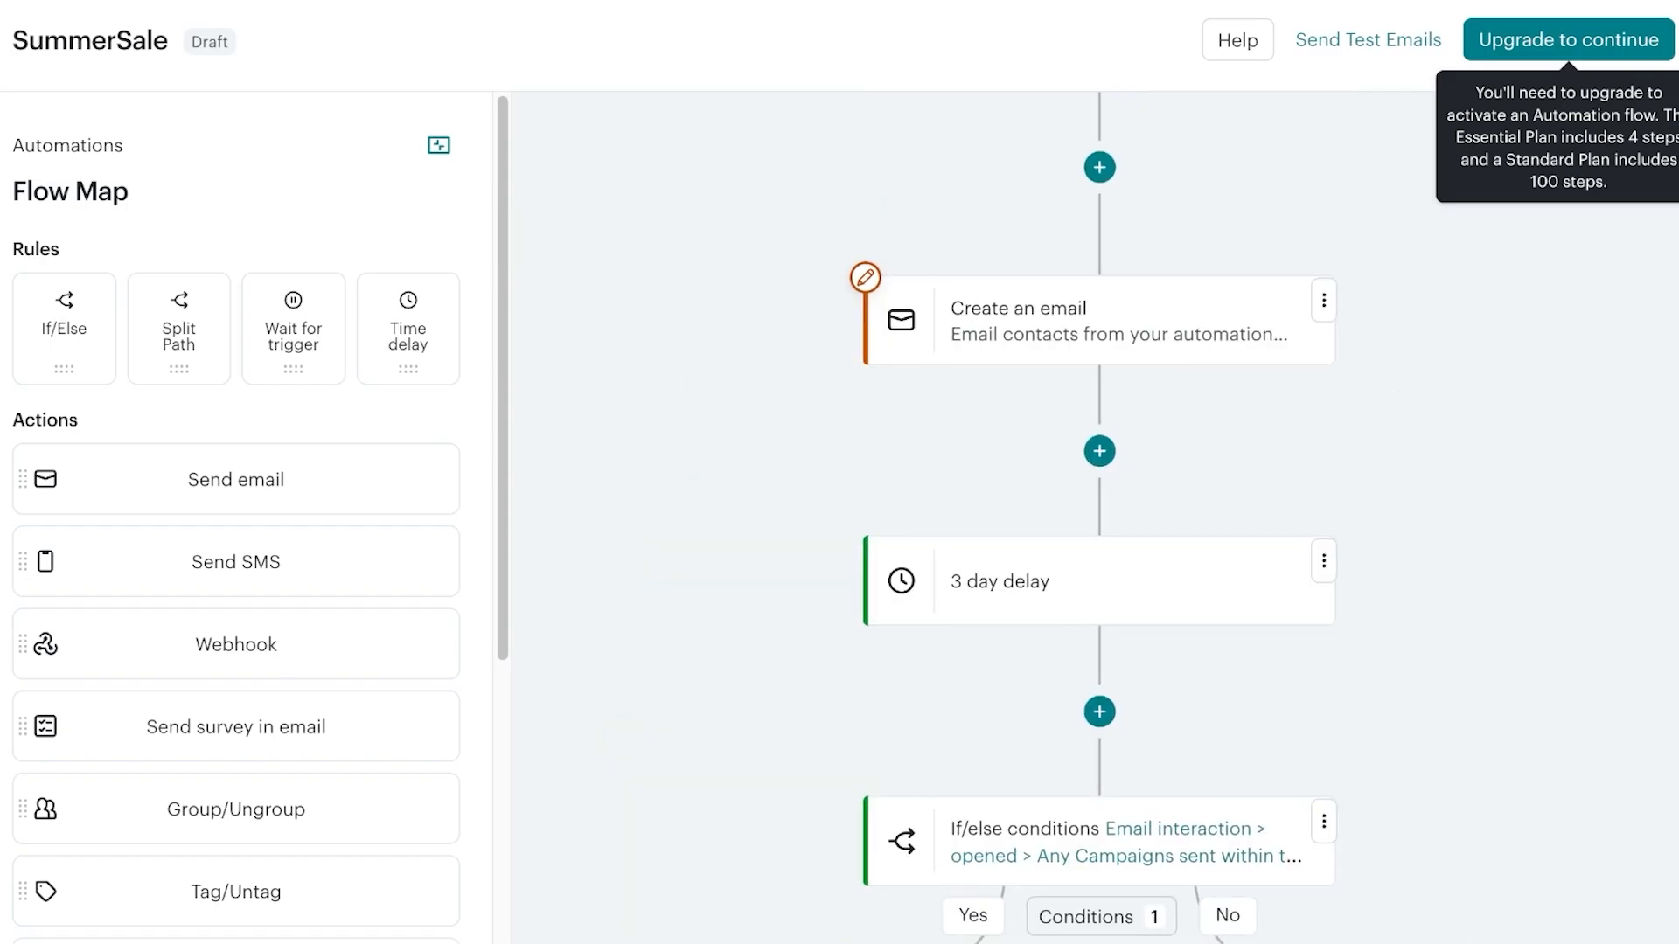
pyautogui.scroll(-7, 1093, 516)
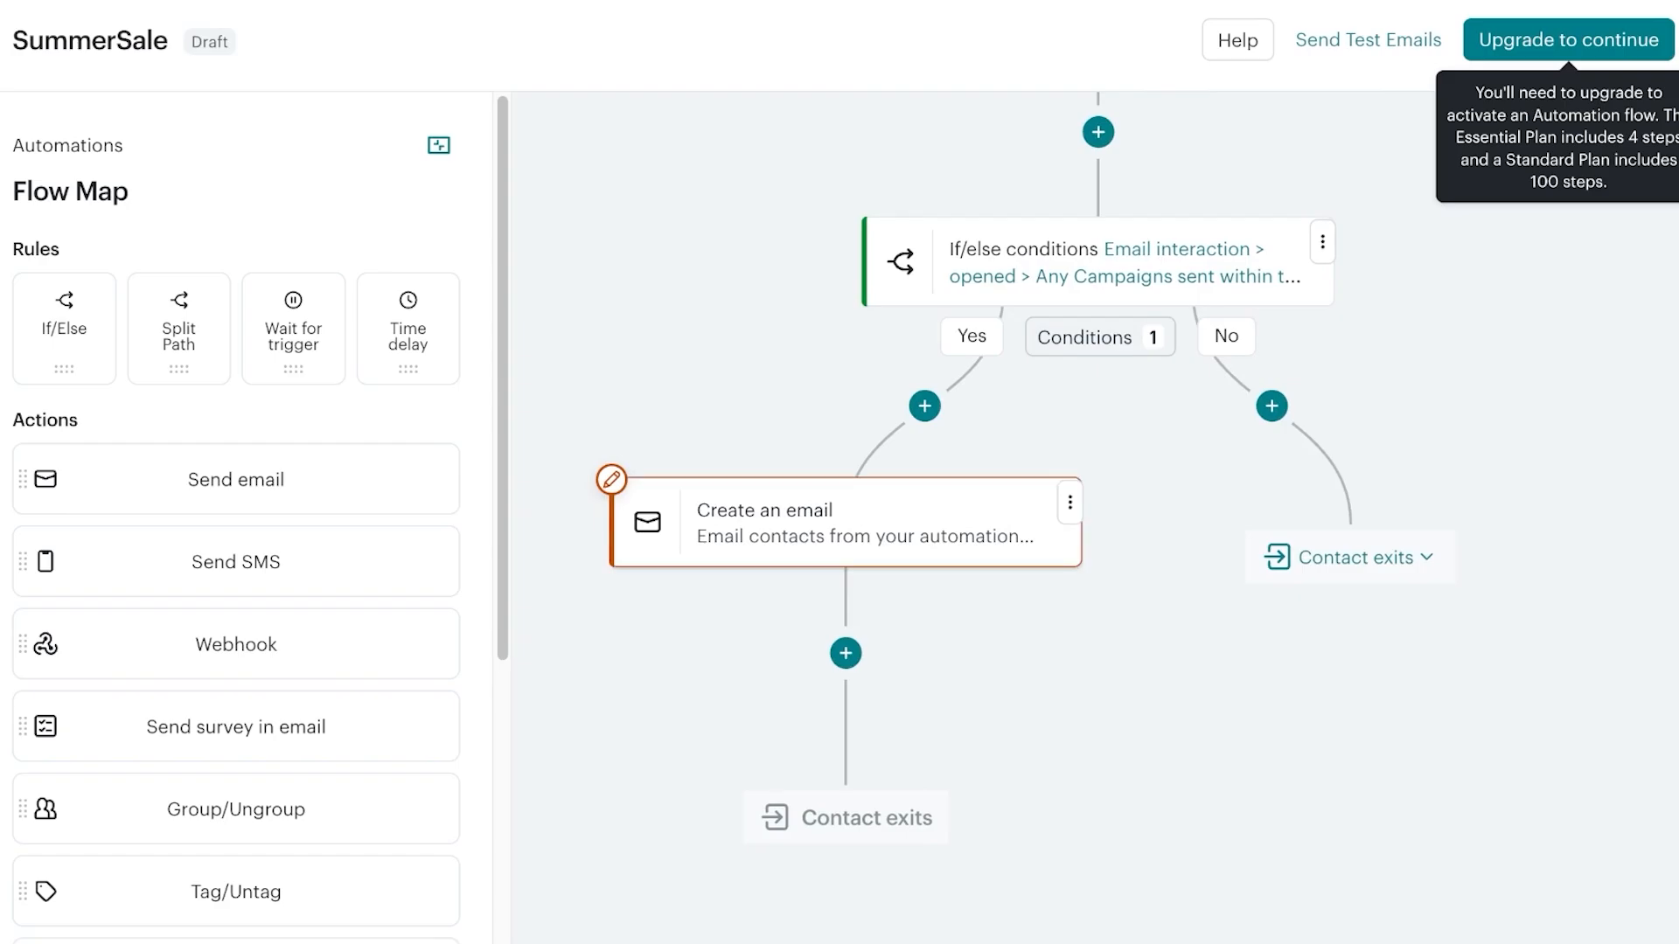
pyautogui.scroll(9, 1093, 516)
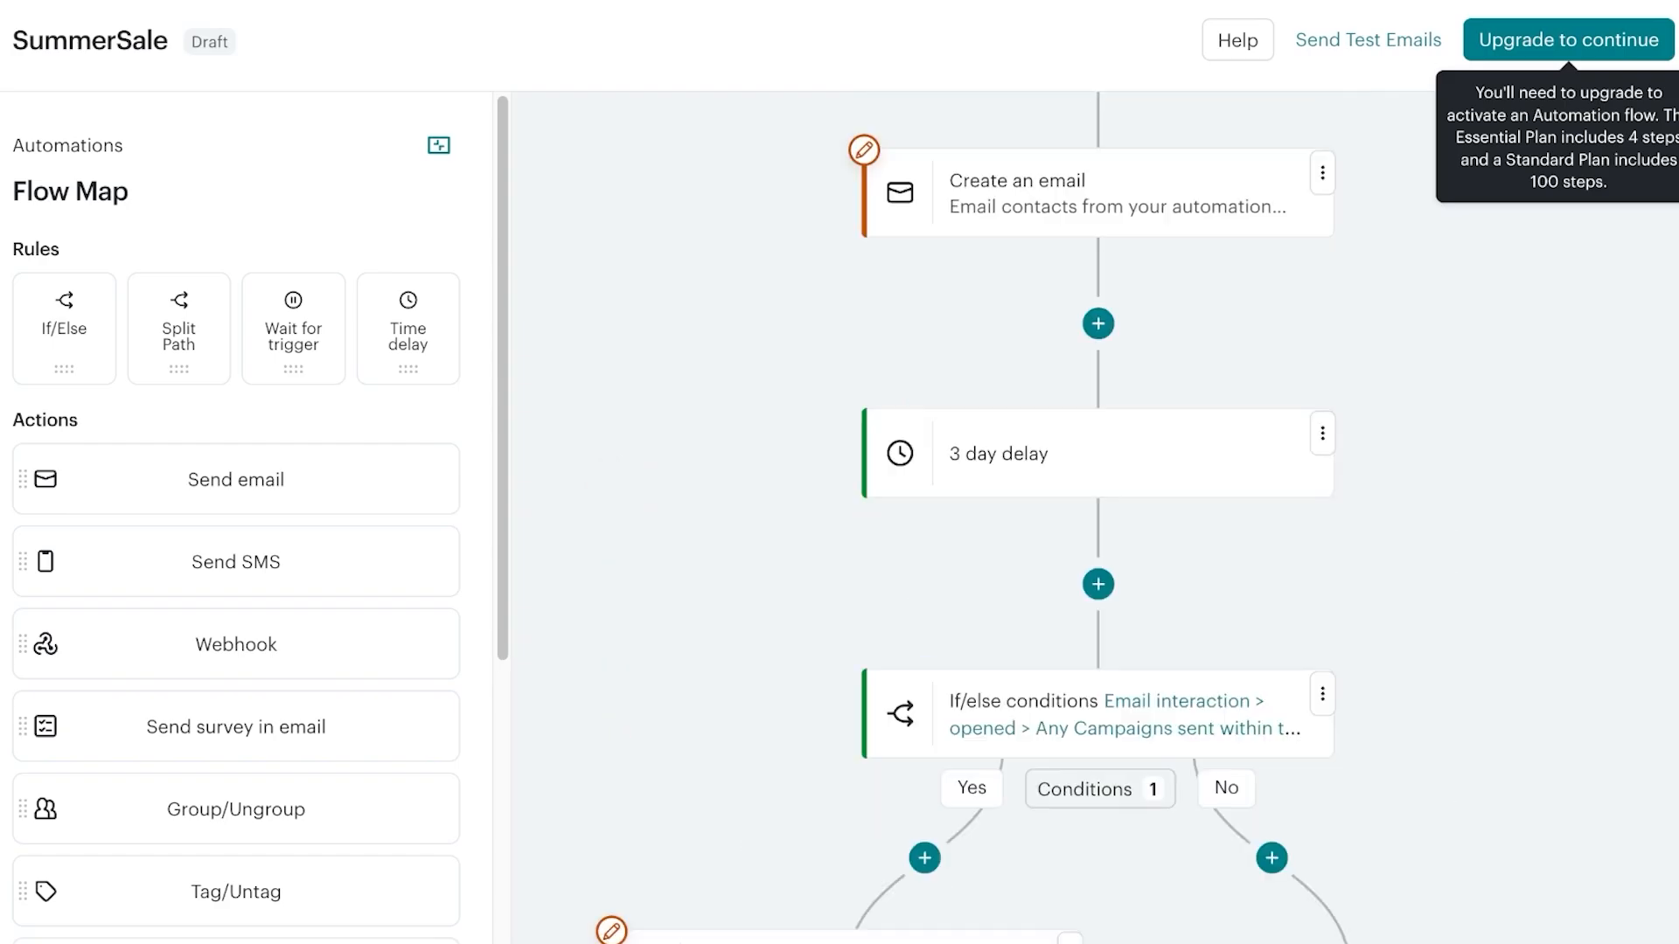
pyautogui.scroll(4, 1093, 516)
pyautogui.scroll(-4, 1093, 516)
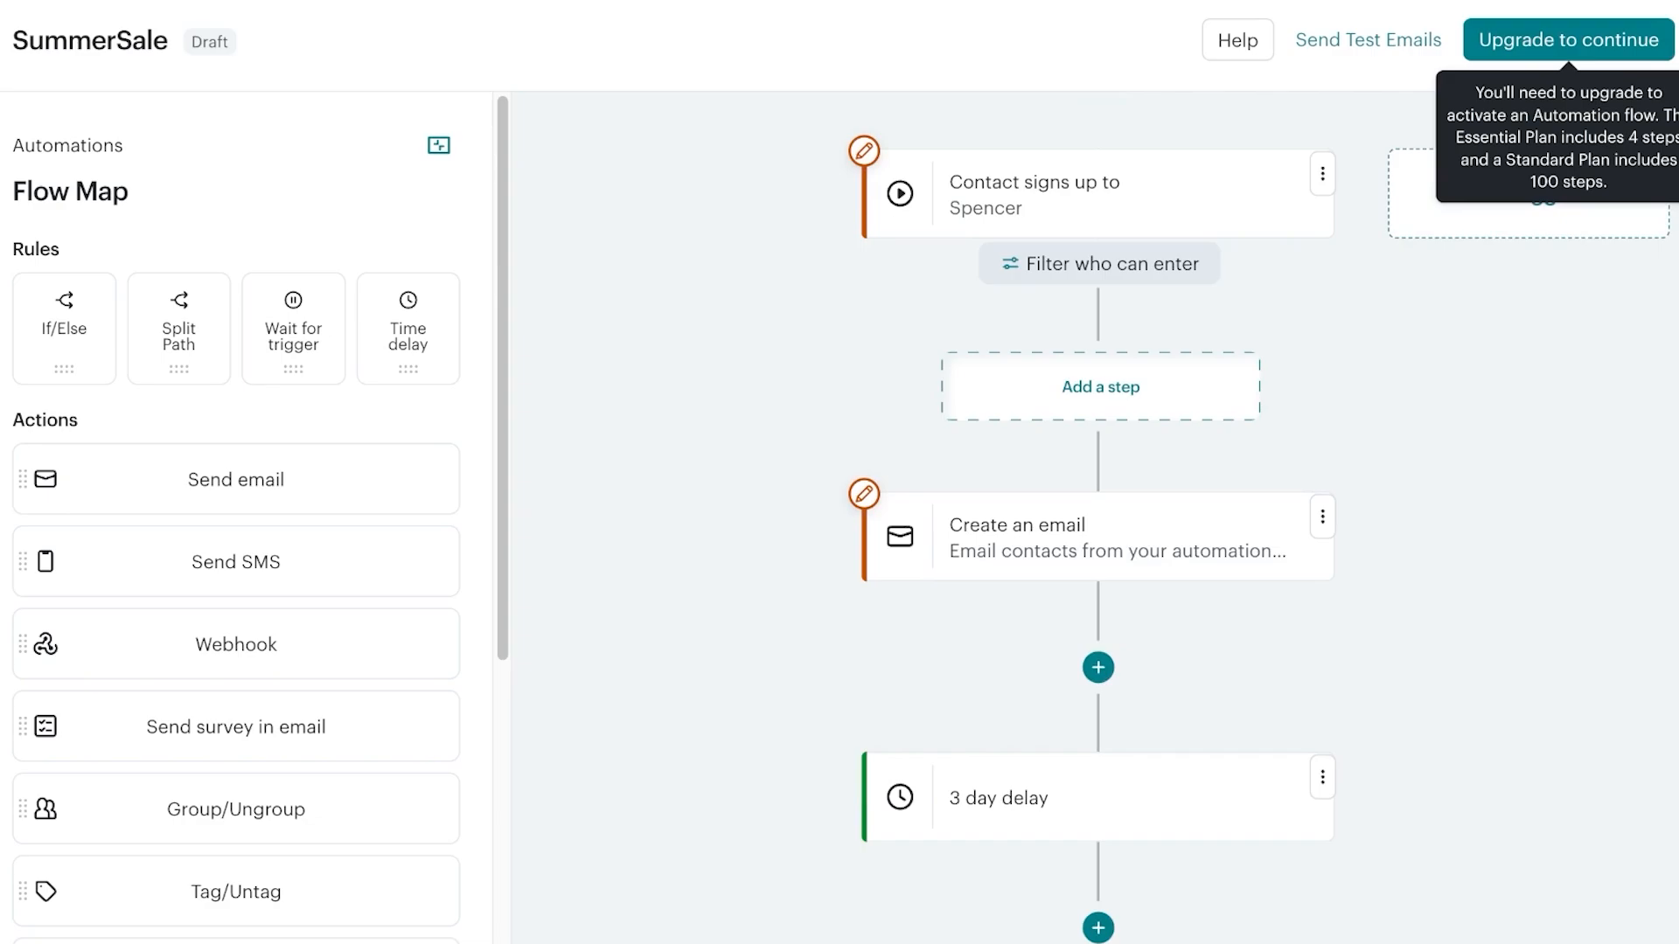
pyautogui.click(1098, 537)
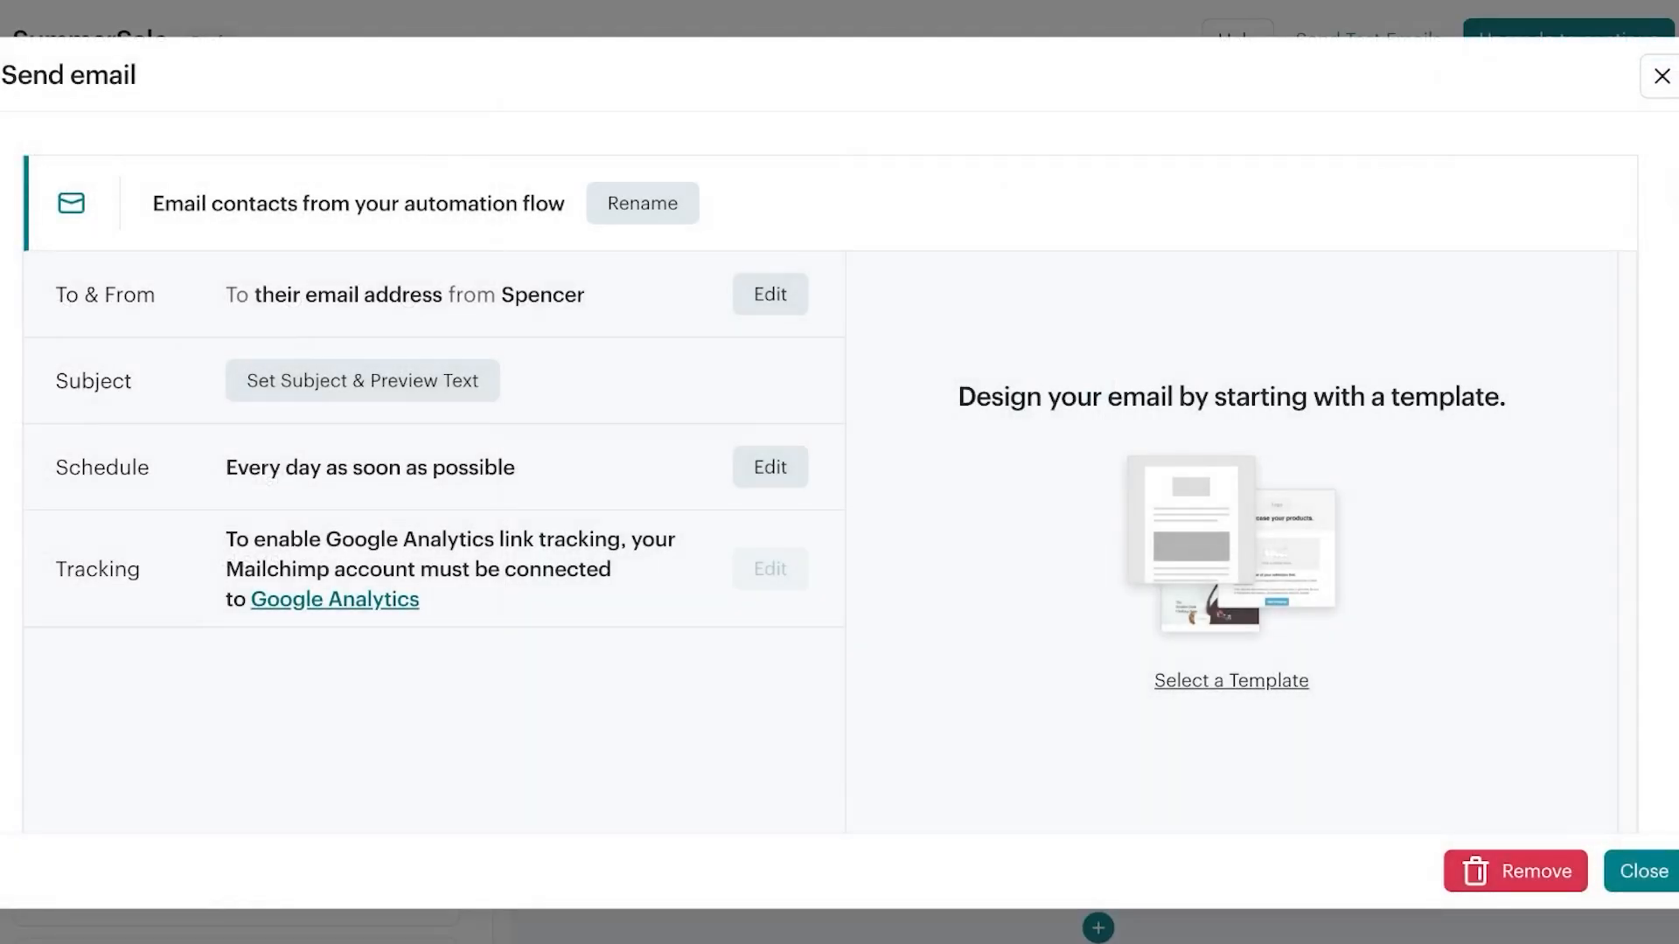
pyautogui.click(1662, 76)
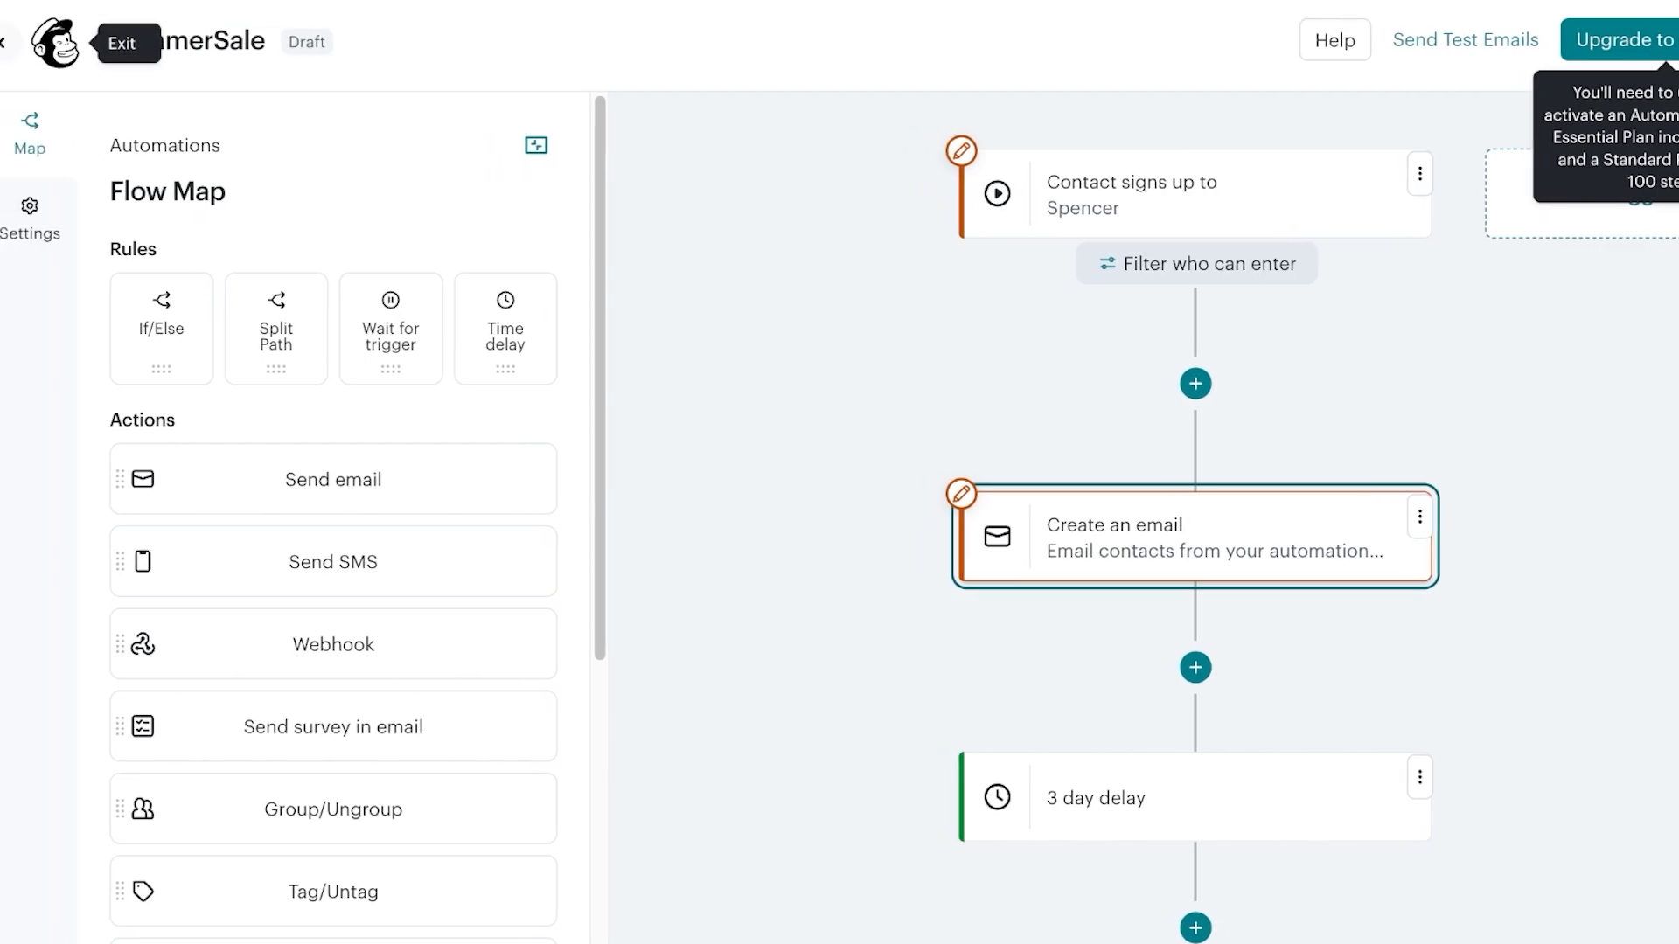
pyautogui.click(53, 39)
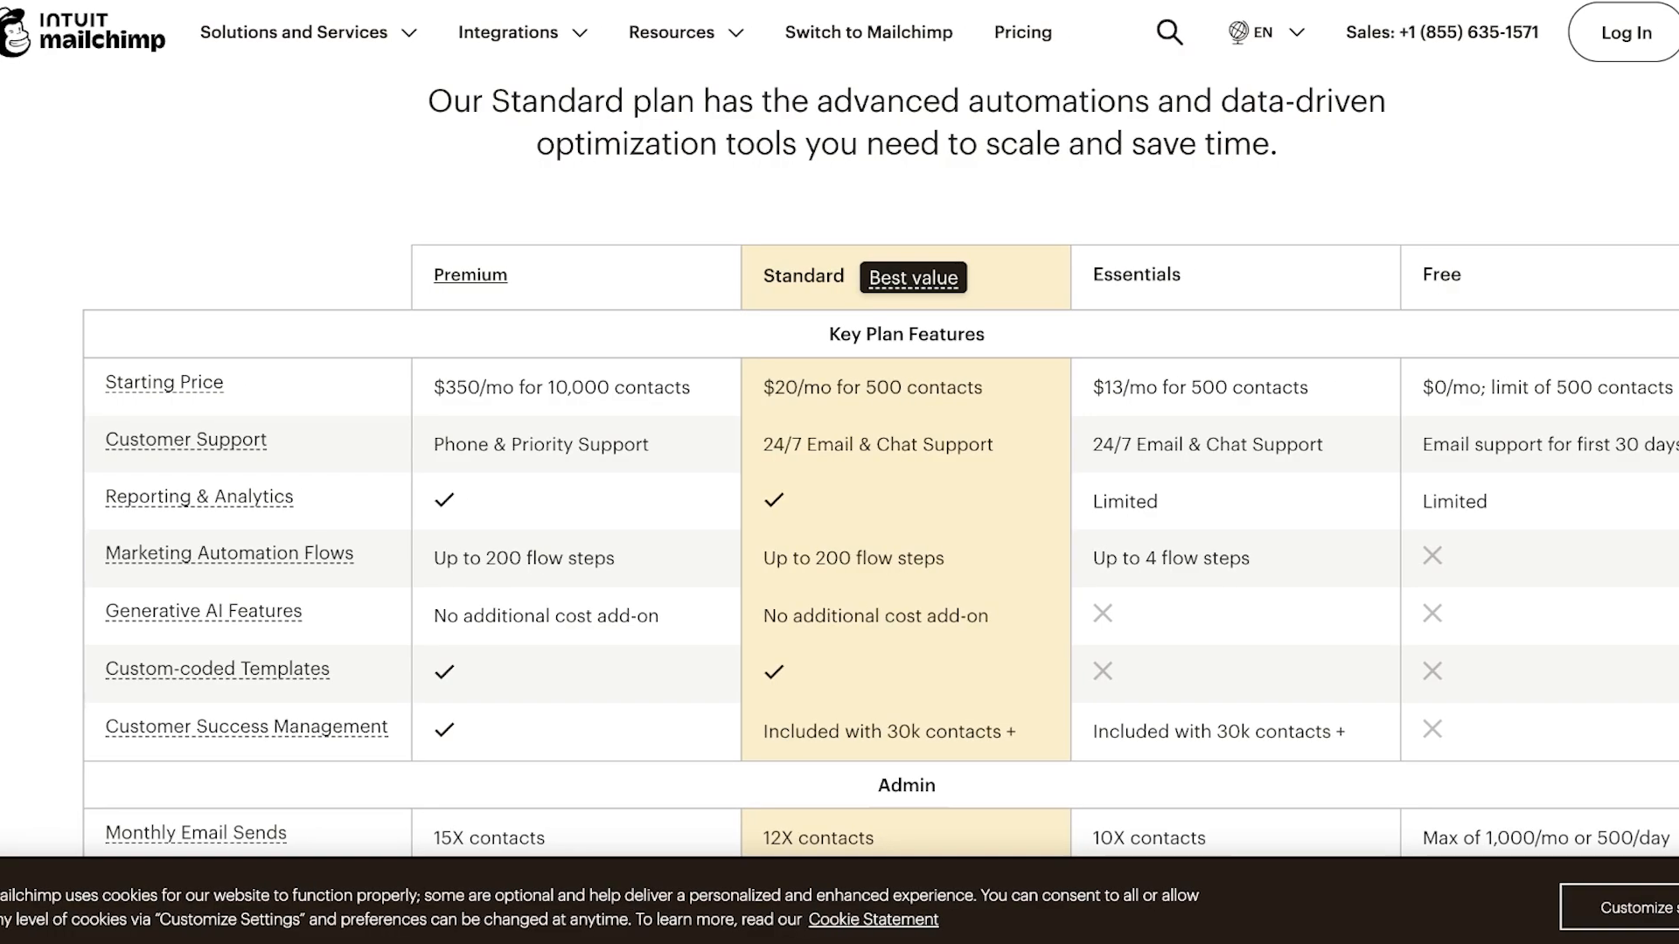
# Set the Premium plan's Contacts option to 100,000 on the marketing pricing page
pyautogui.scroll(1, 840, 463)
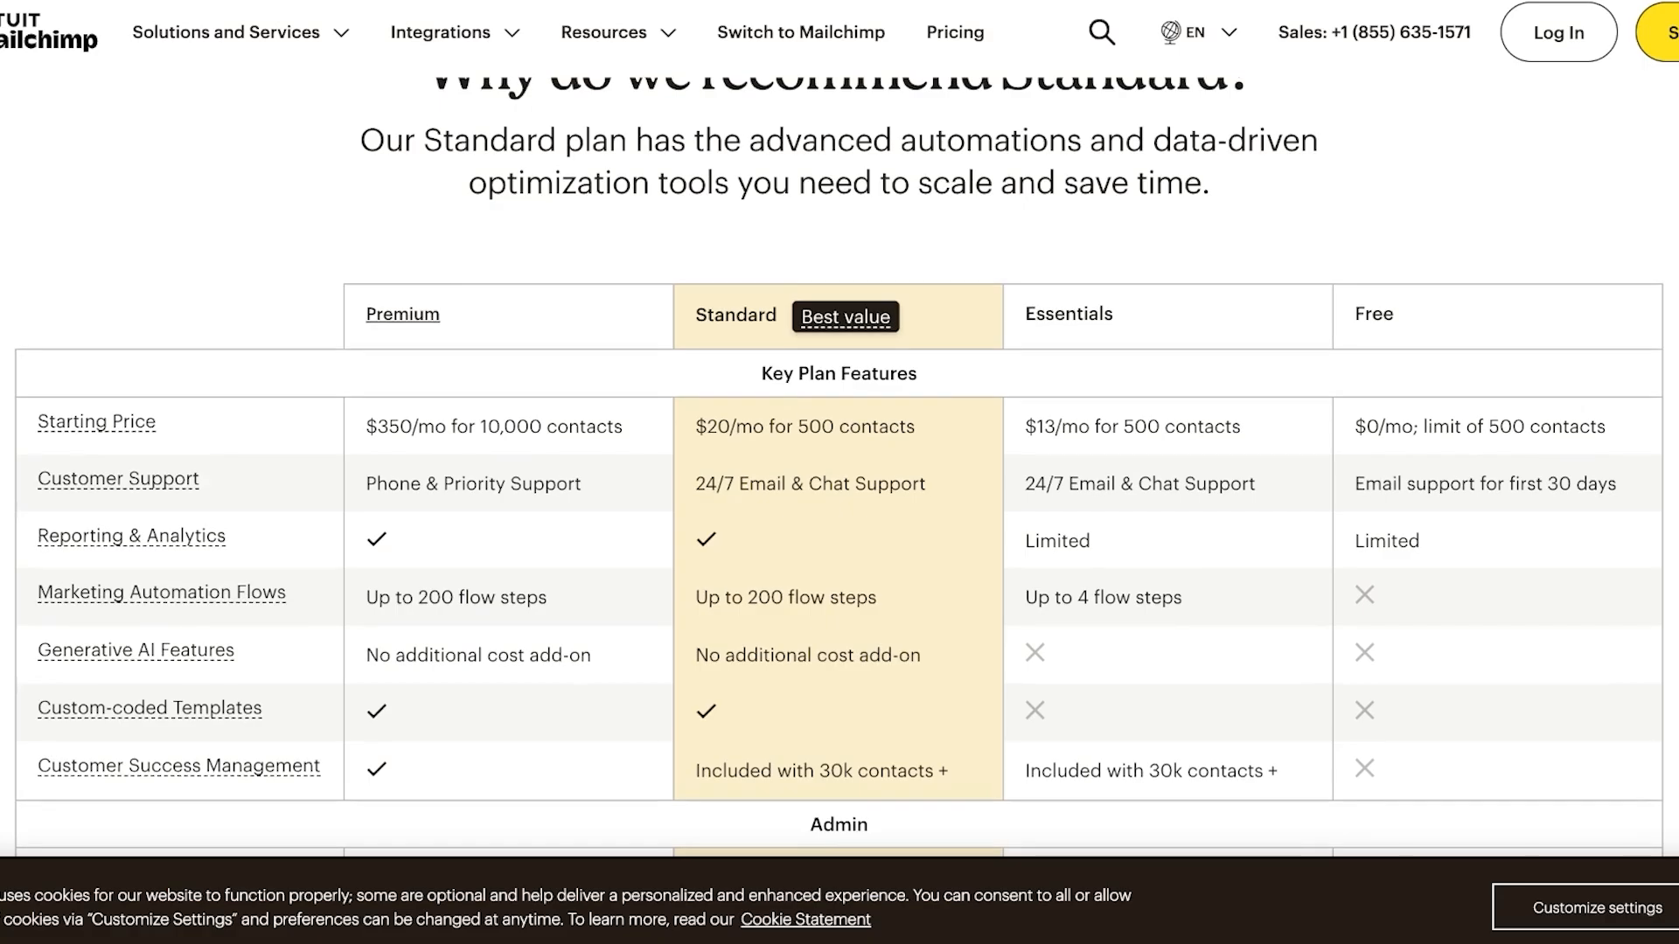
pyautogui.scroll(1, 839, 463)
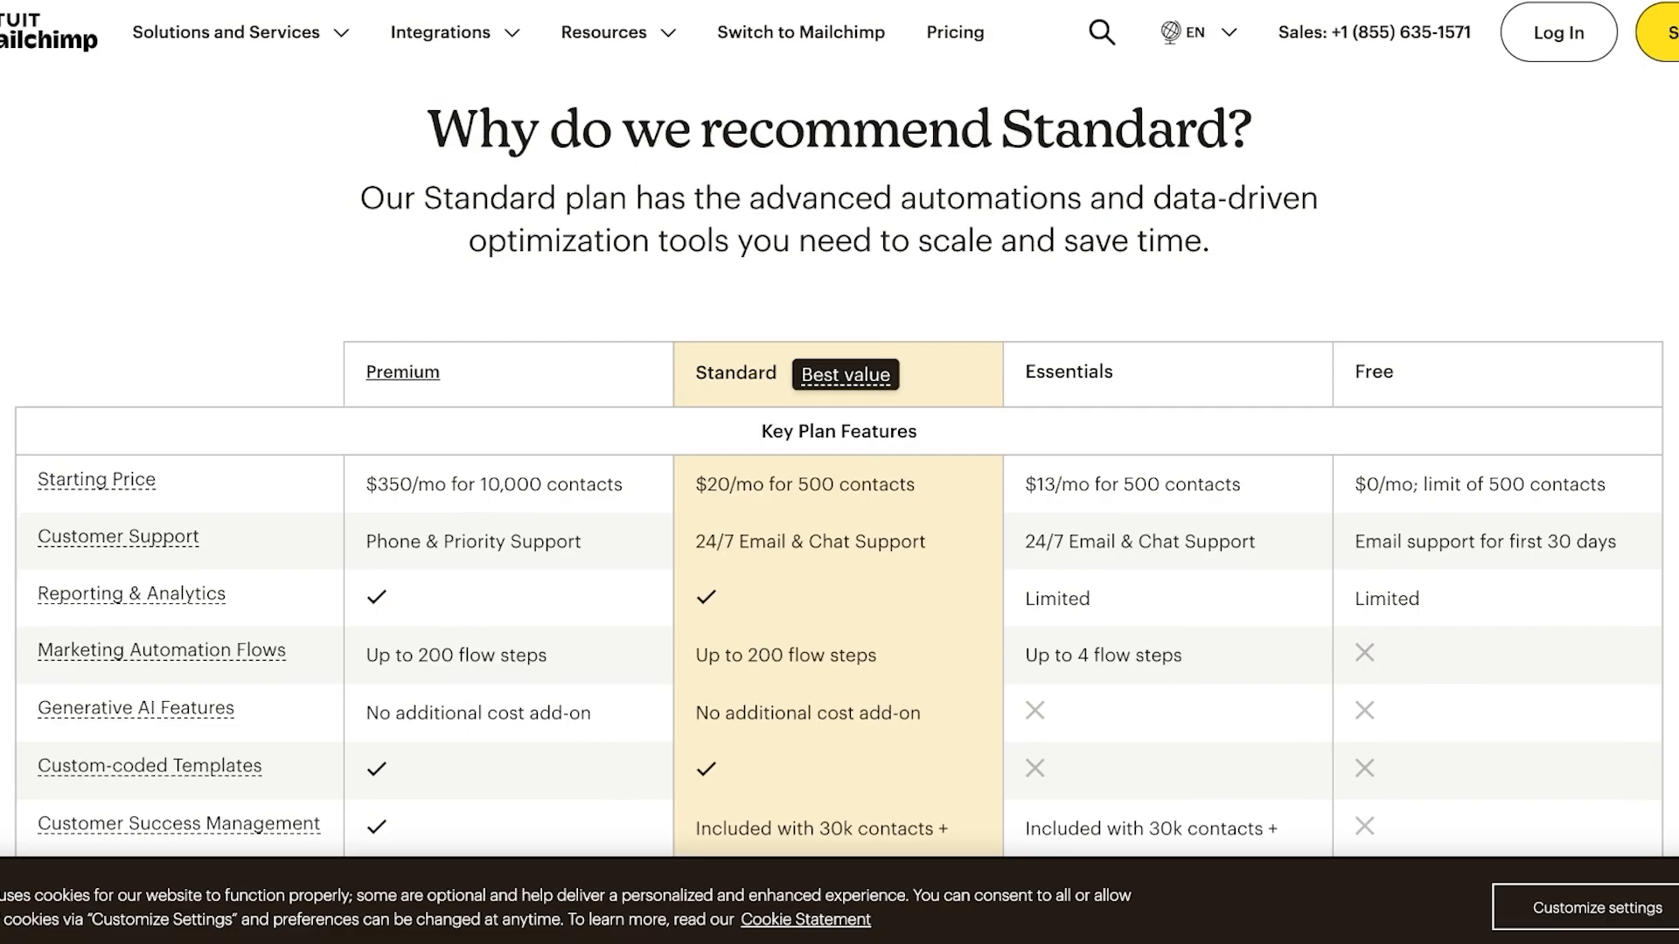
pyautogui.scroll(1, 839, 464)
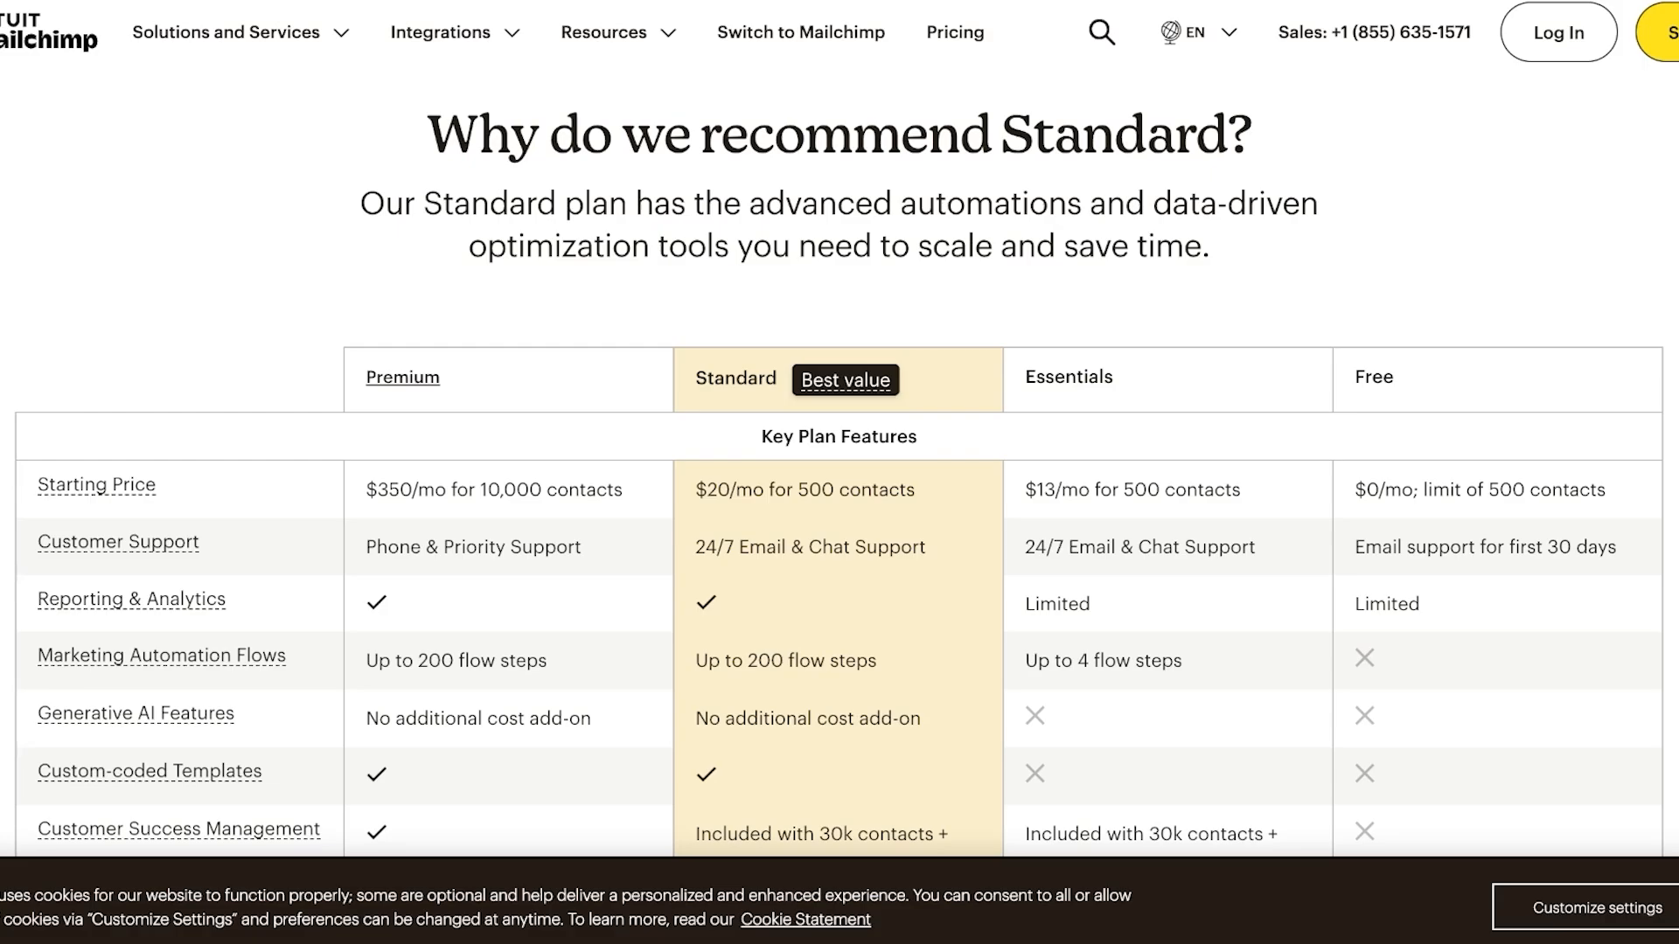
pyautogui.scroll(10, 839, 473)
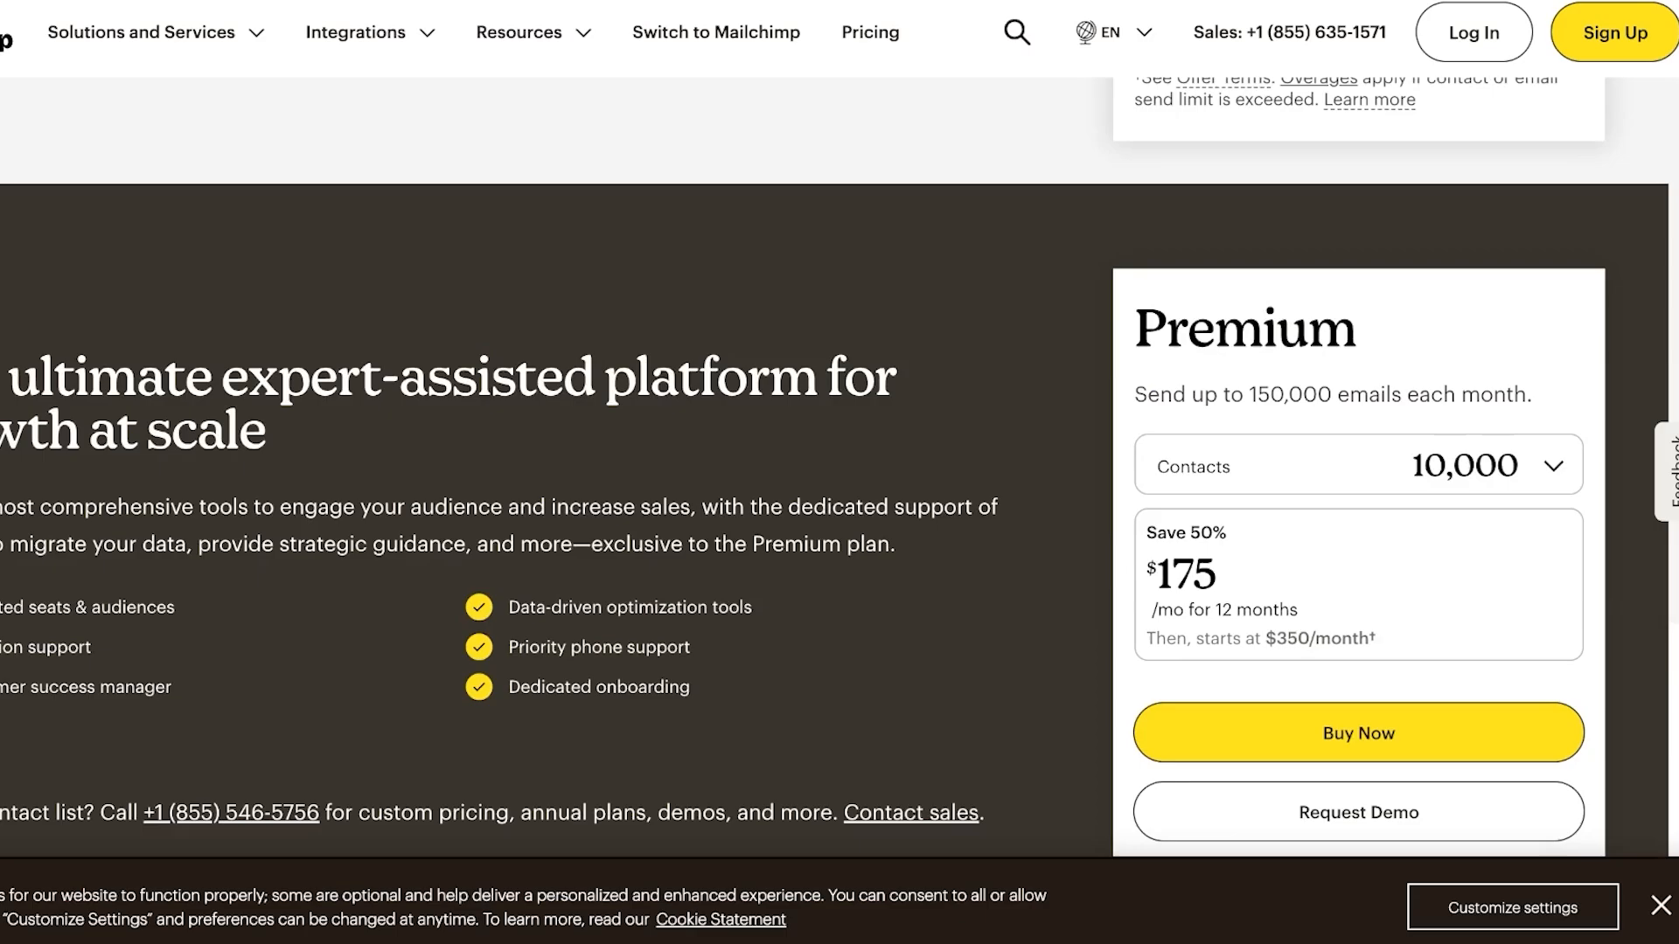
pyautogui.click(1476, 465)
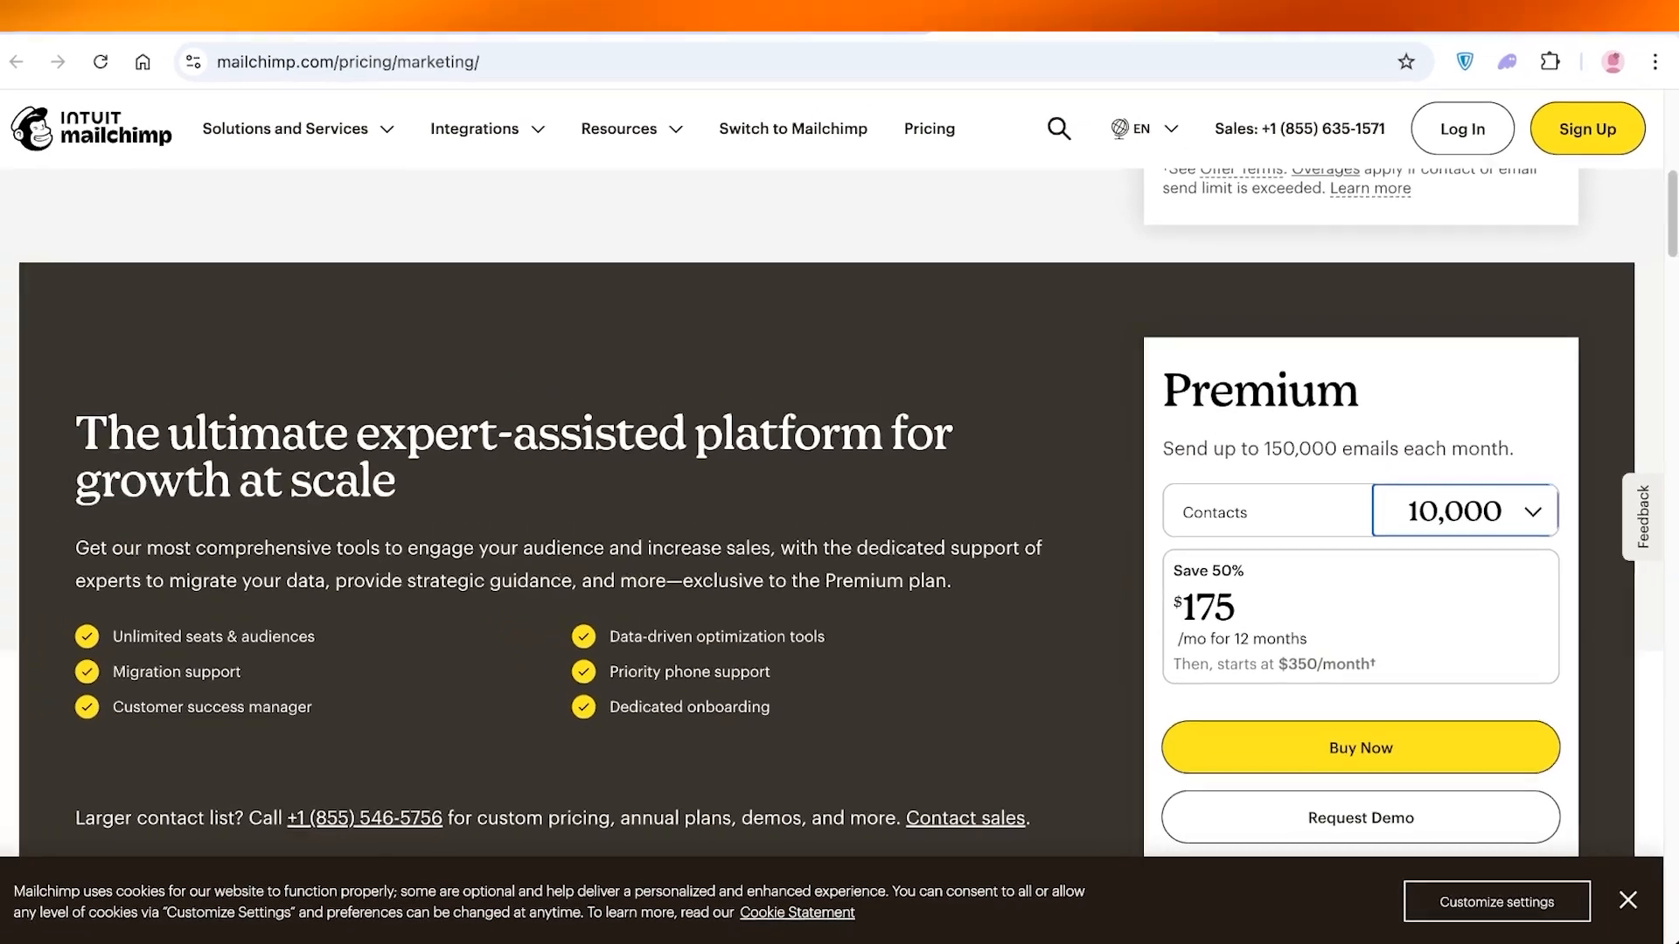
pyautogui.click(1469, 560)
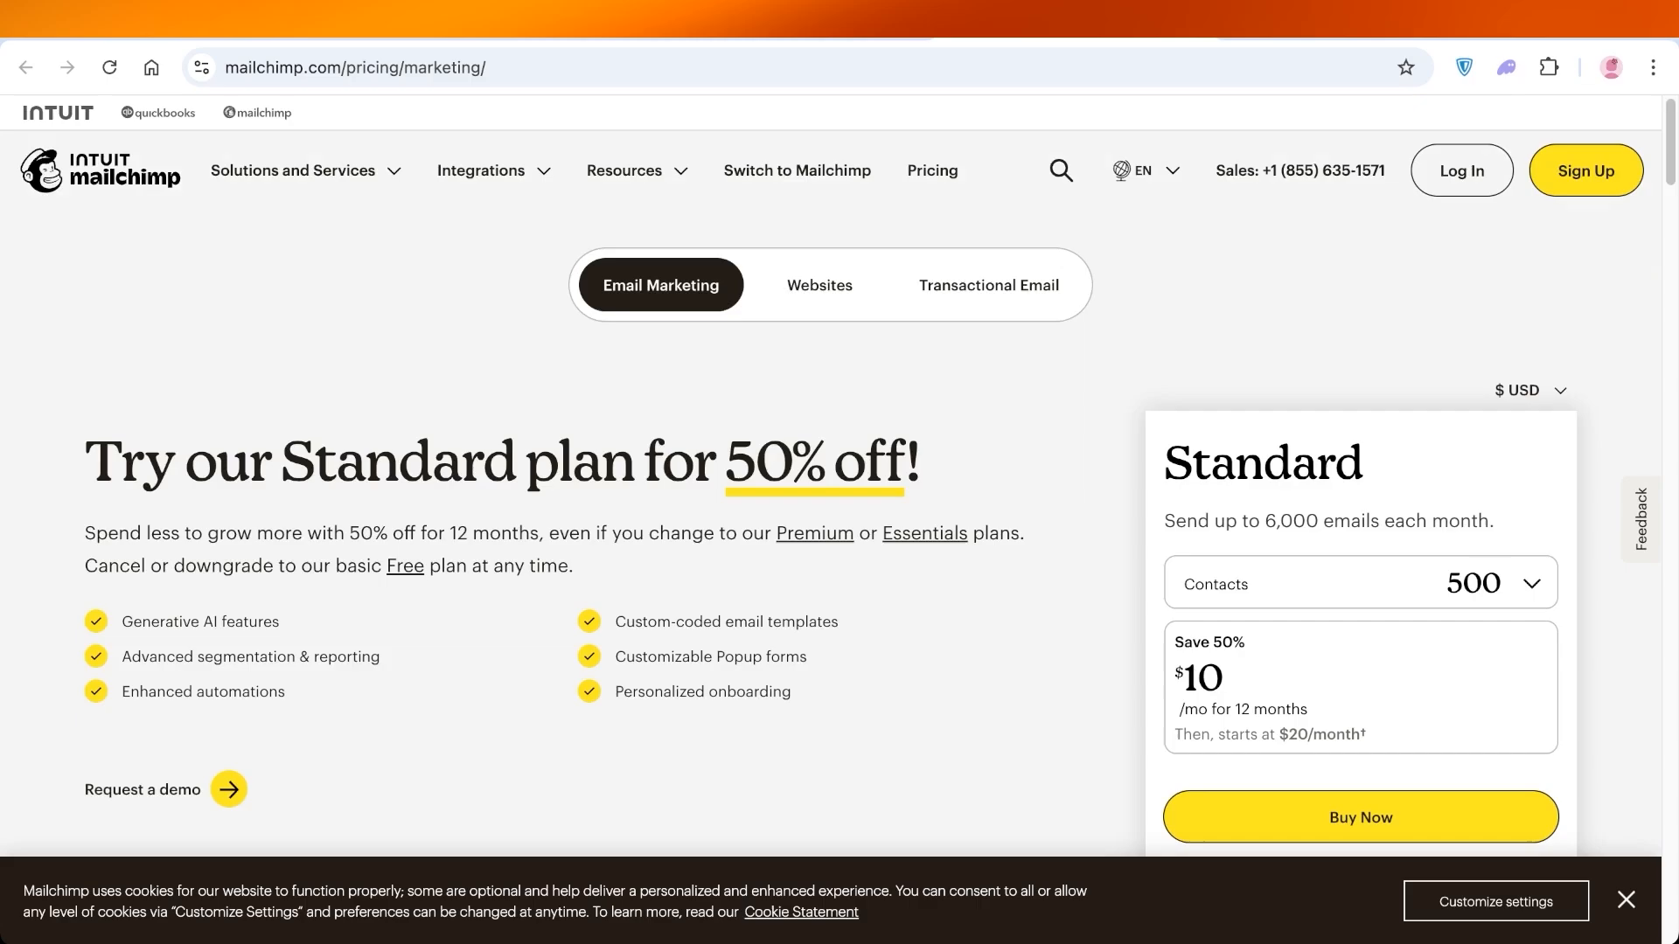
pyautogui.scroll(-15, 839, 515)
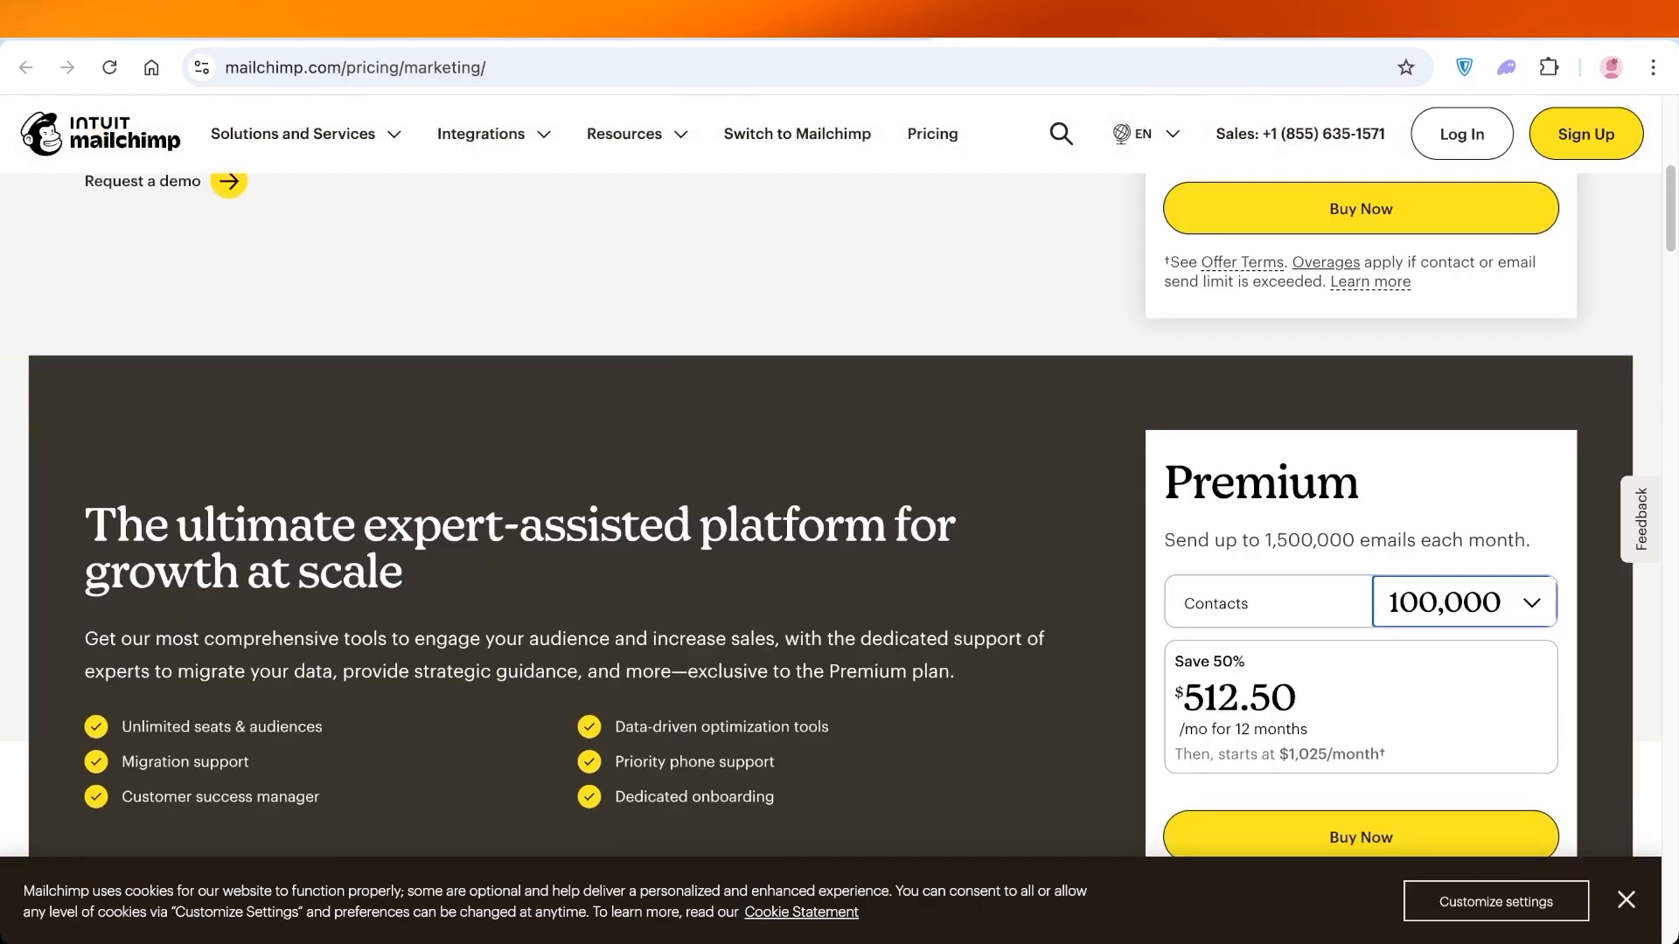